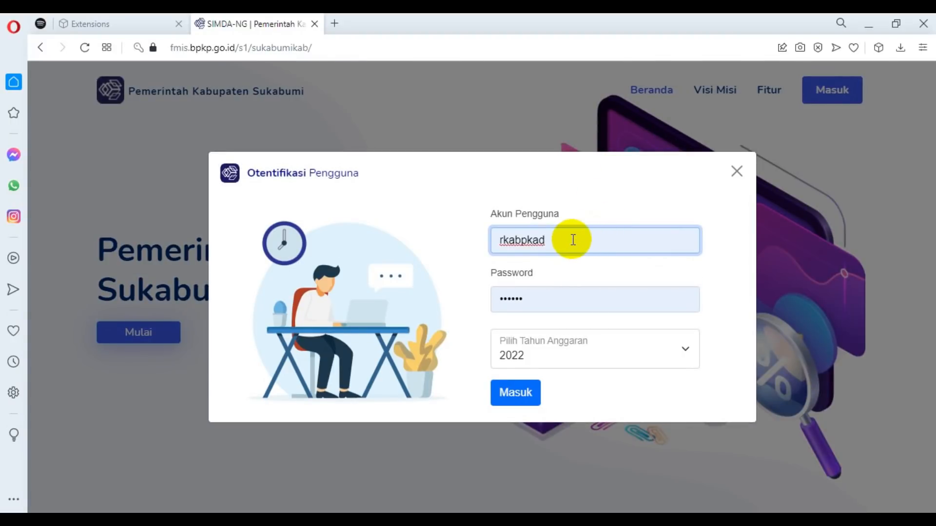
Log in for budget year 2022 and open the Data Pegawai page of the Global Organisasi parameters.
click(513, 395)
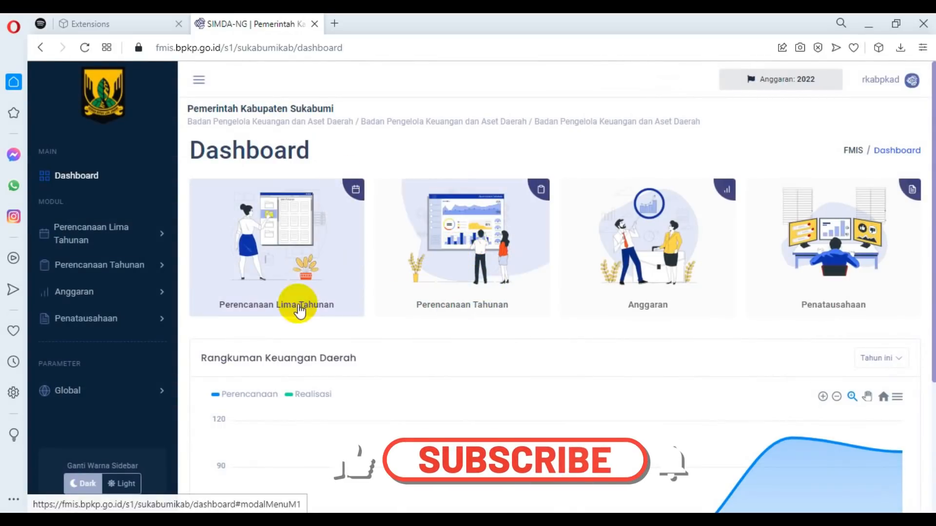
click(158, 393)
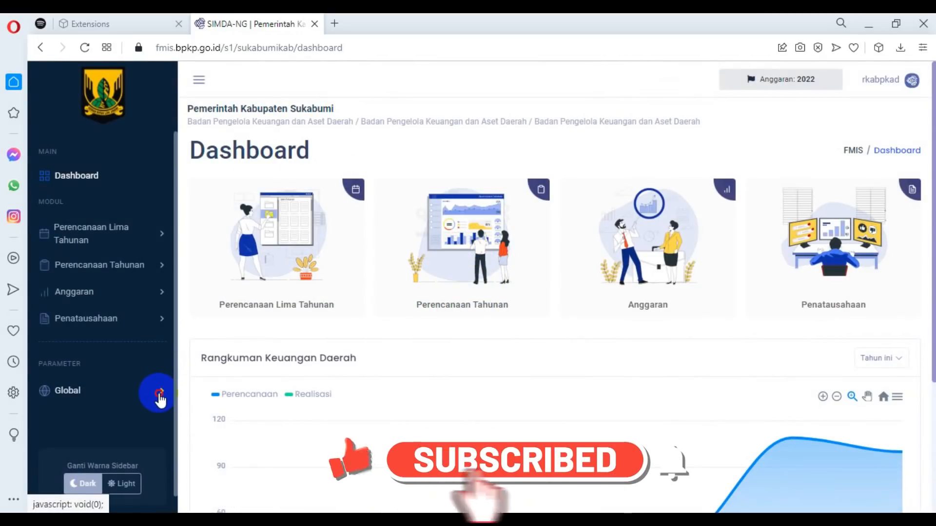
click(160, 417)
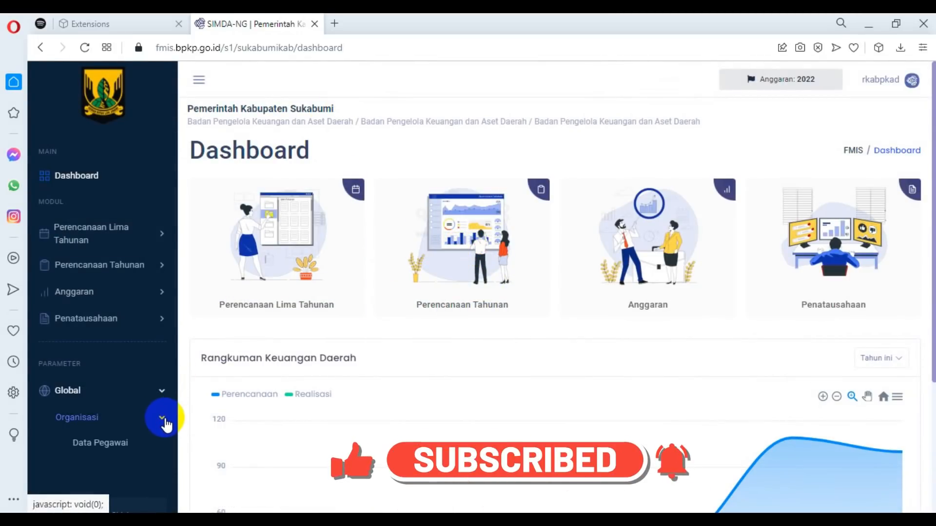
click(114, 444)
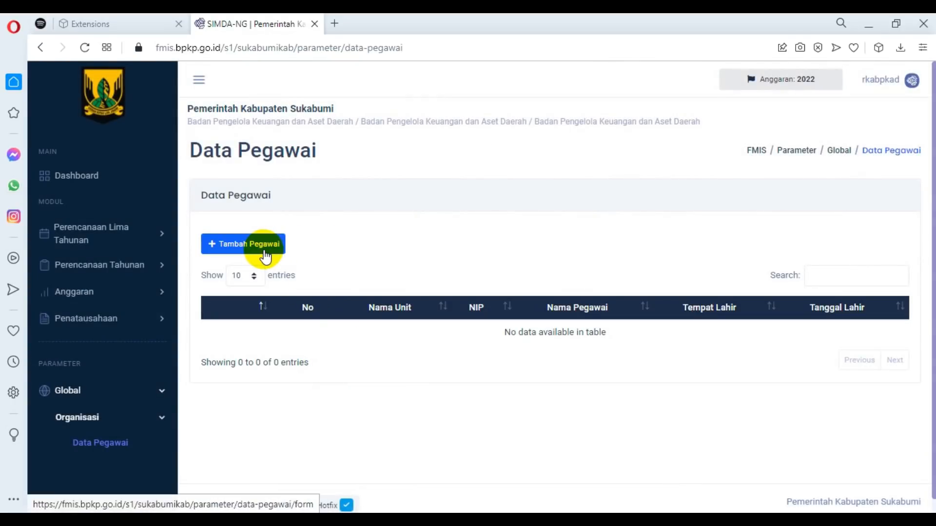
Start a new employee record and copy the Pengguna Anggaran's full name from the Notepad notes into Nama Pegawai.
click(264, 254)
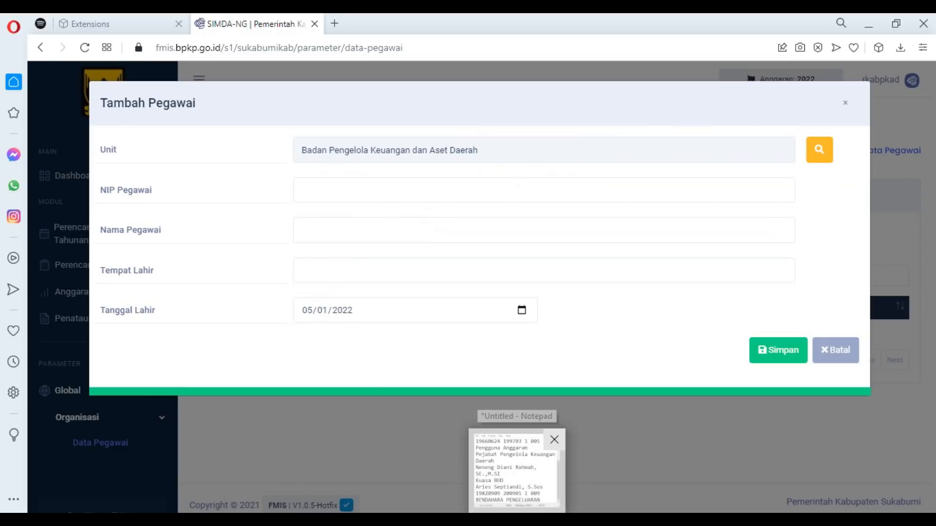
click(518, 520)
scroll(223, 271, up, 2)
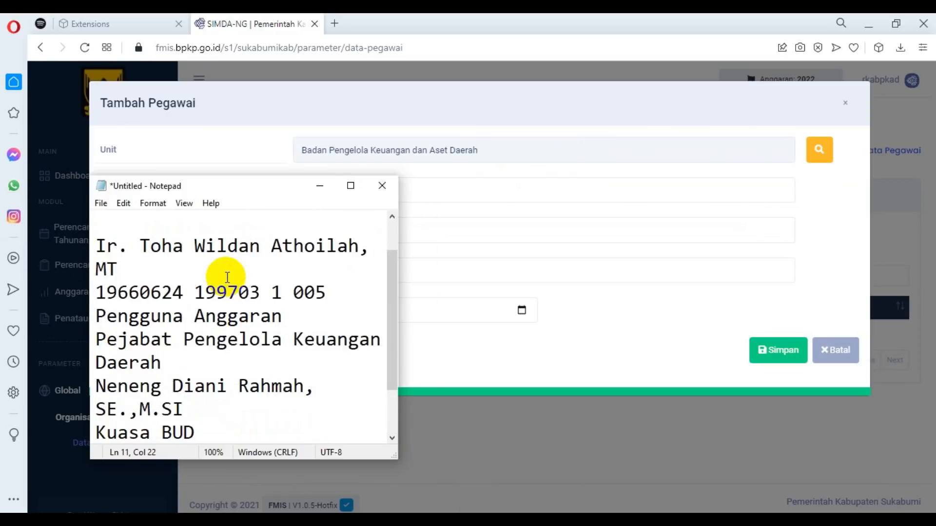
drag(96, 292, 133, 318)
key(ctrl+c)
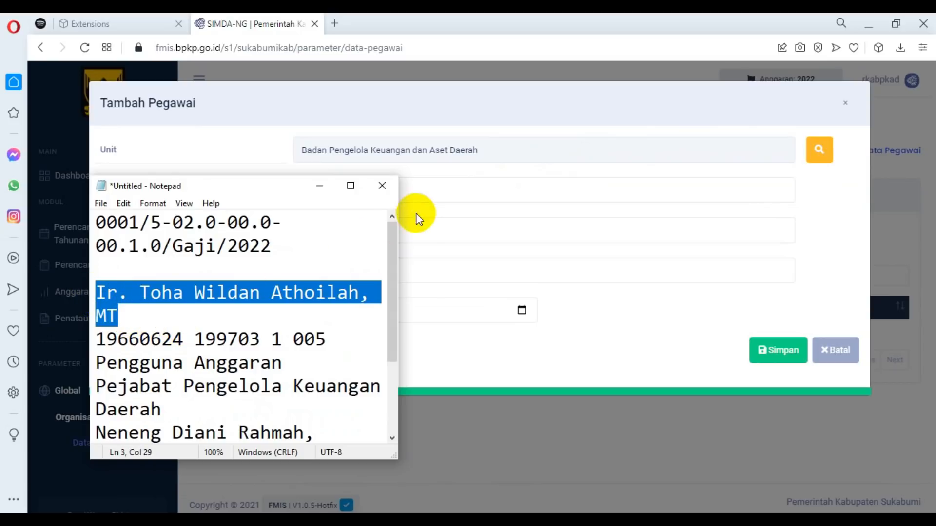
click(452, 189)
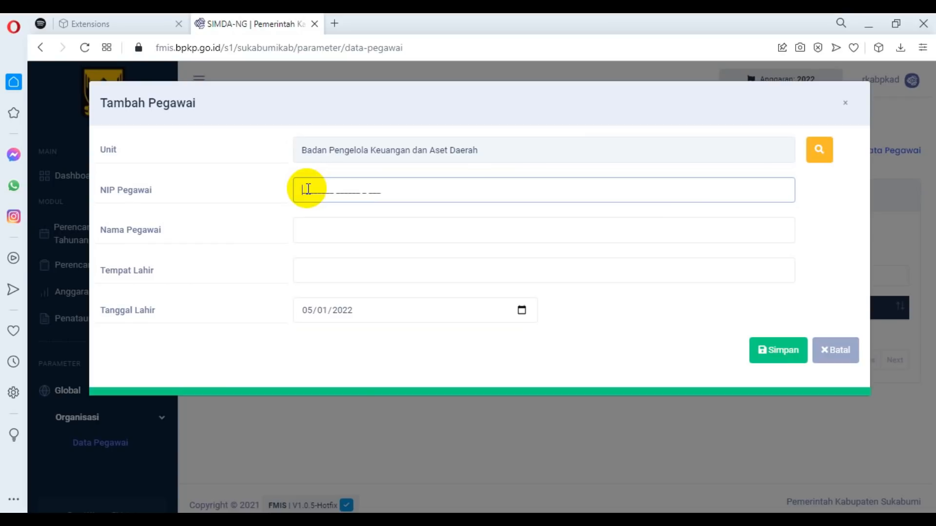
click(307, 229)
key(ctrl+v)
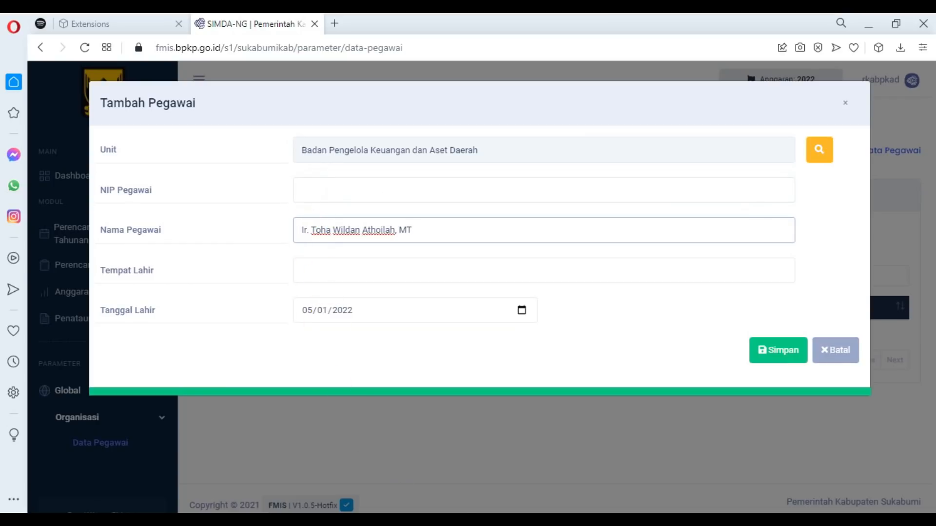
Copy the same employee's number from Notepad into NIP Pegawai and set Tempat Lahir to Sukabumi.
key(alt+Tab)
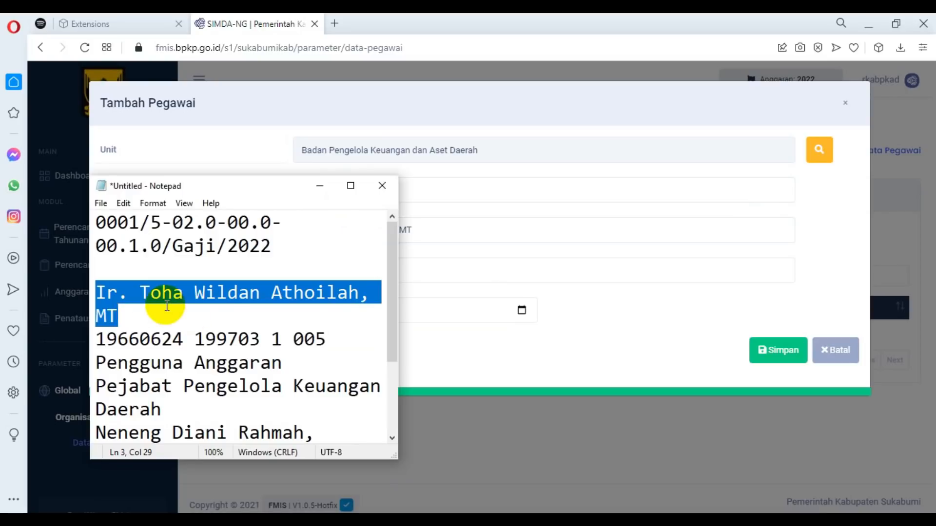
drag(99, 342, 329, 340)
key(ctrl+c)
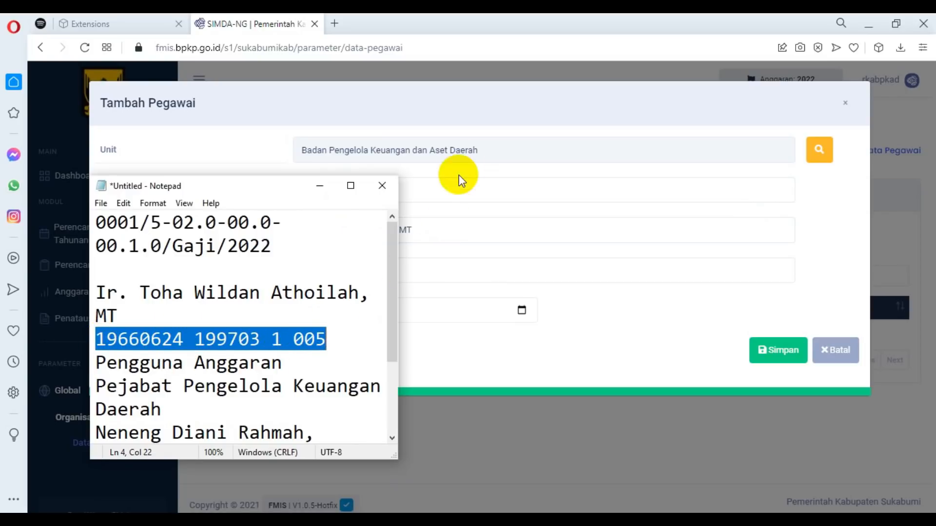
click(467, 165)
click(399, 193)
click(299, 193)
key(ctrl+v)
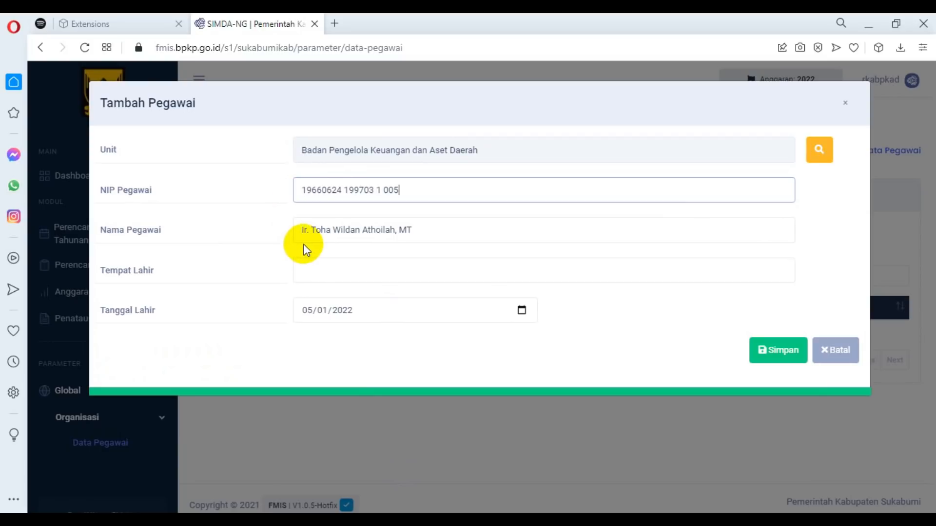
click(339, 265)
text(Sukabumi)
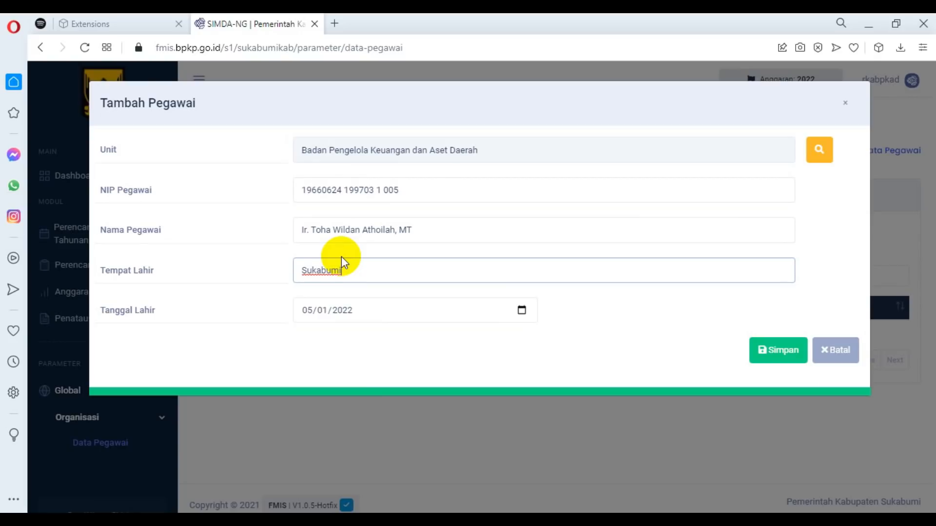
click(522, 311)
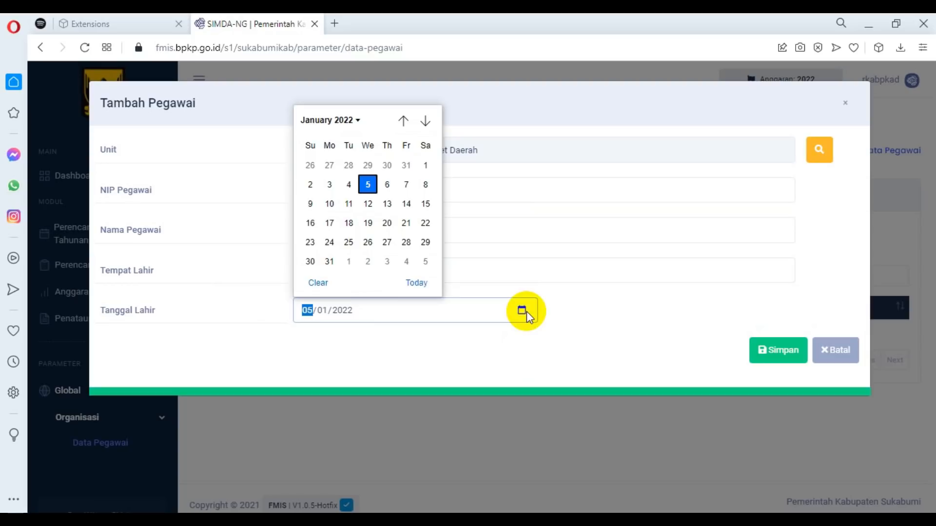
click(348, 123)
scroll(385, 267, up, 1)
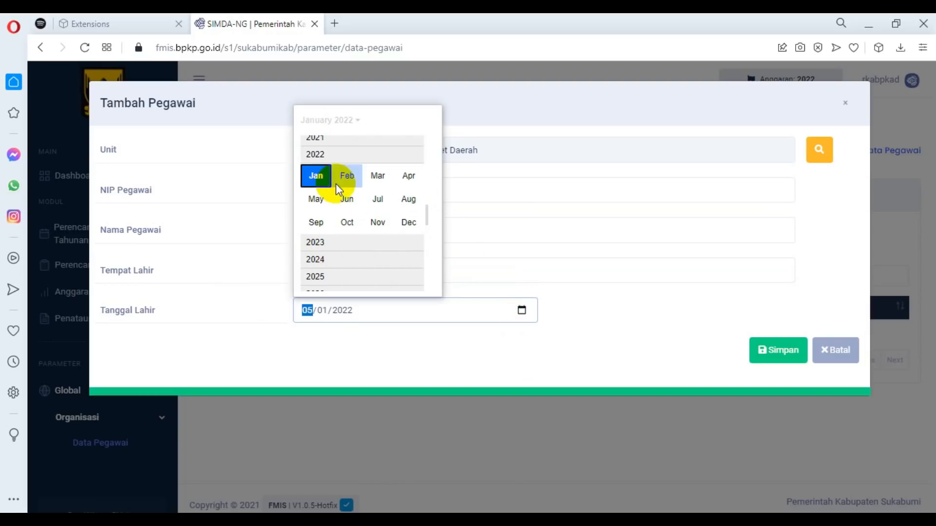
scroll(385, 205, up, 2)
scroll(380, 185, up, 4)
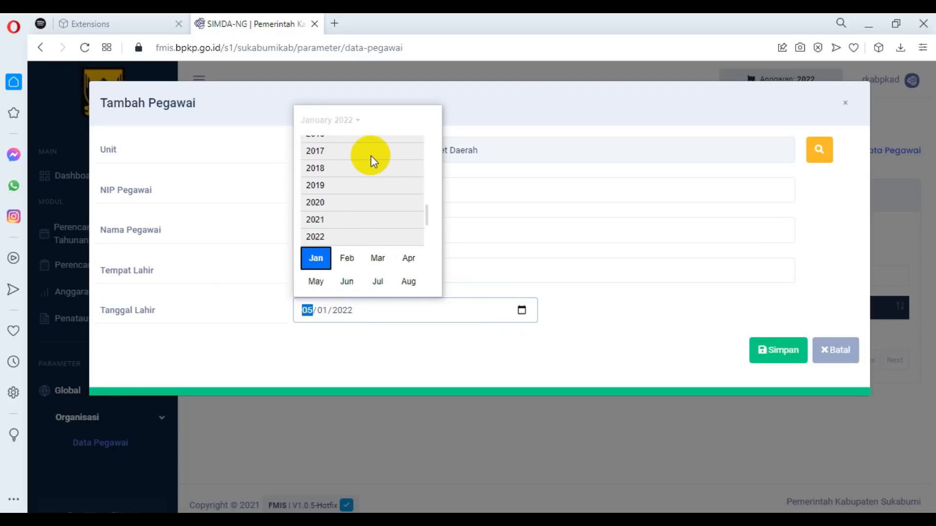
scroll(424, 200, up, 5)
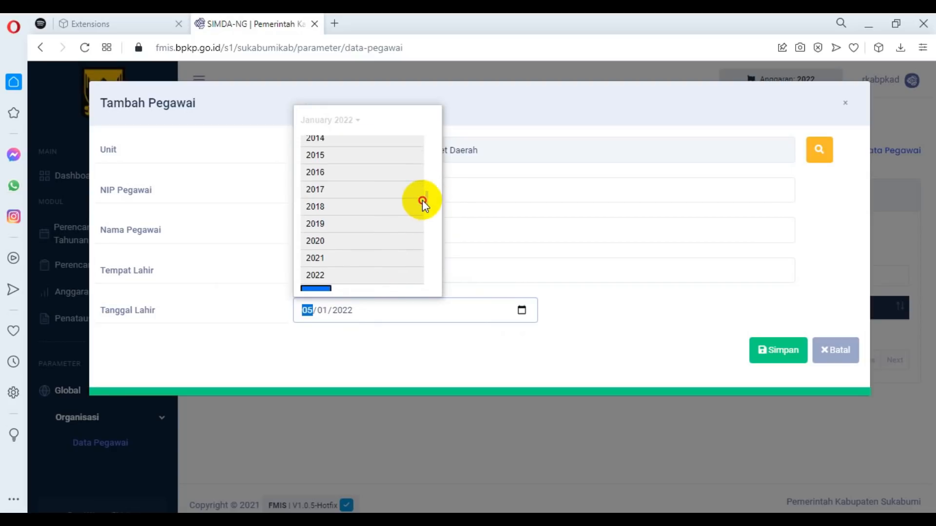
scroll(425, 195, up, 5)
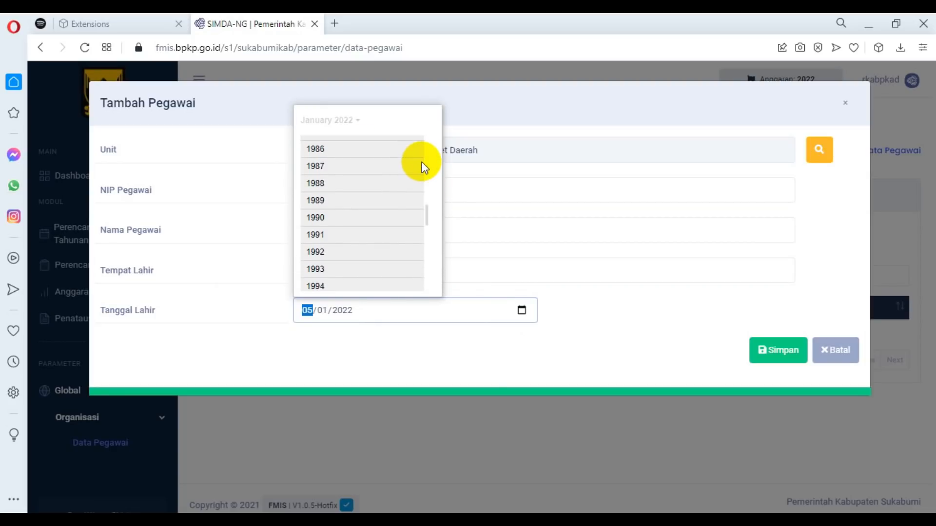
scroll(425, 220, up, 2)
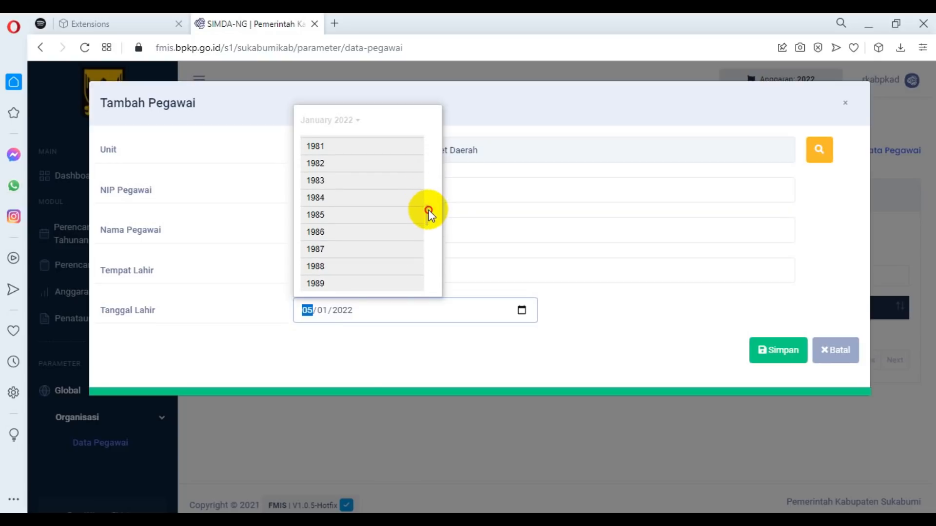
scroll(424, 195, up, 2)
scroll(409, 200, up, 1)
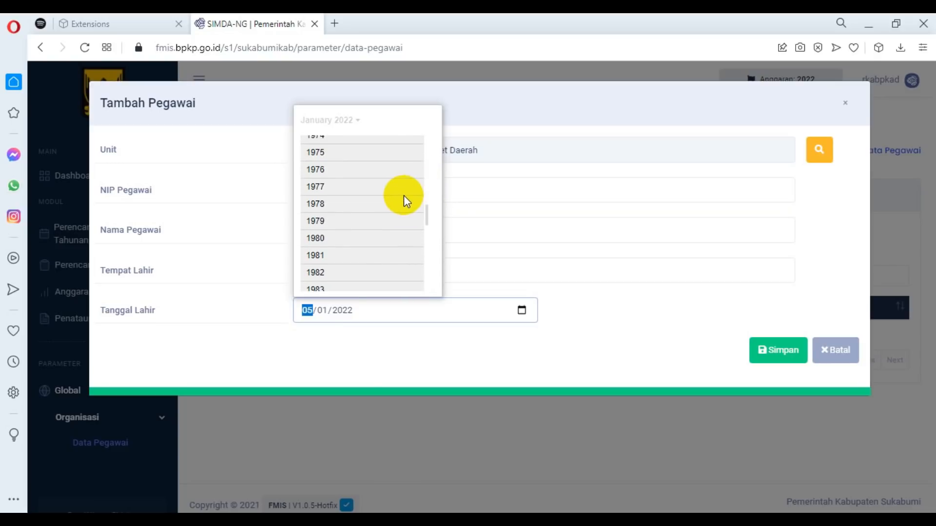
scroll(399, 188, up, 3)
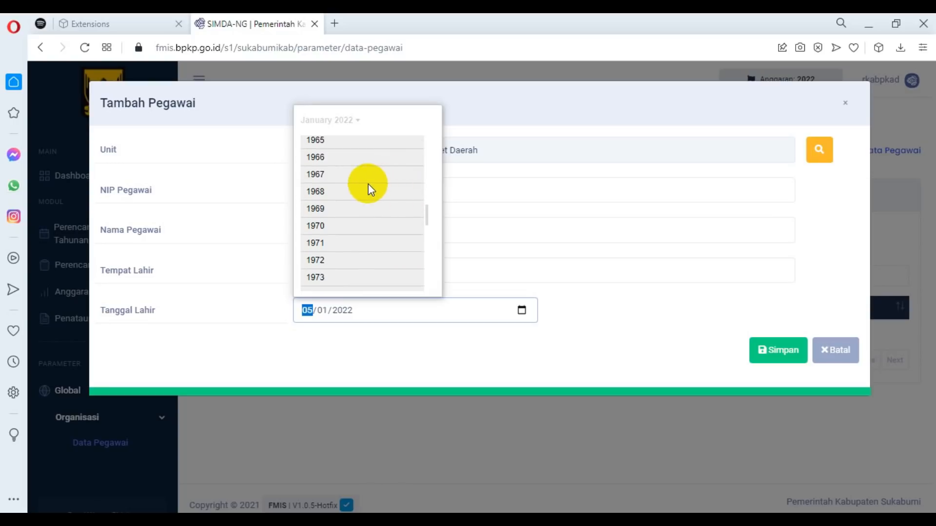
click(331, 159)
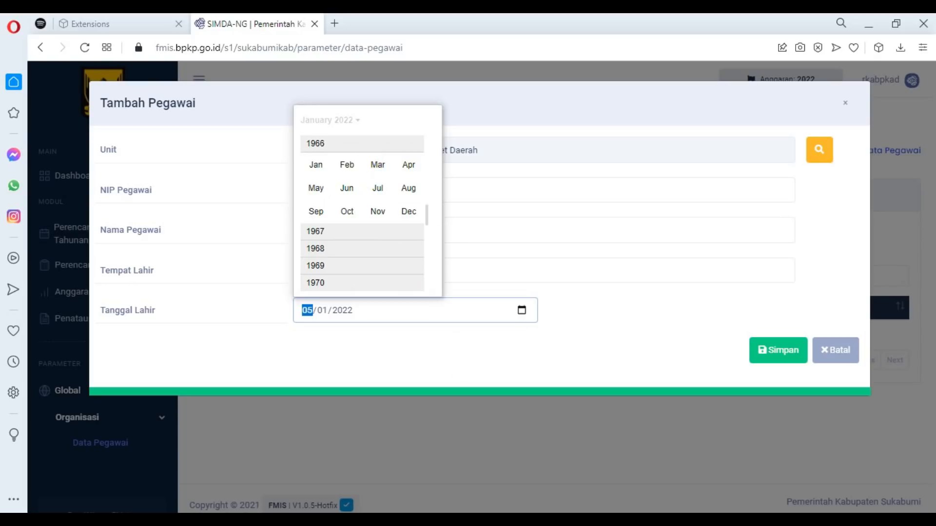
click(518, 520)
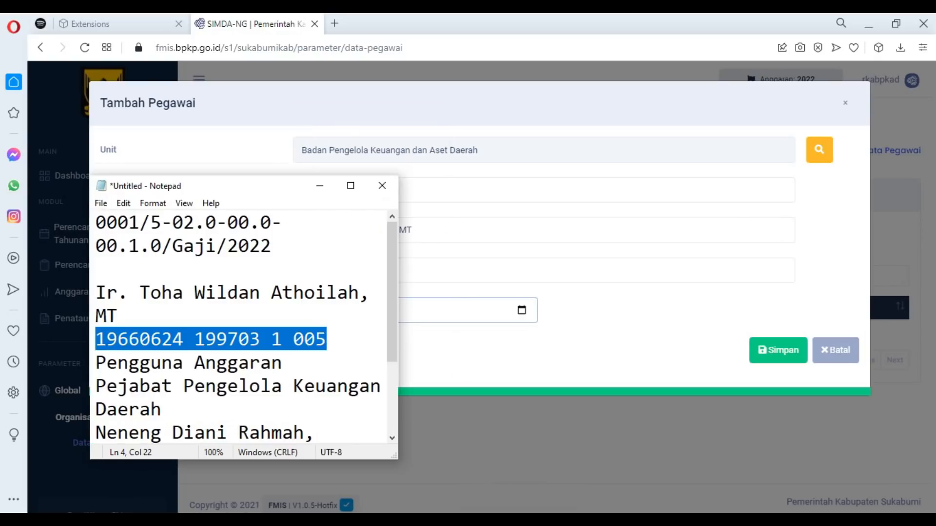
click(518, 520)
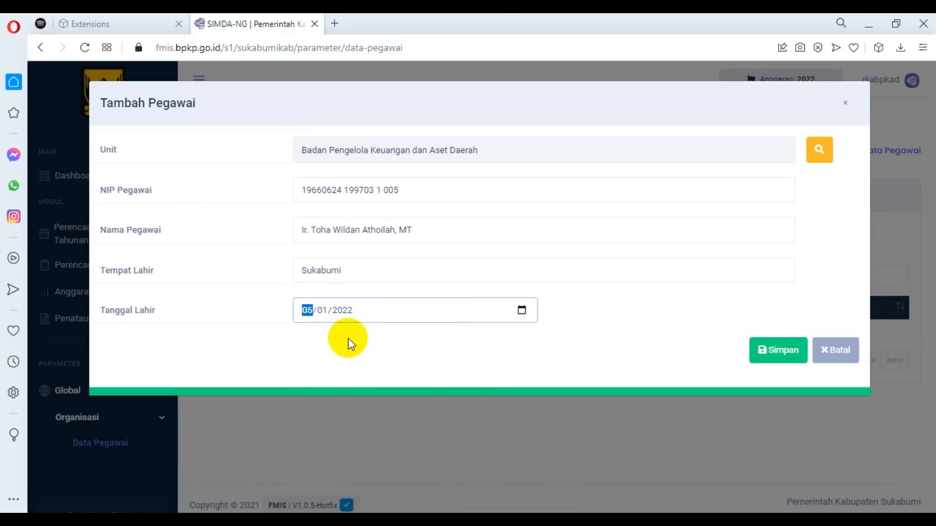
Set Tanggal Lahir to the employee's date of birth and save the employee record.
click(522, 311)
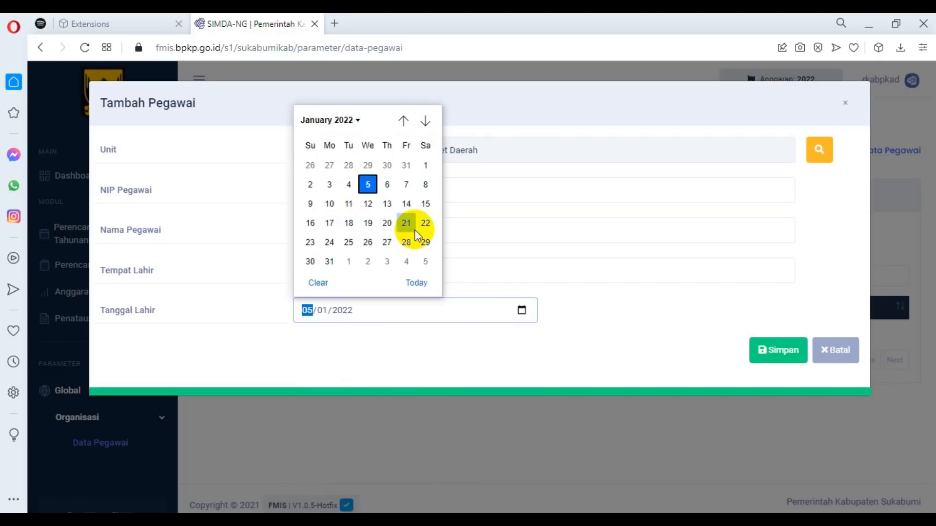
click(347, 122)
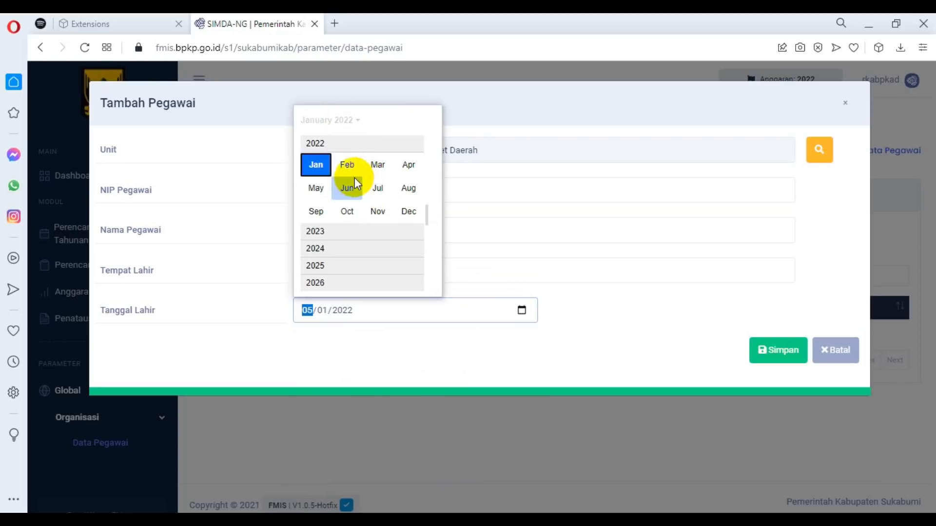
drag(428, 216, 427, 142)
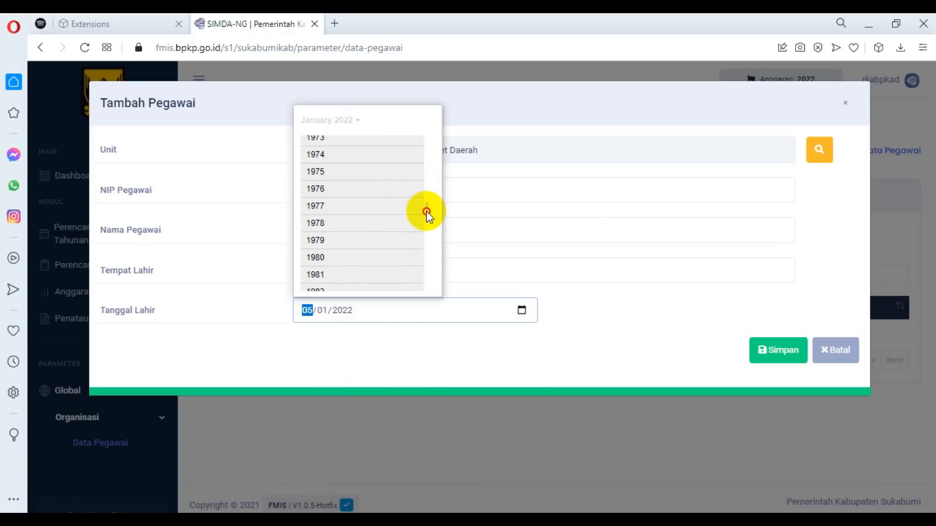
scroll(428, 195, up, 3)
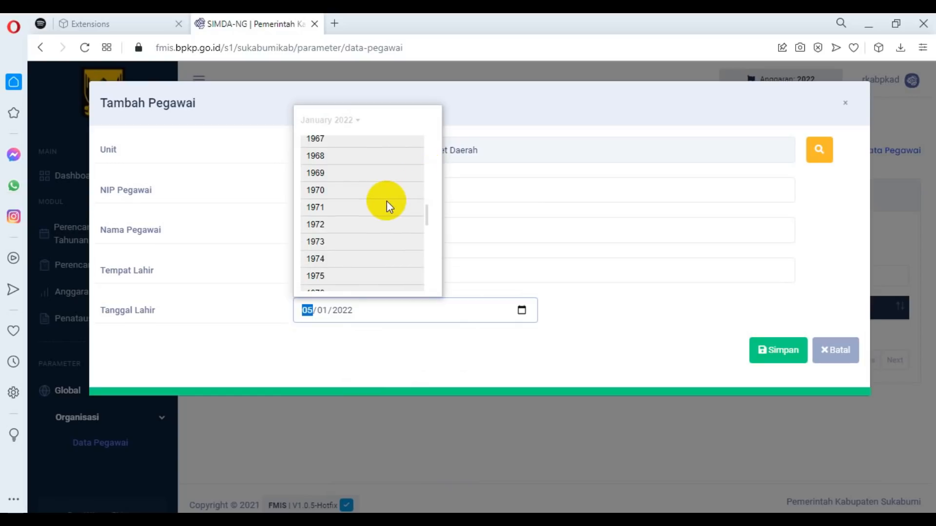
scroll(387, 201, up, 1)
scroll(371, 185, up, 1)
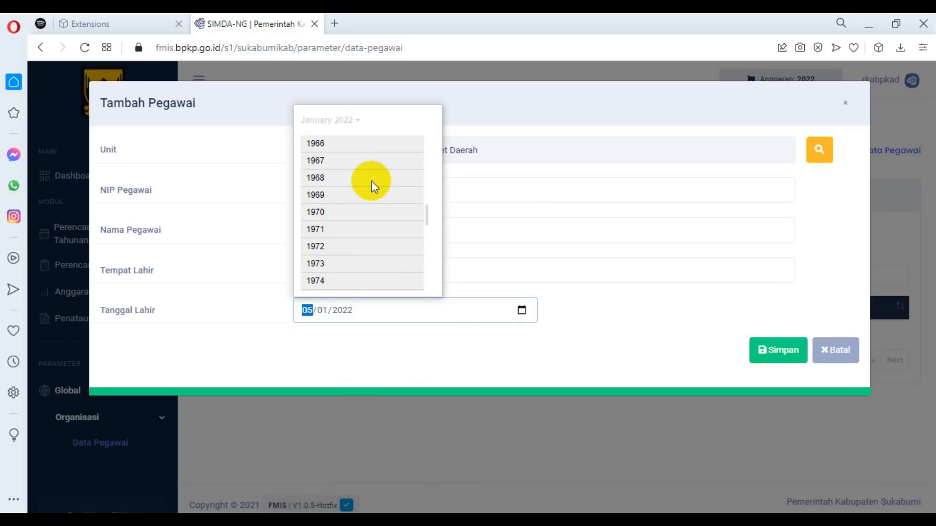
click(317, 144)
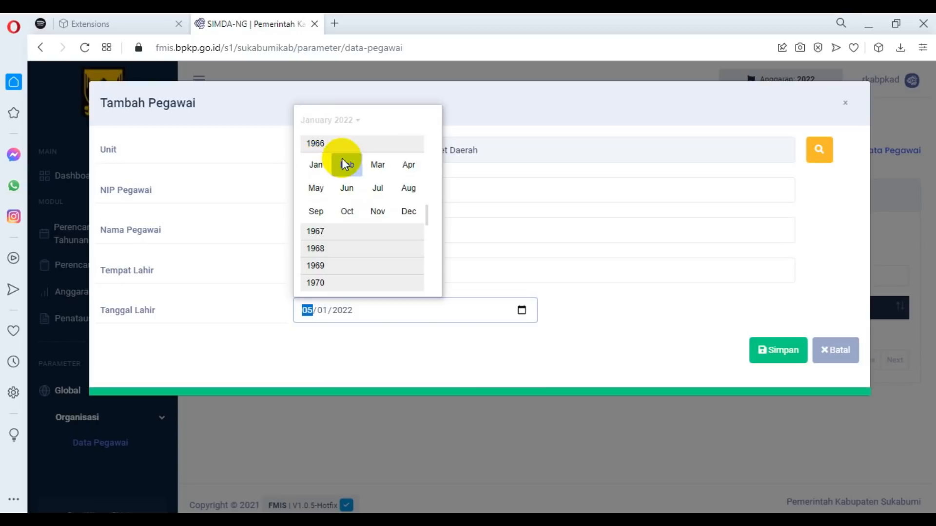
click(347, 188)
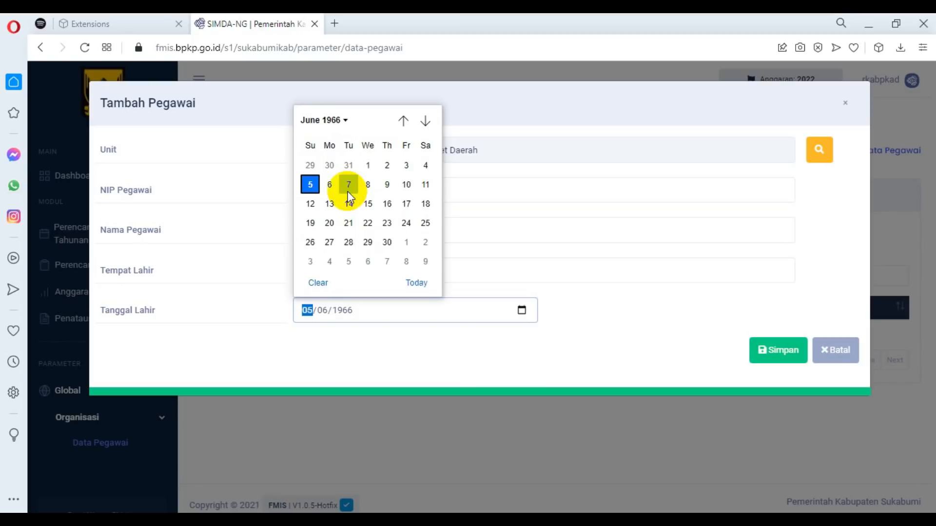
click(405, 223)
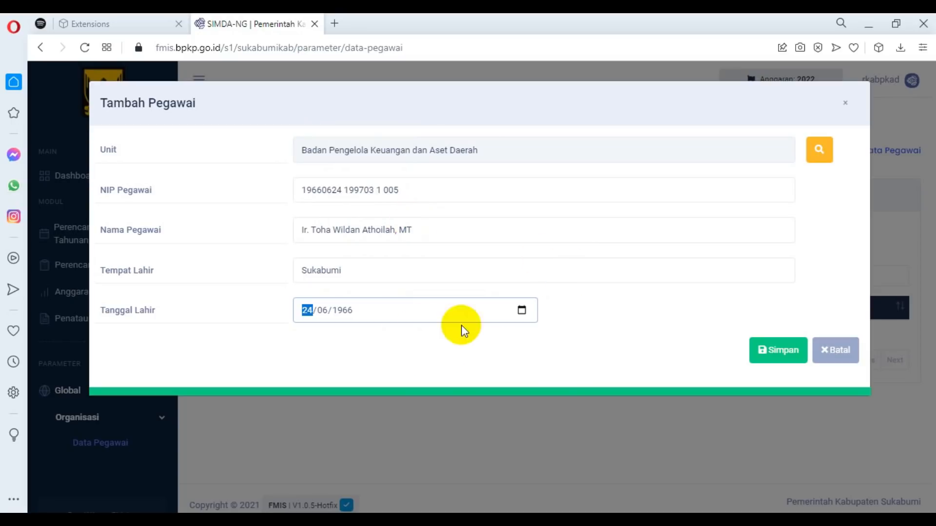
click(785, 358)
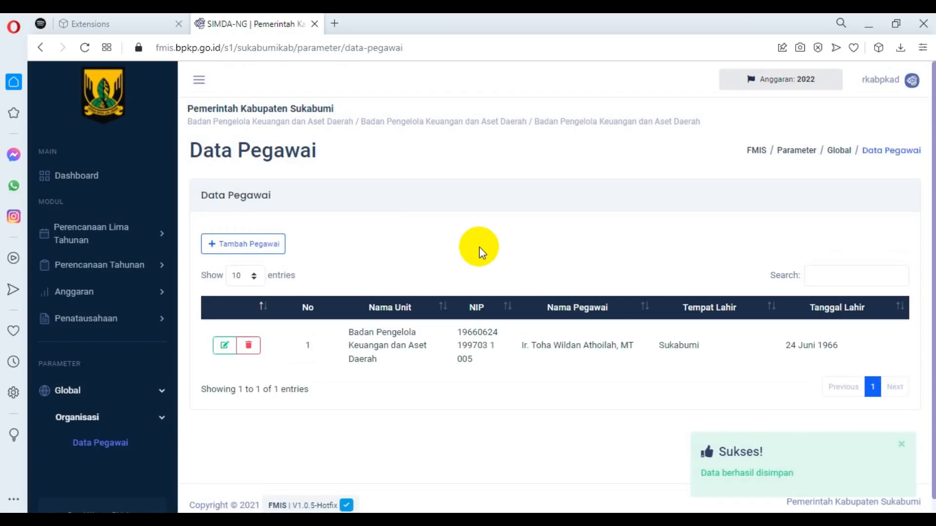
Start another employee record and copy the Bendahara Pengeluaran's full name from the Notepad notes into Nama Pegawai.
click(259, 256)
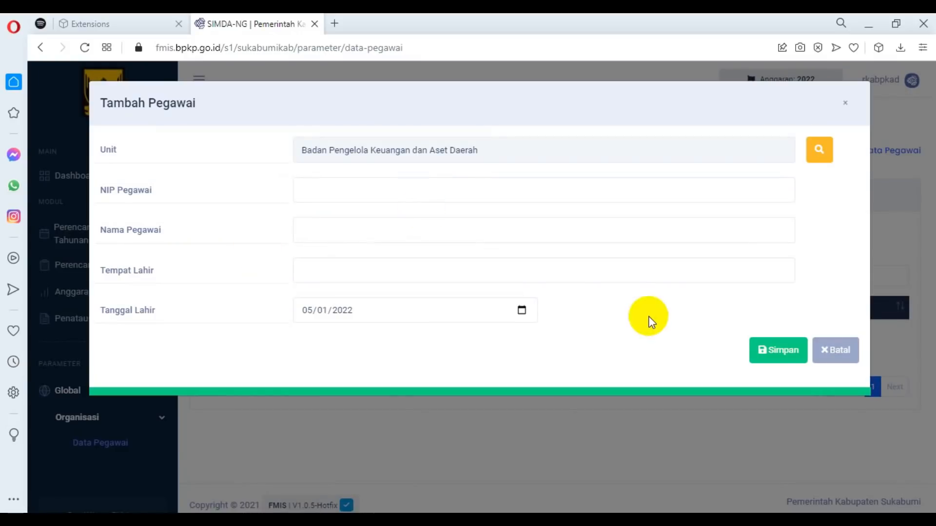
key(alt+Tab)
scroll(104, 366, down, 2)
drag(96, 386, 341, 389)
key(ctrl+c)
click(414, 230)
key(ctrl+v)
Copy the Bendahara Pengeluaran's employee number from Notepad into NIP Pegawai and set Tempat Lahir to Sukabumi.
key(alt+Tab)
drag(98, 412, 332, 400)
click(410, 191)
key(ctrl+v)
click(313, 267)
text(Sukabumi)
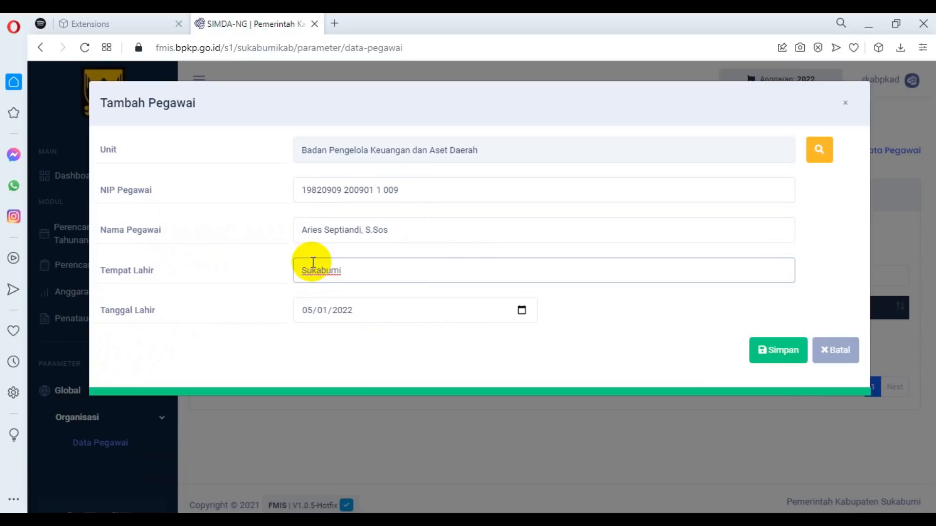
Set Tanggal Lahir to the Bendahara Pengeluaran's date of birth and save the employee record.
click(521, 310)
click(343, 121)
drag(425, 217, 423, 173)
scroll(407, 177, up, 1)
click(371, 156)
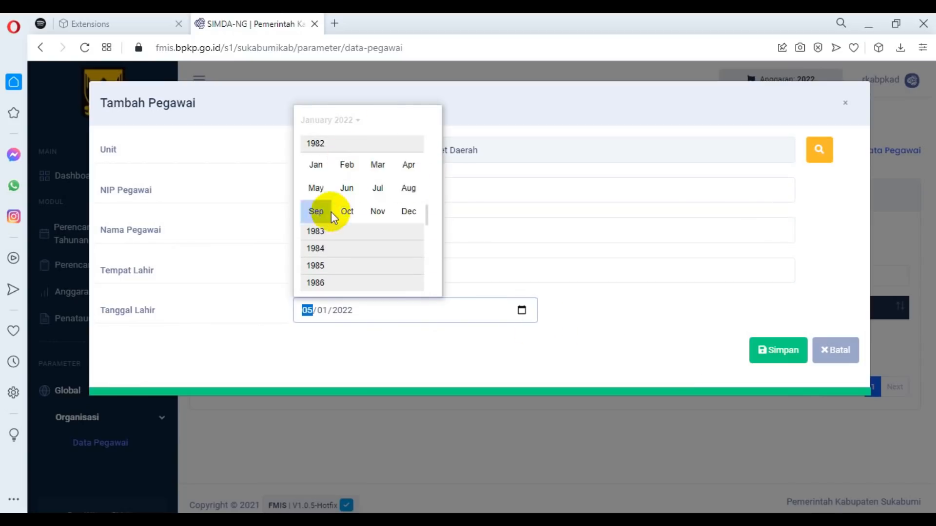
click(317, 211)
click(762, 345)
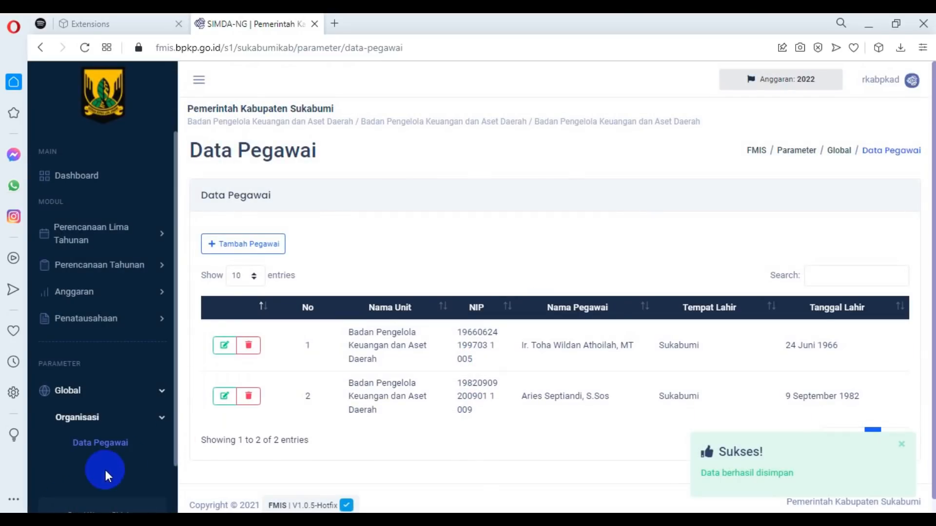
Start a new sub unit record in Penatausahaan's Data Umum Unit/Sub Unit and set Nama Bank to 110 BJB Cabang Palabuhanratu.
click(141, 325)
click(154, 346)
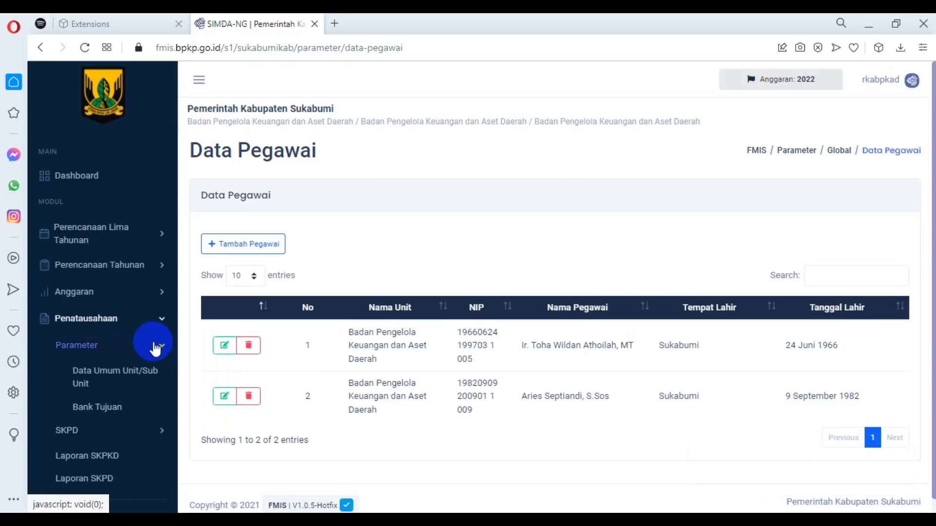
click(132, 380)
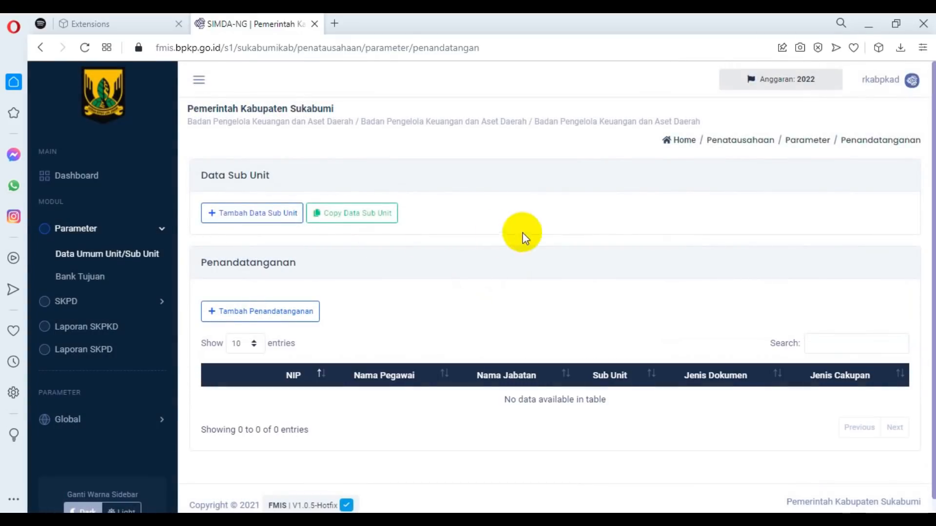
click(252, 214)
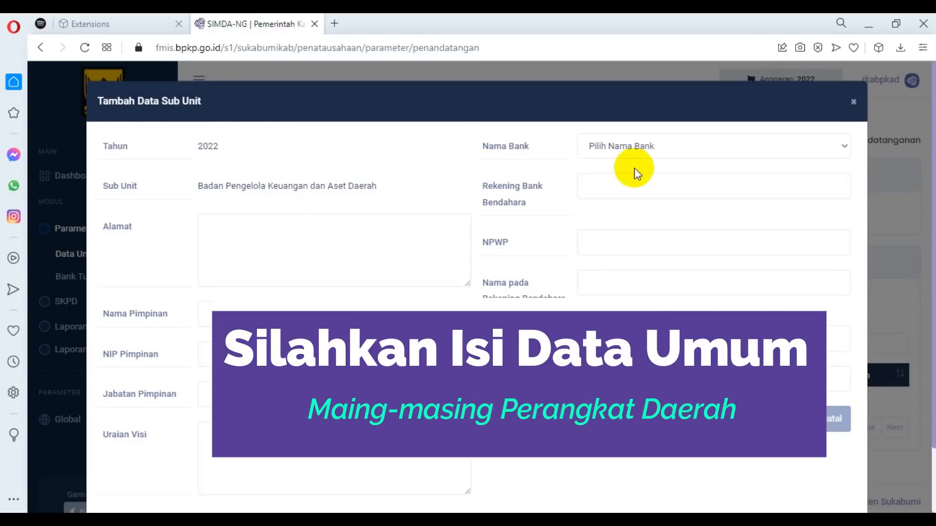
click(721, 147)
click(671, 193)
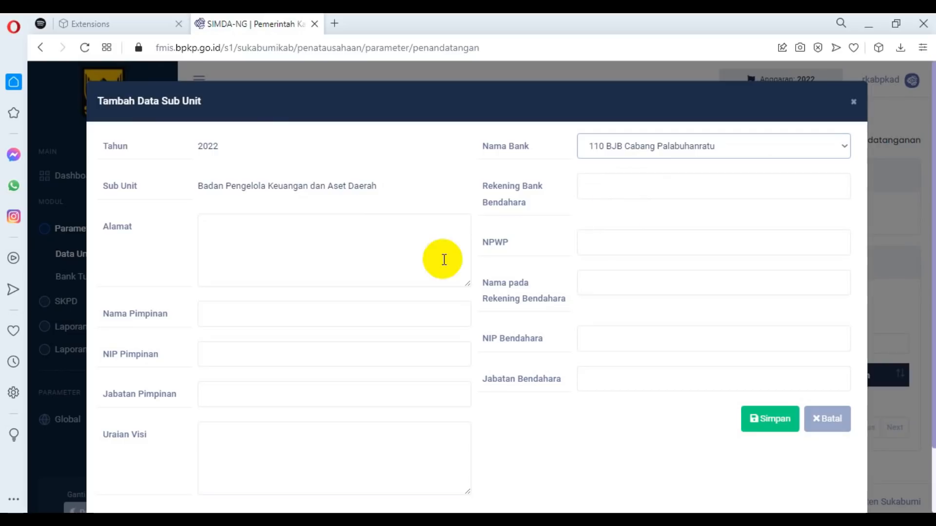
Copy the bank account number from the Notepad notes into Rekening Bank Bendahara.
click(578, 201)
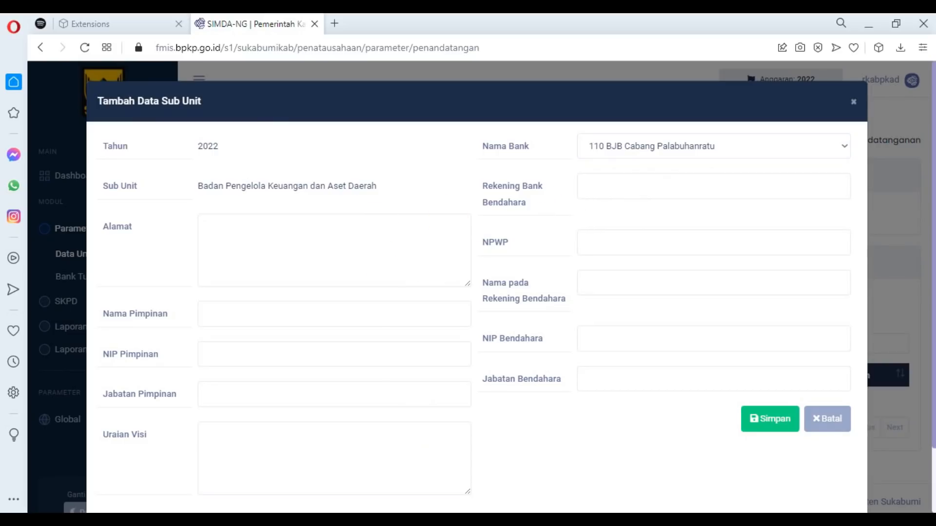
click(563, 477)
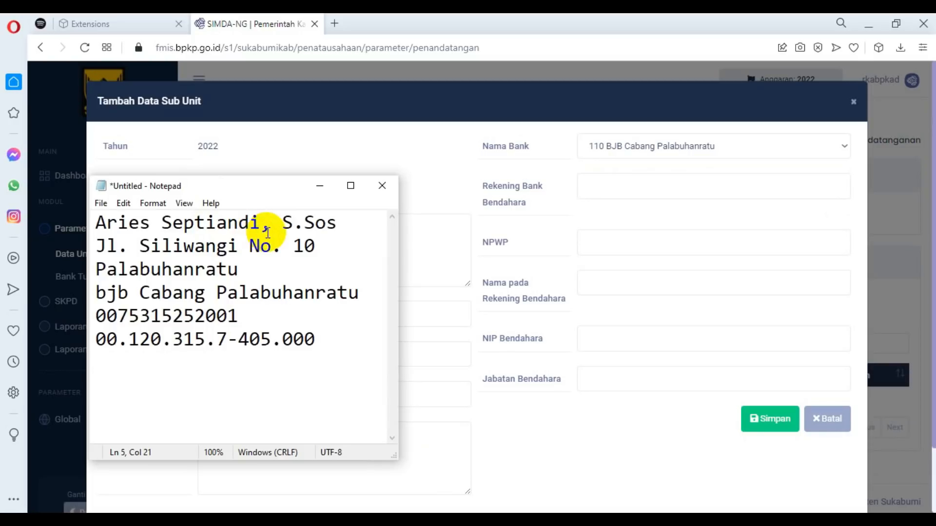
double_click(236, 319)
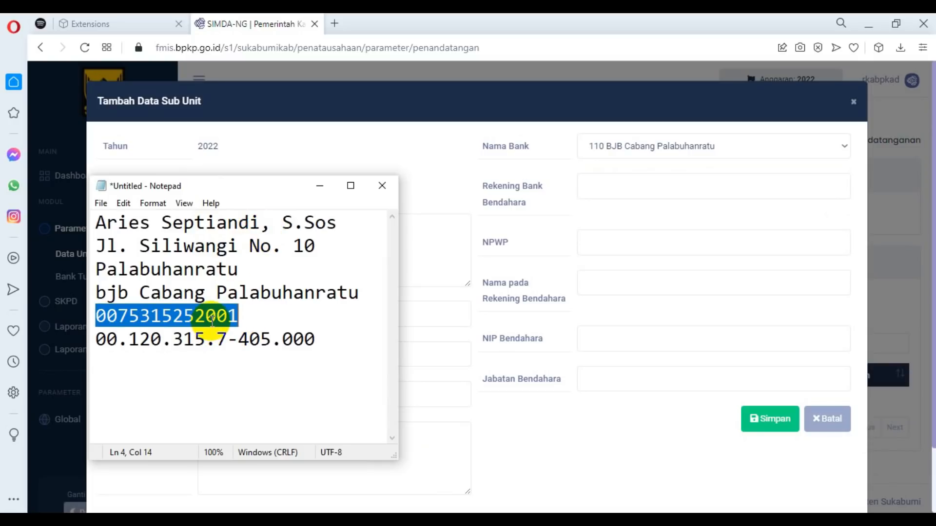
click(584, 186)
key(ctrl+v)
Copy the tax number from the Notepad notes into NPWP.
click(578, 487)
double_click(309, 339)
key(ctrl+c)
click(578, 244)
key(ctrl+v)
Set Nama pada Rekening Bendahara to BPKAD Kab Sukabumi.
click(578, 487)
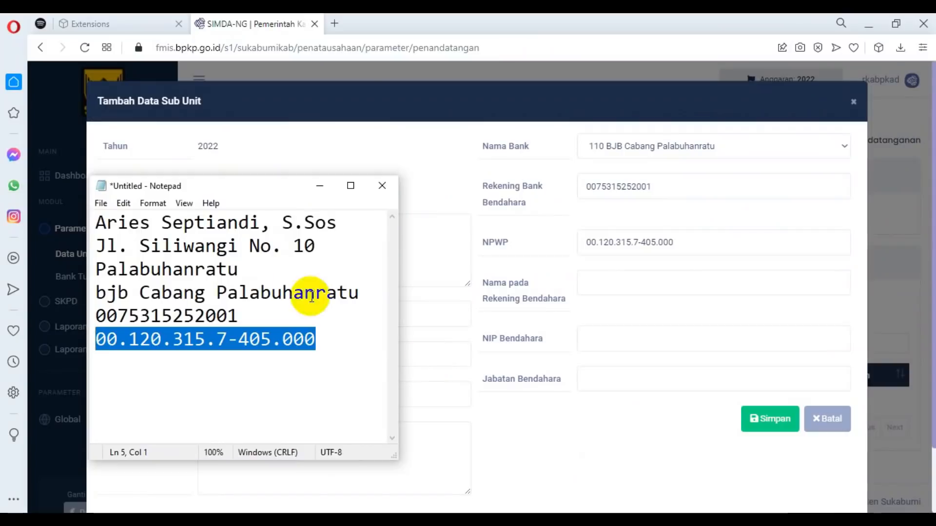
drag(337, 223, 96, 222)
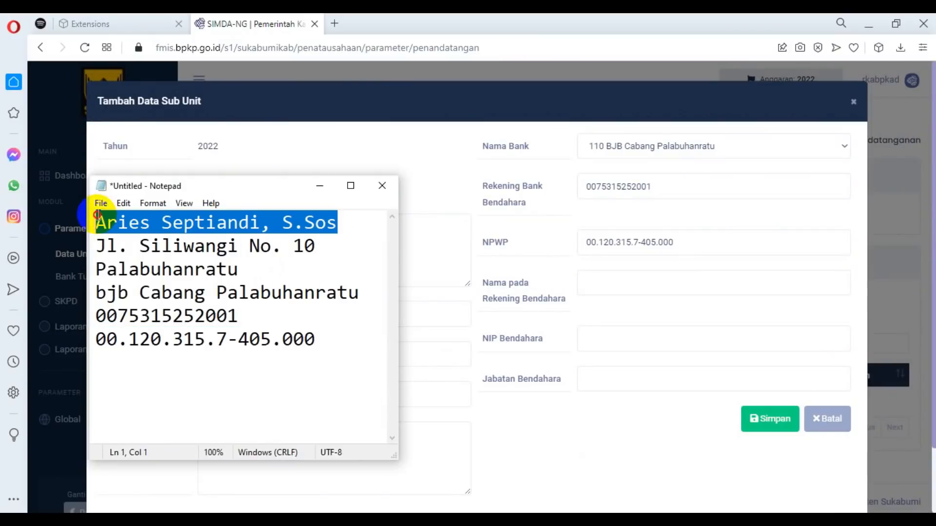
click(610, 282)
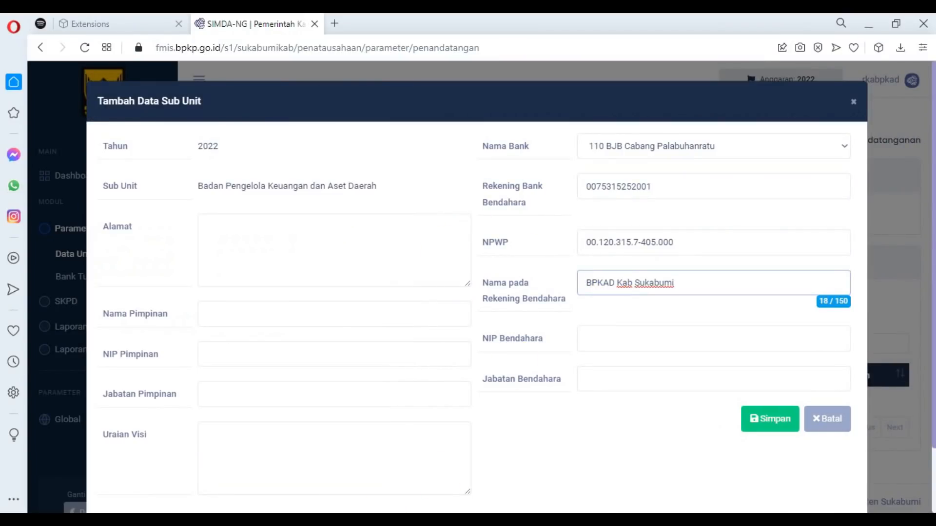
Copy the treasurer's employee number from Notepad into NIP Bendahara and set Jabatan Bendahara to Bendahara Pengeluaran.
click(578, 480)
click(468, 476)
key(ctrl+c)
click(583, 338)
key(ctrl+v)
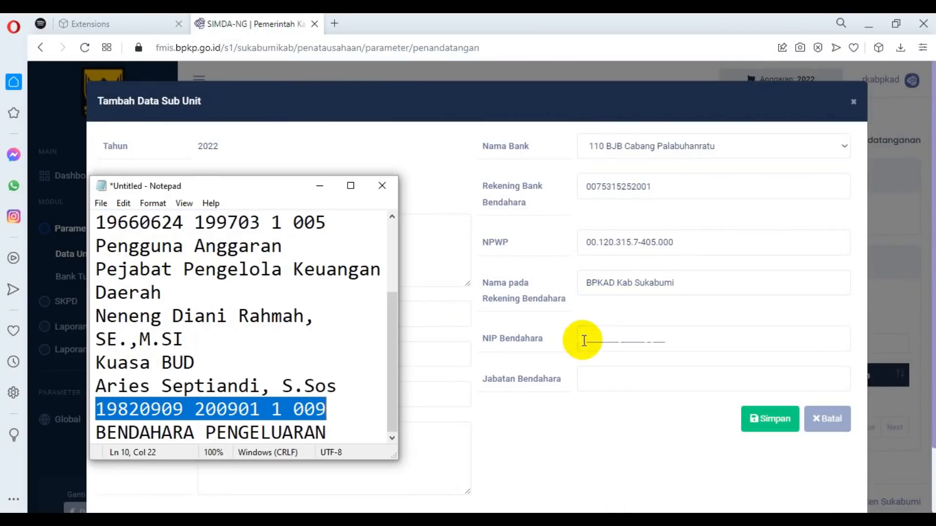
click(602, 380)
text(Bendahara Pengeluaran)
Copy the office's street address from the Notepad notes into Alamat.
click(579, 481)
key(ctrl+c)
drag(328, 247, 328, 288)
click(417, 245)
key(ctrl+v)
Copy the agency head's full name and employee number from Notepad into Nama Pimpinan and NIP Pimpinan.
click(543, 487)
key(ctrl+c)
click(429, 308)
key(ctrl+v)
key(alt+Tab)
key(ctrl+c)
click(211, 351)
key(ctrl+v)
Set Jabatan Pimpinan to Pengguna Anggaran and Uraian Visi to "-", and save the sub unit data.
click(250, 397)
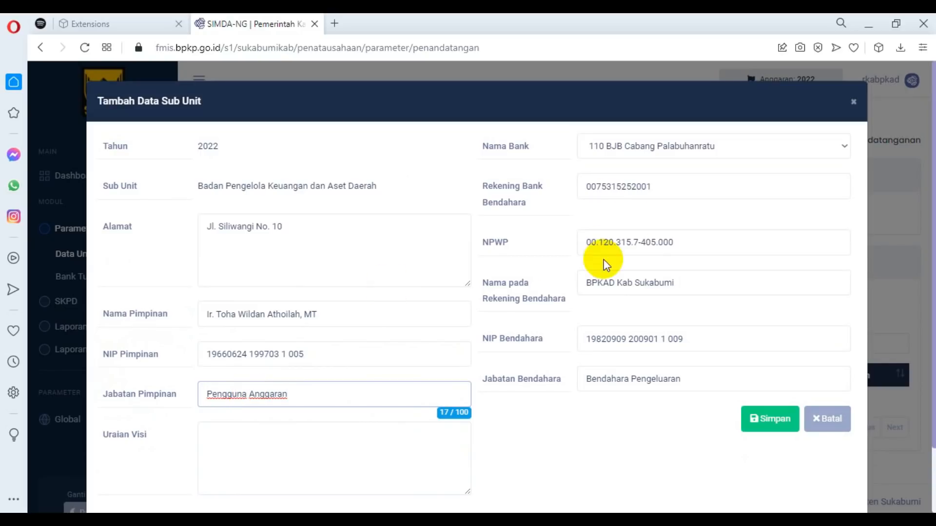
click(319, 441)
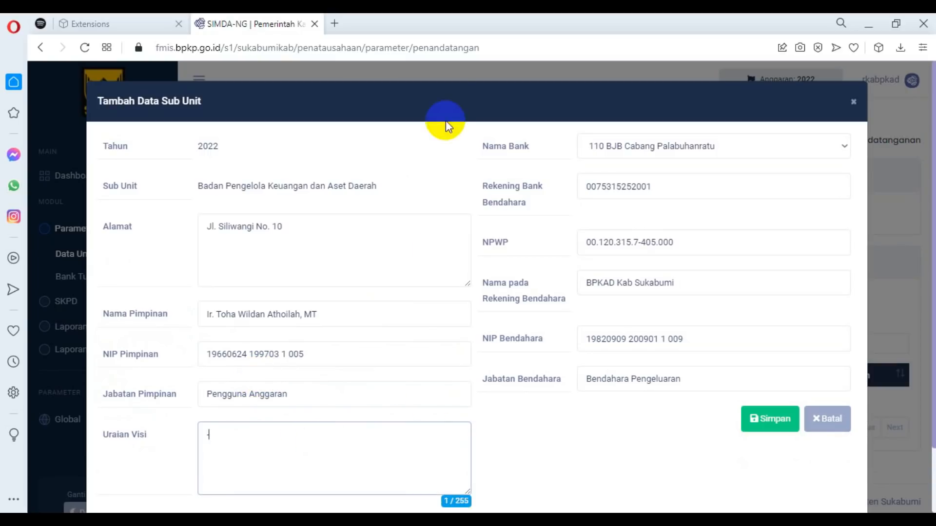
click(750, 419)
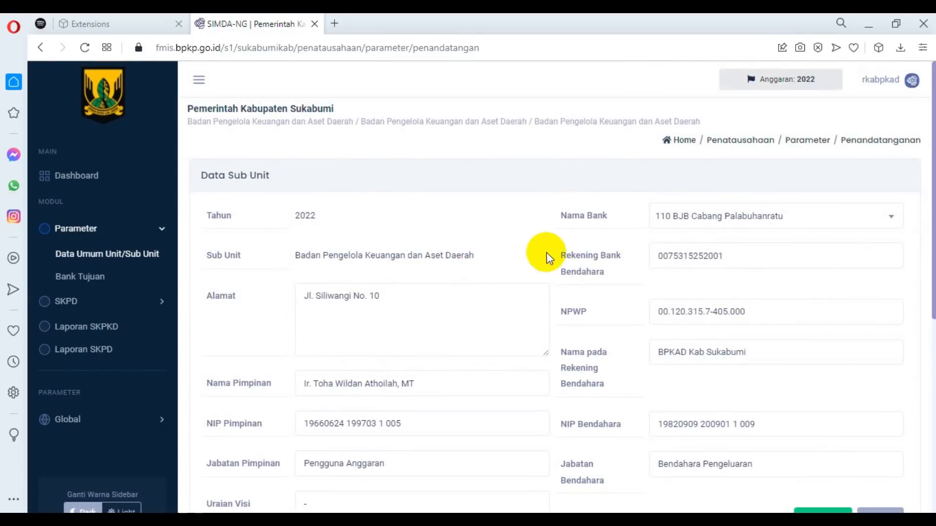
Start a new Penandatanganan entry for Badan Pengelola Keuangan dan Aset Daerah and choose the agency head as Data Pegawai.
scroll(359, 266, down, 2)
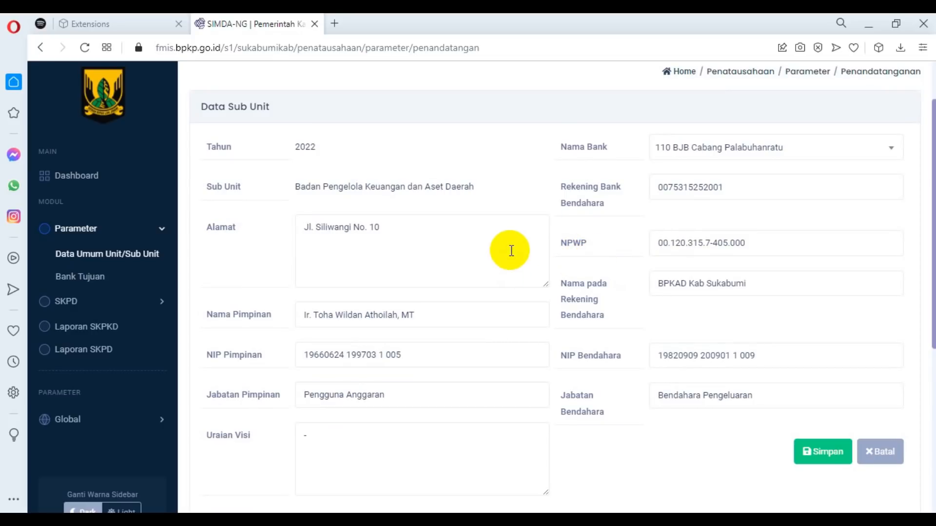
scroll(511, 251, down, 5)
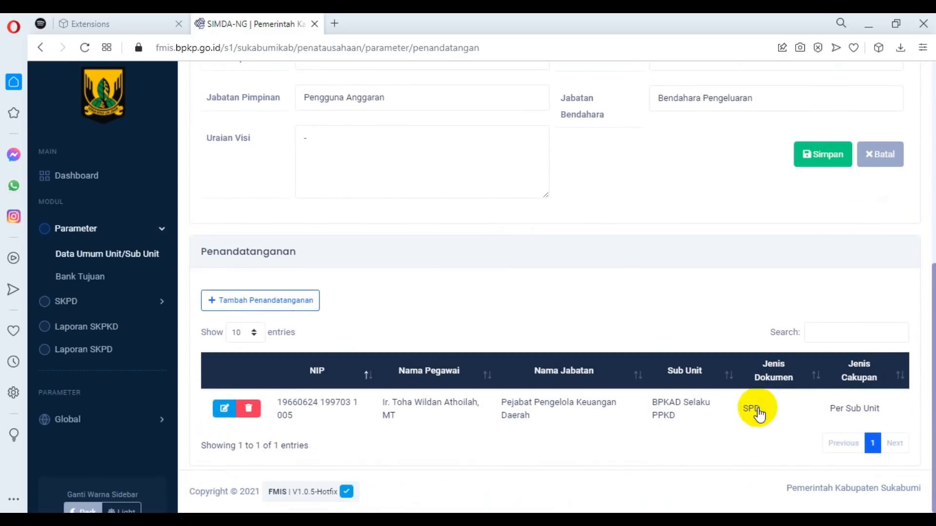
click(235, 304)
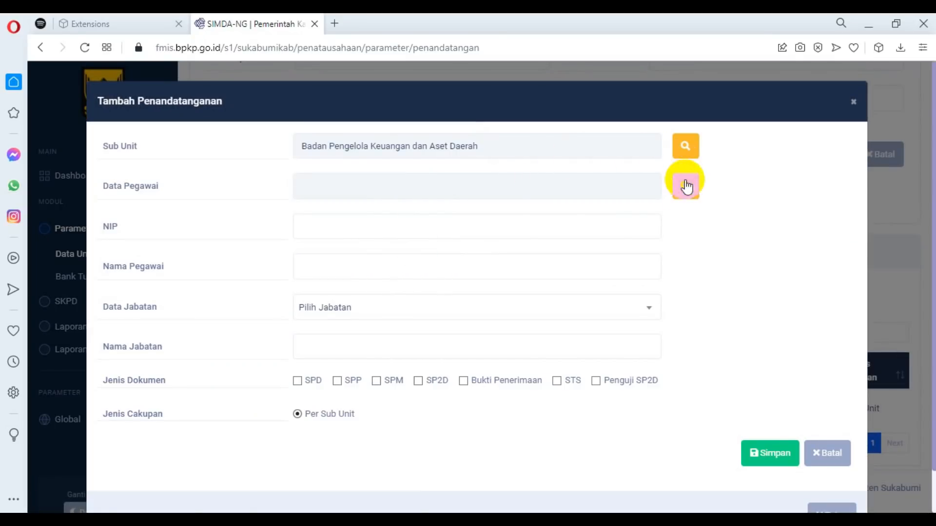
click(686, 186)
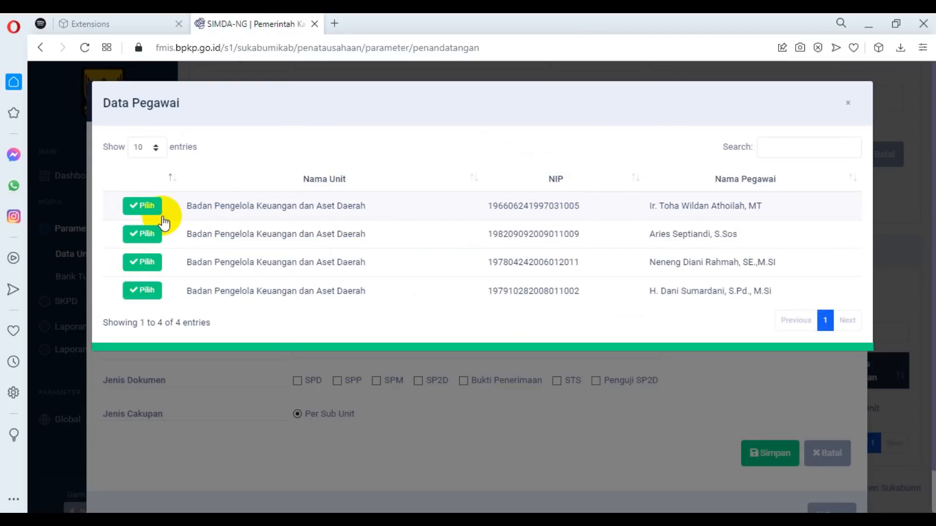
click(140, 213)
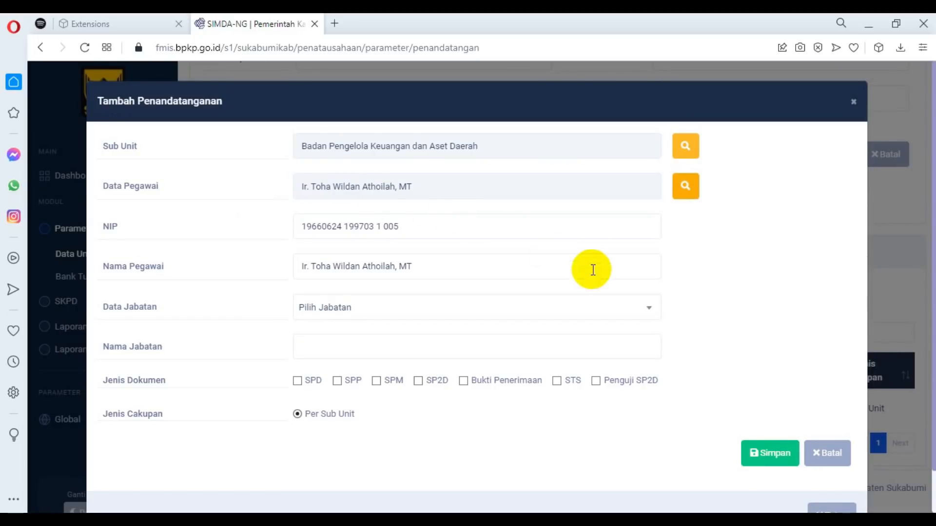
Set Data Jabatan to PENGGUNA ANGGARAN with Jenis Dokumen SPM and Jenis Cakupan Per Sub Unit, and save the signatory.
click(377, 307)
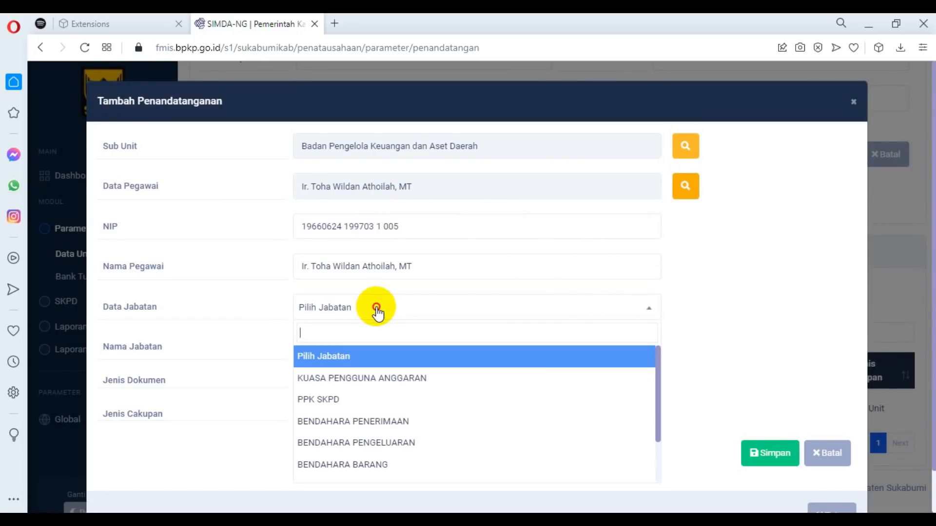
scroll(439, 383, down, 2)
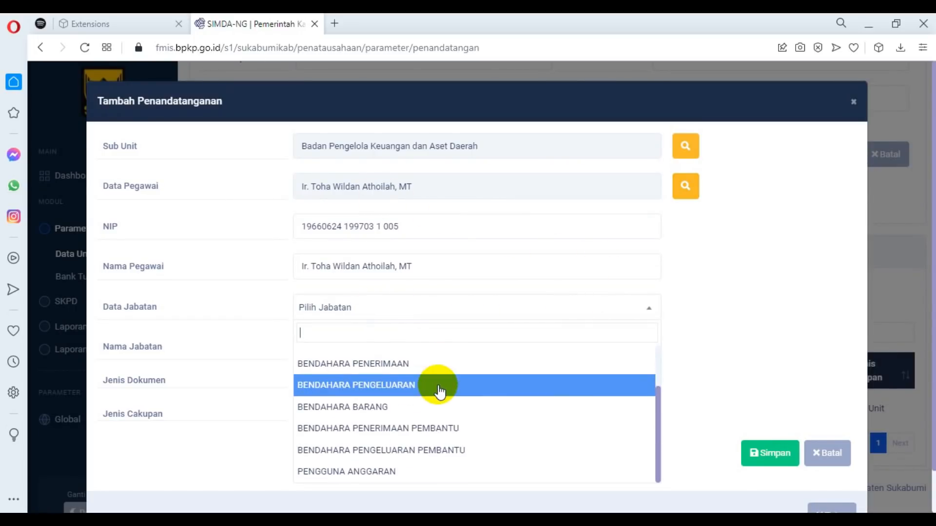
click(366, 481)
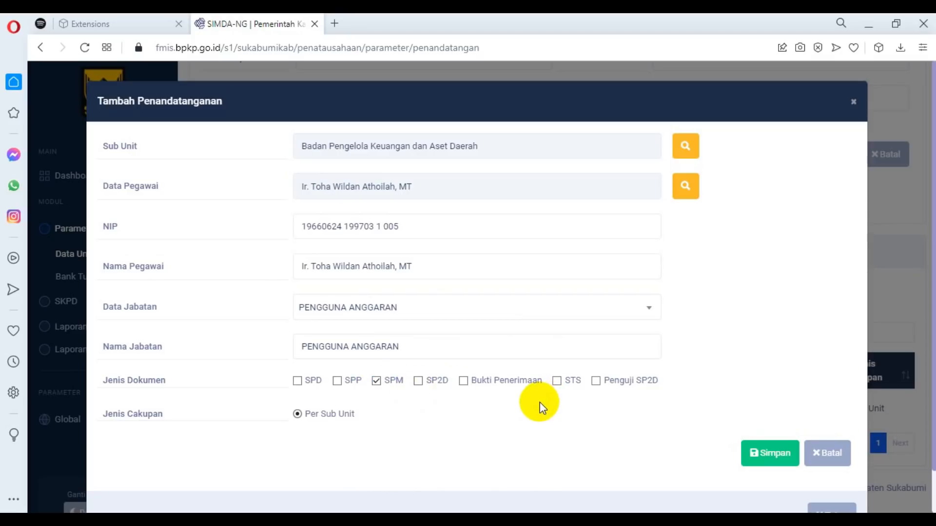
click(297, 413)
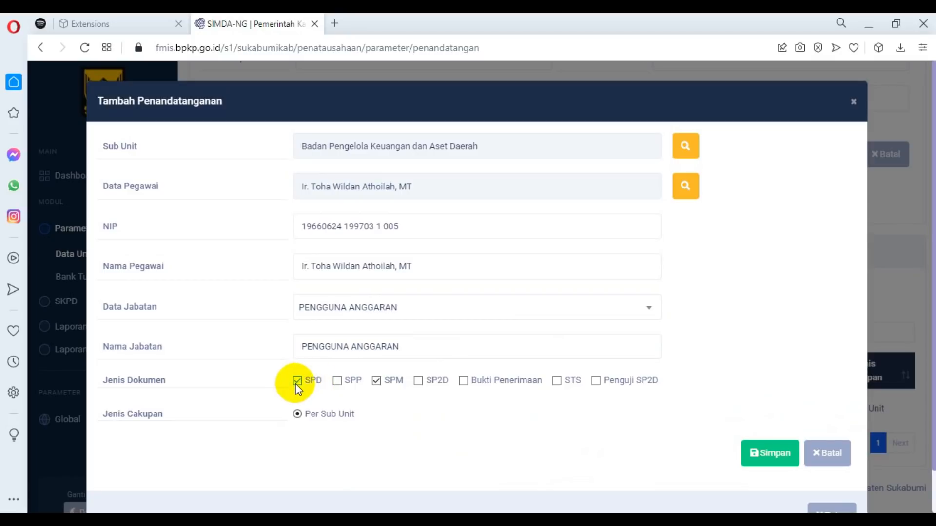
click(752, 455)
click(754, 456)
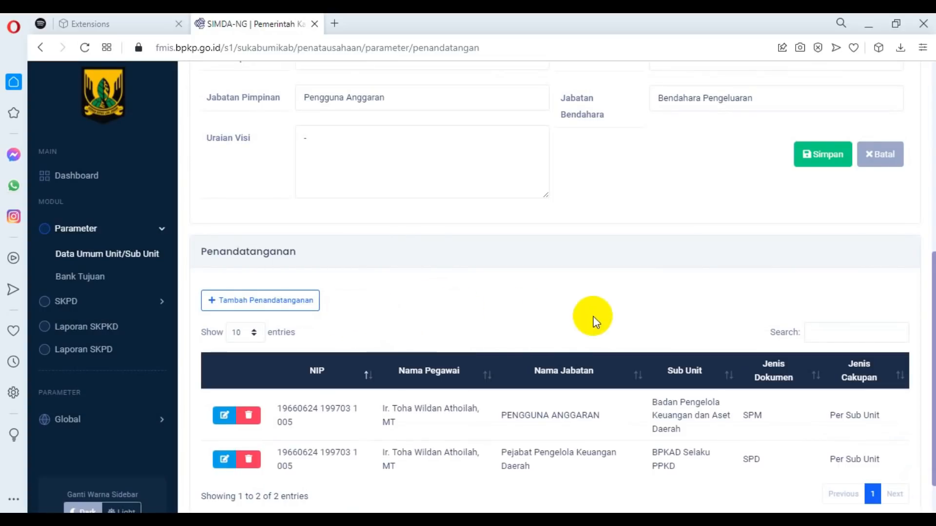
Add the Bendahara Pengeluaran's employee record as a signatory for SPP documents, choose the Data Jabatan, and save the entry.
scroll(576, 284, down, 1)
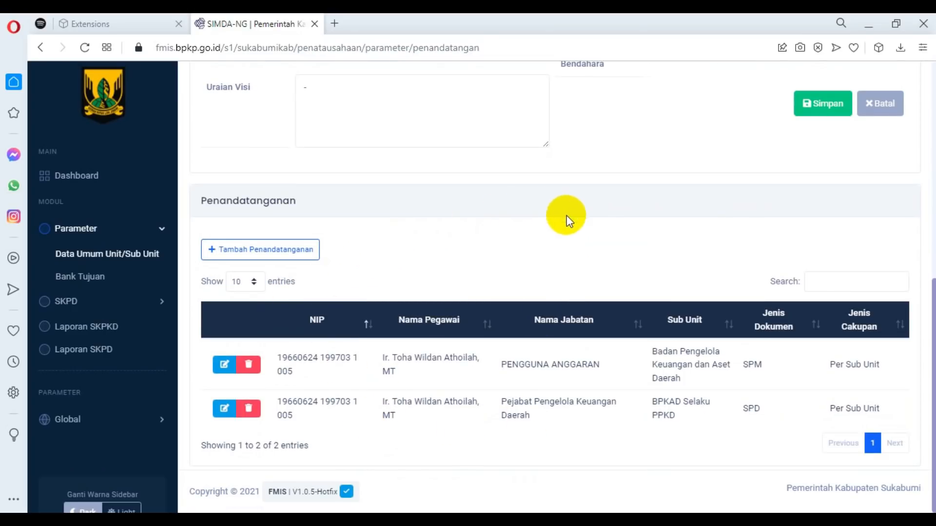
click(248, 250)
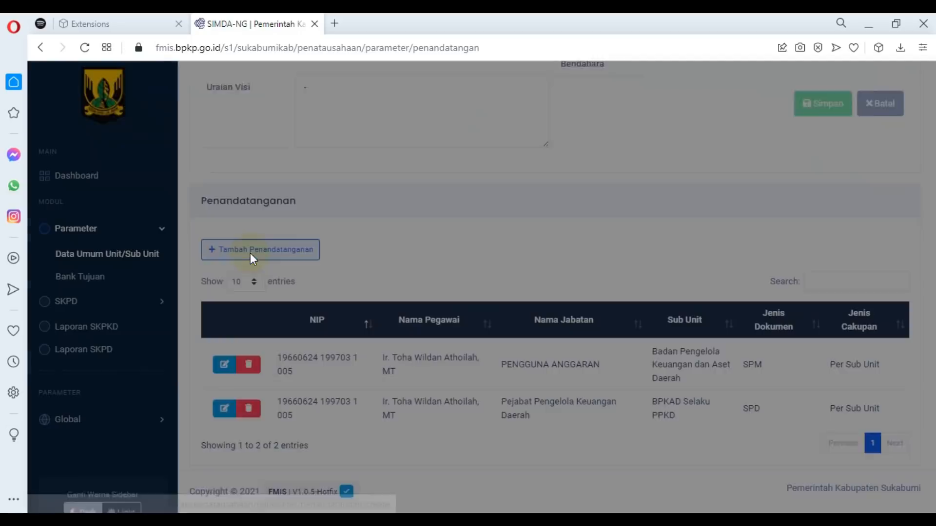
click(692, 190)
click(142, 236)
click(342, 383)
click(769, 451)
click(414, 310)
click(354, 384)
click(769, 454)
Start another signatory entry, choose the Kuasa BUD's employee record as Data Pegawai, and look through the Data Jabatan options.
click(248, 250)
click(685, 186)
click(143, 262)
click(395, 309)
scroll(487, 393, down, 2)
scroll(486, 393, up, 2)
scroll(486, 393, down, 2)
scroll(487, 392, up, 2)
Try entering Kuasa BUD as Nama Jabatan with SP2D ticked while leaving Data Jabatan unselected.
click(324, 347)
text(Kuasa BUD)
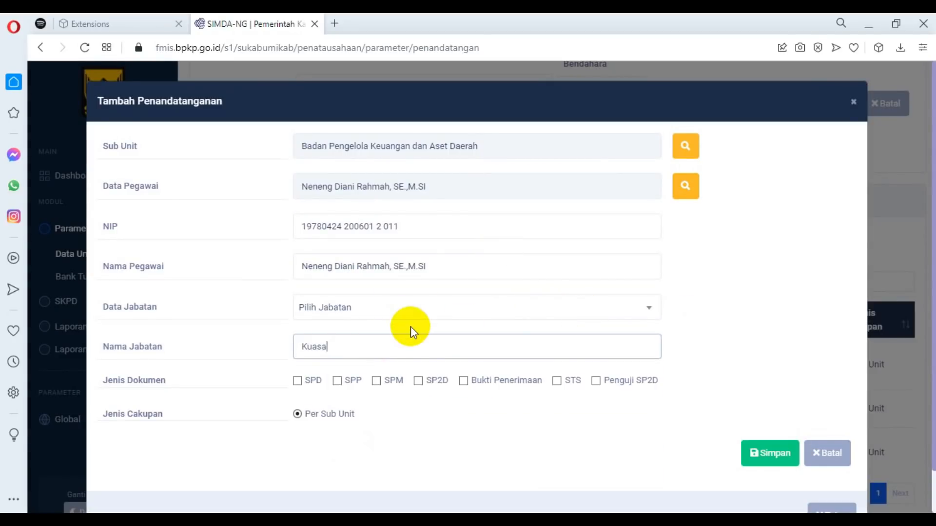
click(418, 382)
click(448, 312)
scroll(492, 404, down, 2)
scroll(517, 406, up, 2)
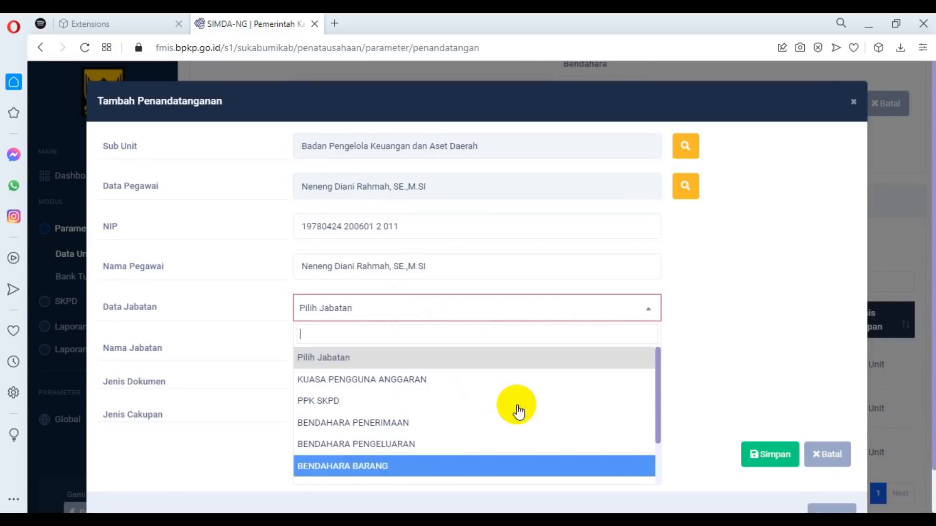
Change the signatory's Sub Unit and set Data Jabatan to KUASA PENGGUNA ANGGARAN.
click(684, 147)
click(128, 268)
click(585, 303)
scroll(488, 371, down, 2)
scroll(488, 380, up, 2)
click(482, 380)
Replace Nama Jabatan with Kuasa BUD, tick SP2D as Jenis Dokumen, and save the signatory.
drag(446, 354, 237, 352)
text(Kuasa BUD)
click(419, 384)
click(770, 454)
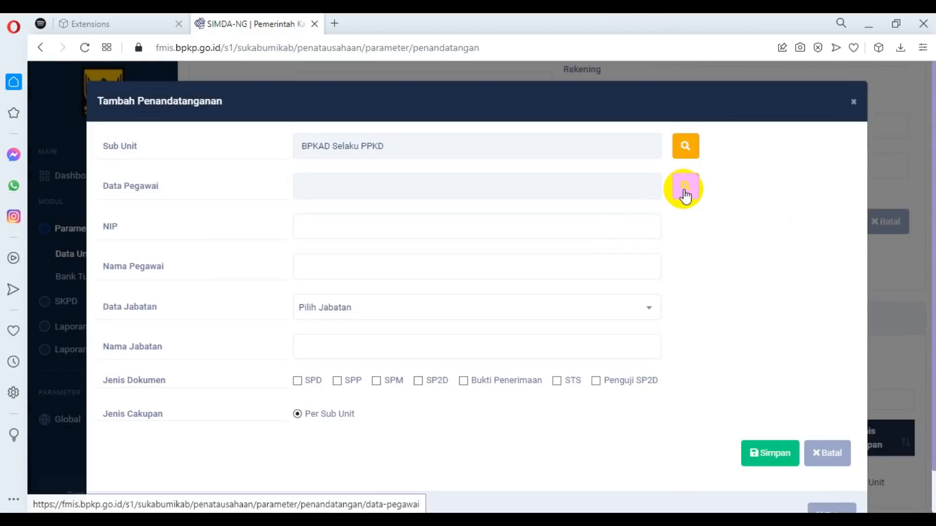
Choose the fourth listed employee for a new BPKAD Selaku PPKD signatory and set Data Jabatan to KUASA PENGGUNA ANGGARAN.
click(685, 191)
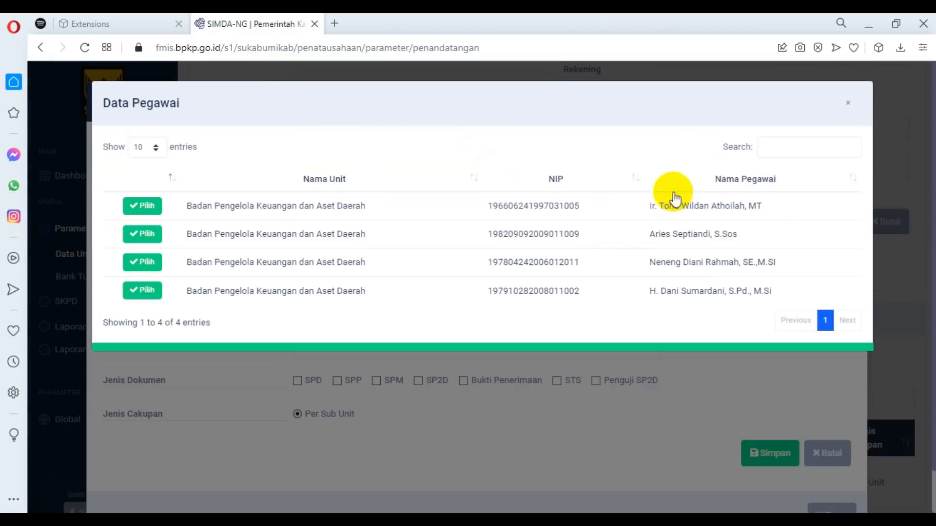
click(130, 290)
click(376, 309)
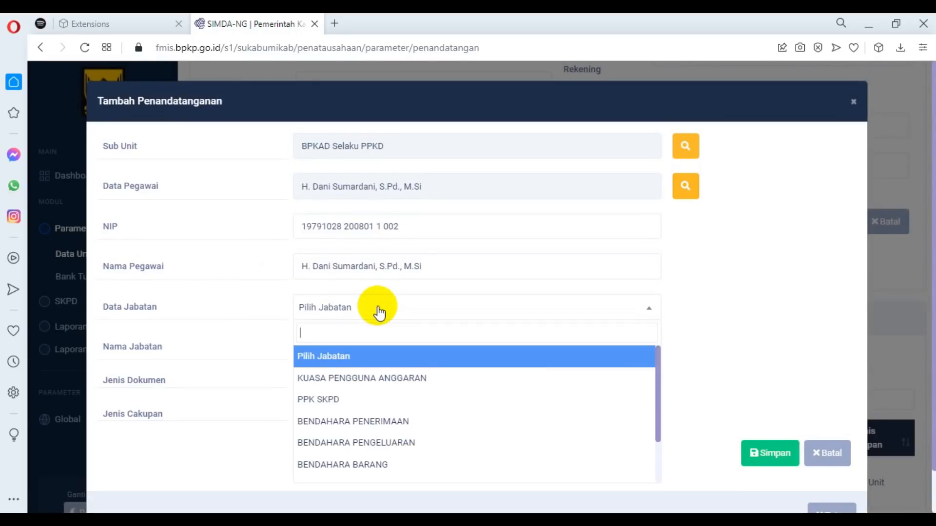
click(389, 383)
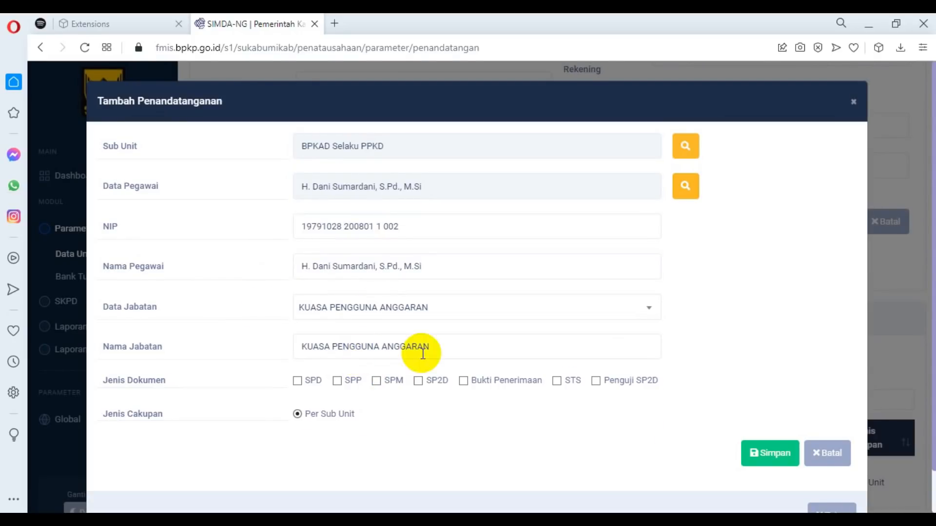
Enter Kuasa BUD as the new signatory's Nama Jabatan, tick SP2D as Jenis Dokumen, and save the signatory.
drag(436, 346, 250, 351)
text(K)
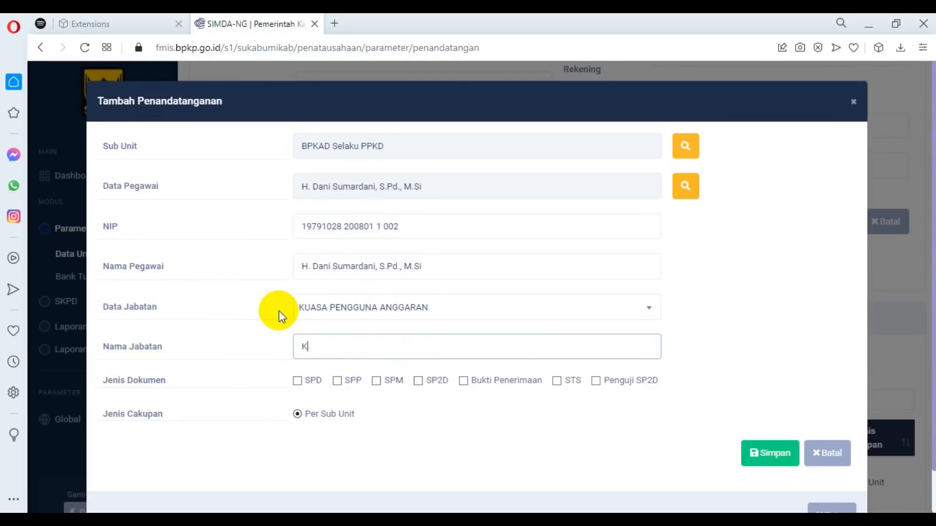
text(uasa BUD)
click(417, 381)
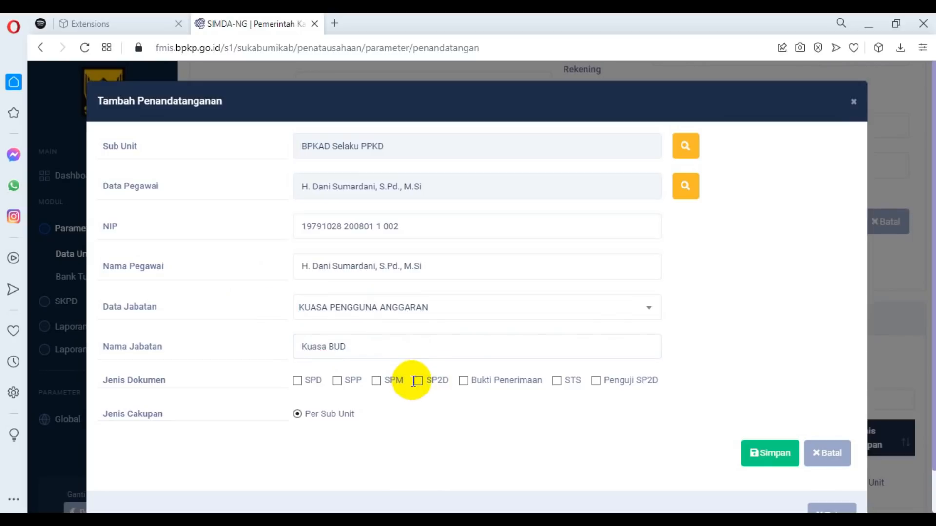
click(769, 454)
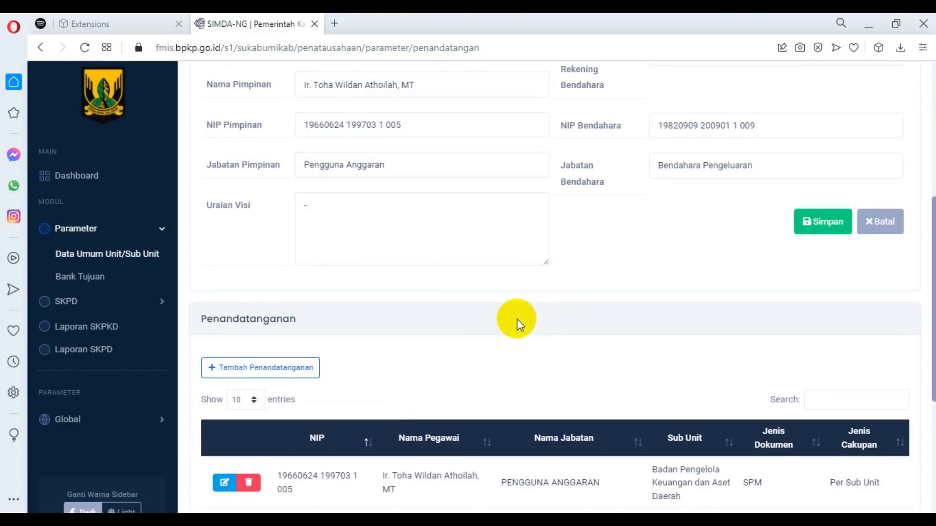
Review the signatory list and Data Sub Unit form, and save the sub unit's general data.
scroll(517, 320, down, 4)
scroll(505, 353, up, 2)
scroll(507, 358, up, 8)
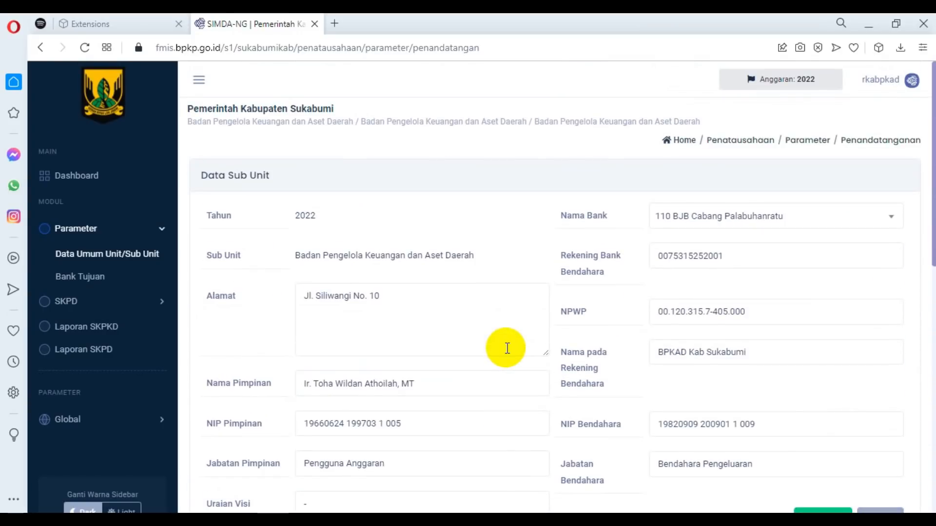
scroll(507, 348, down, 4)
click(822, 316)
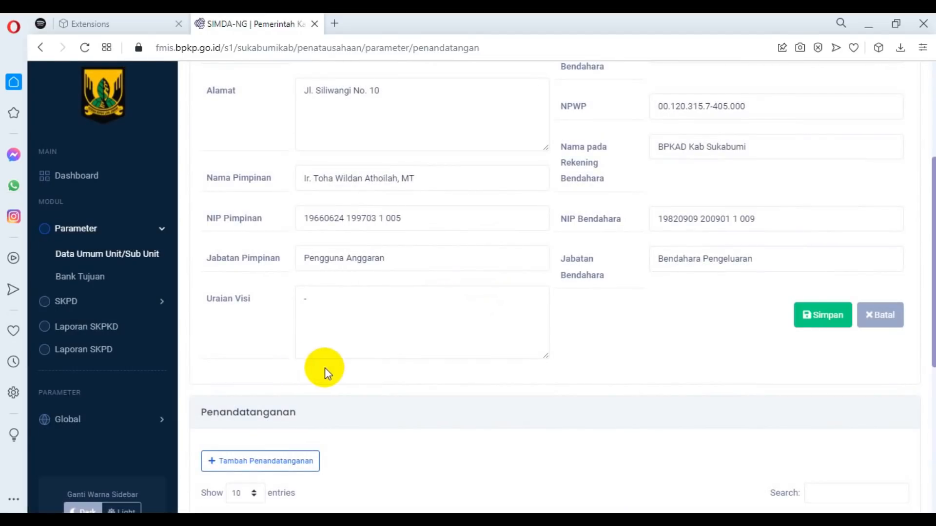
Open the Tagihan page for Tata Usaha under SKPD.
scroll(292, 361, up, 1)
scroll(263, 351, up, 2)
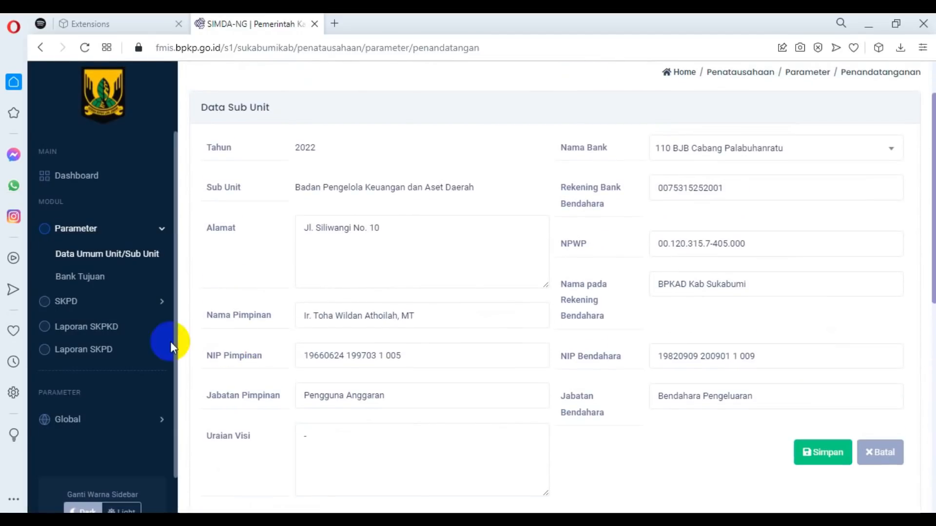
click(161, 237)
click(161, 259)
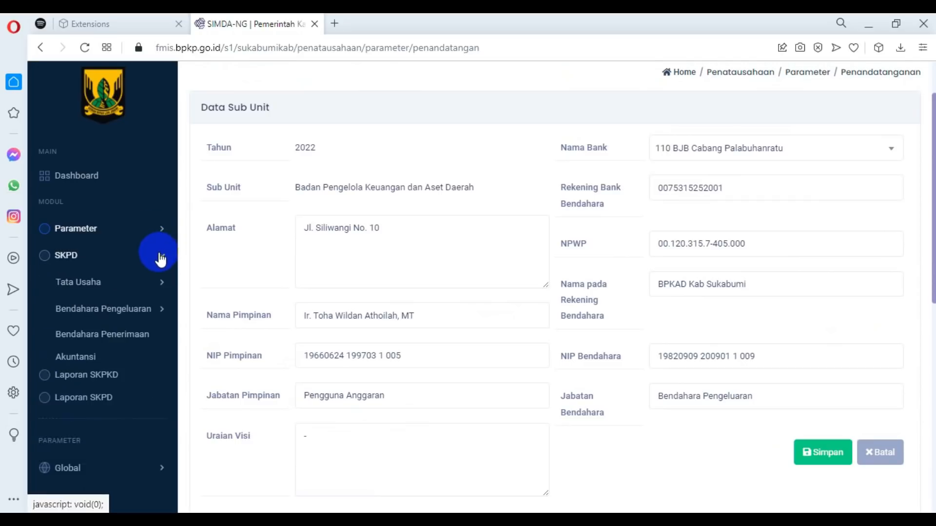
click(143, 308)
click(144, 308)
click(149, 282)
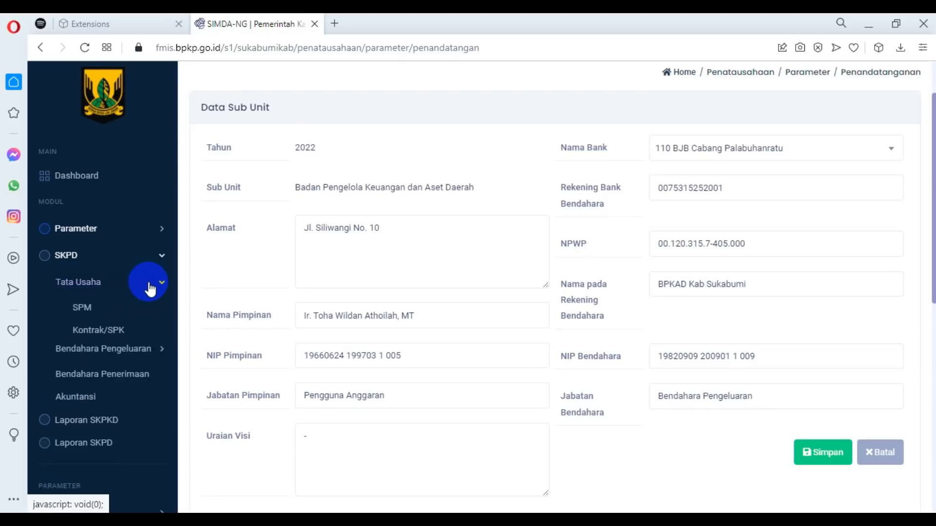
click(86, 312)
click(89, 354)
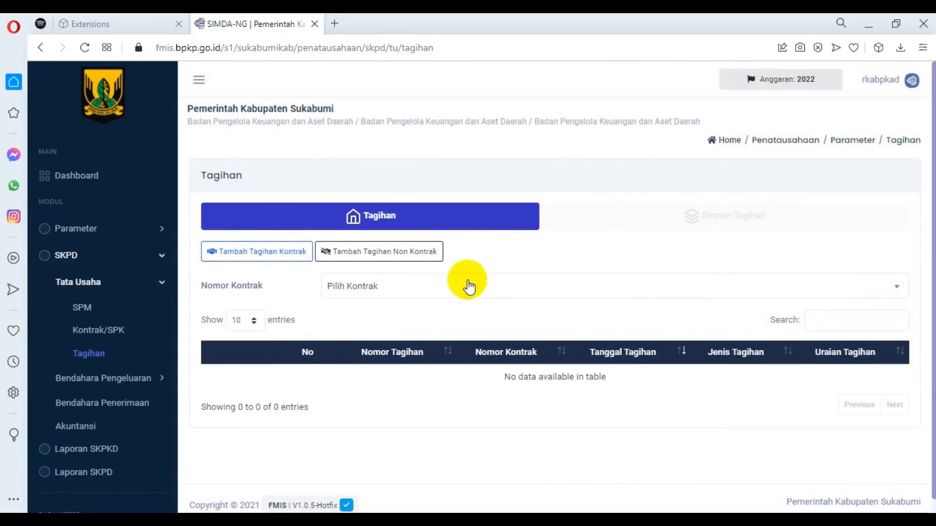
Start a non-contract bill with Belanja Gaji as Jenis Belanja and Belanja Operasional as Jenis Tagihan.
click(404, 258)
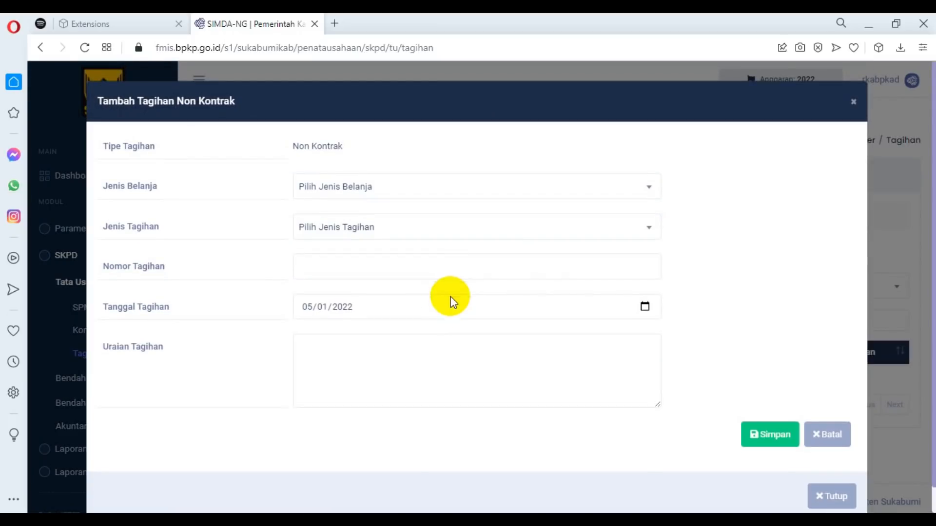
click(454, 190)
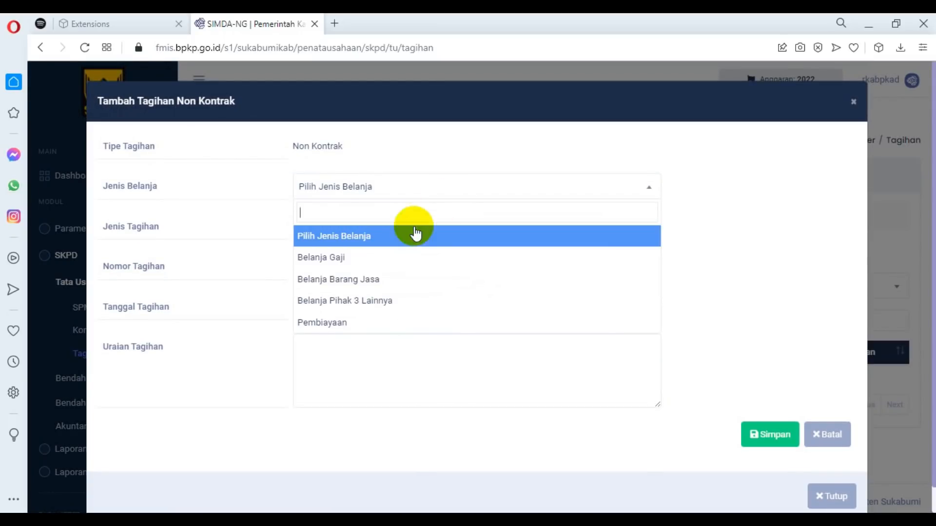
click(365, 258)
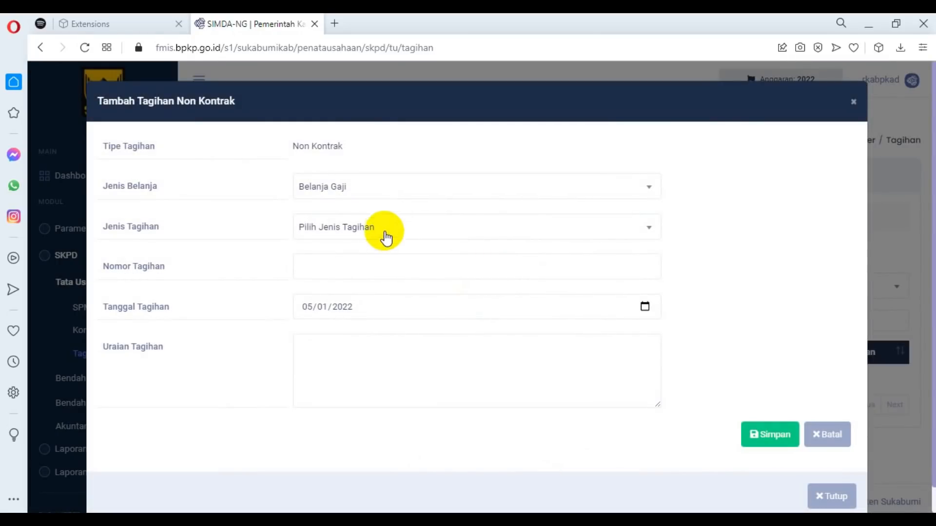
click(385, 238)
click(344, 299)
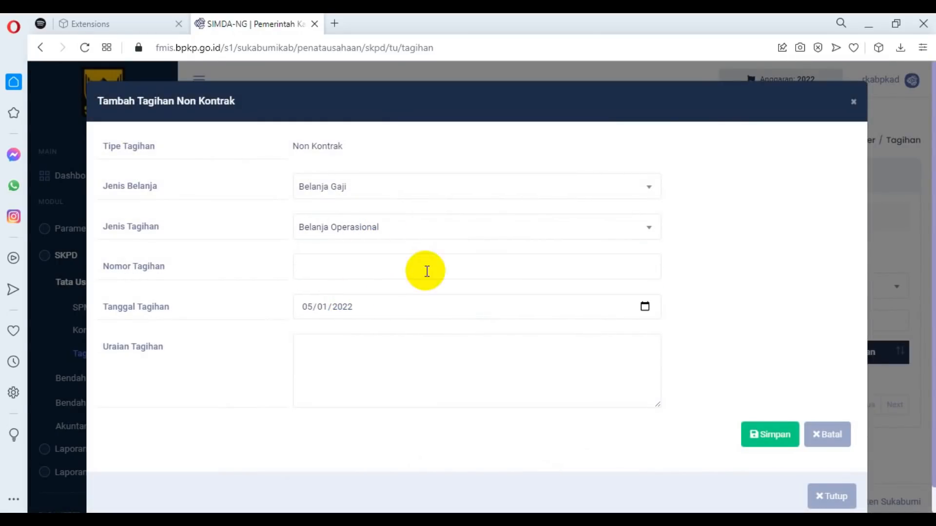
Copy 0001/5-02.0-00.0-00.01.0/Gaji/2022 from the Notepad notes into the bill's Nomor Tagihan.
click(368, 269)
click(477, 520)
click(527, 471)
drag(97, 386, 291, 419)
key(ctrl+c)
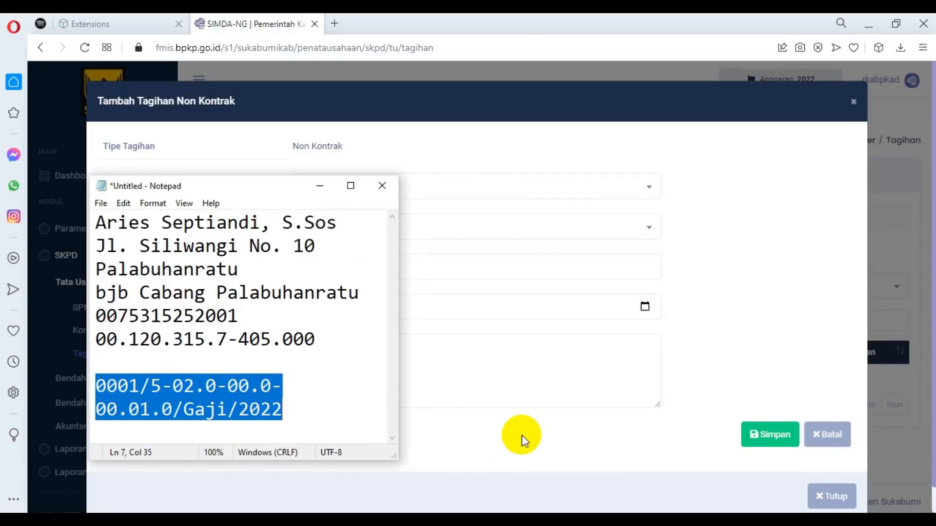
click(518, 431)
click(456, 376)
click(351, 258)
key(ctrl+v)
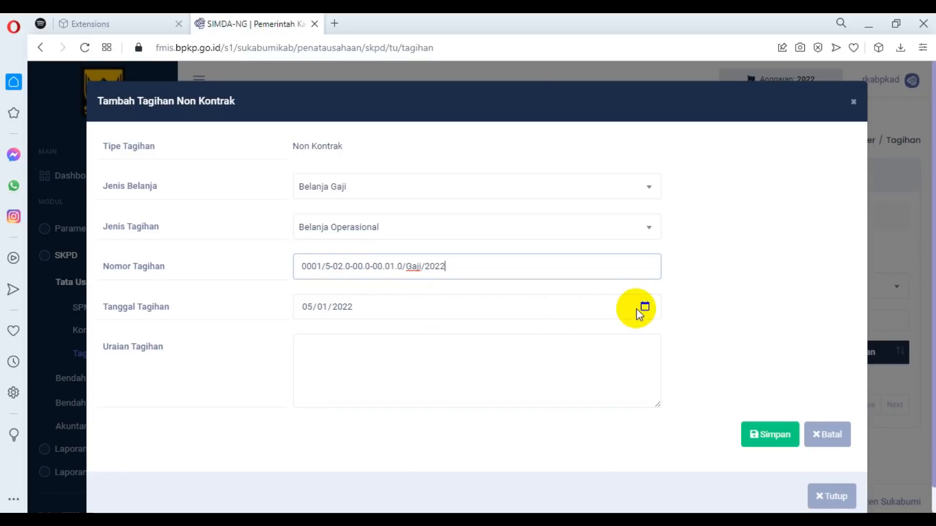
Describe the bill as Pembayaran Gaji BPKD Bulan Januari Tahun 2022 and save it.
click(362, 384)
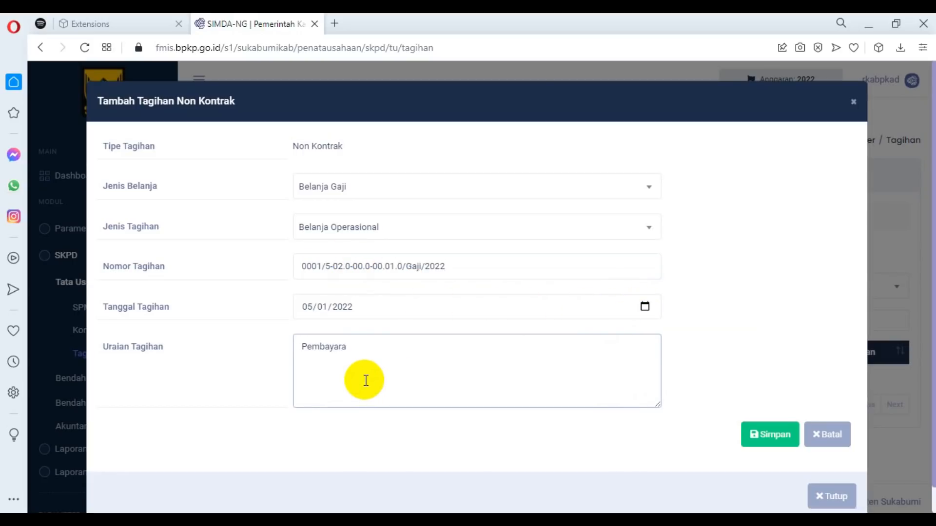
text(Pembayaran Gaji BPKD Bula)
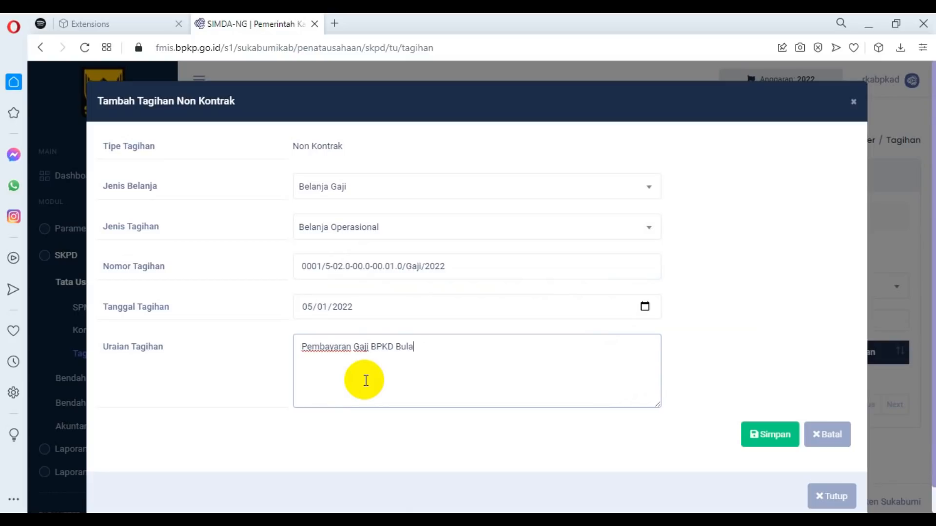
text(n Januari Tahun  2022)
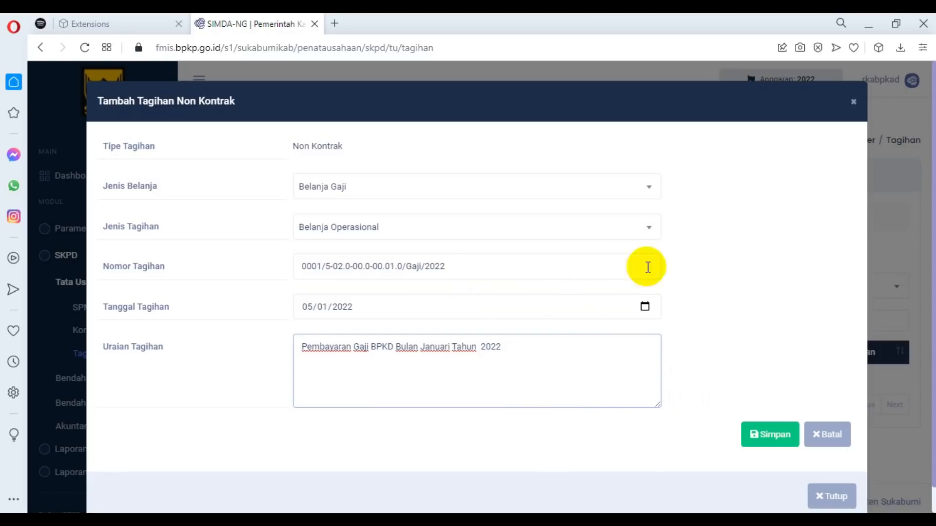
click(768, 435)
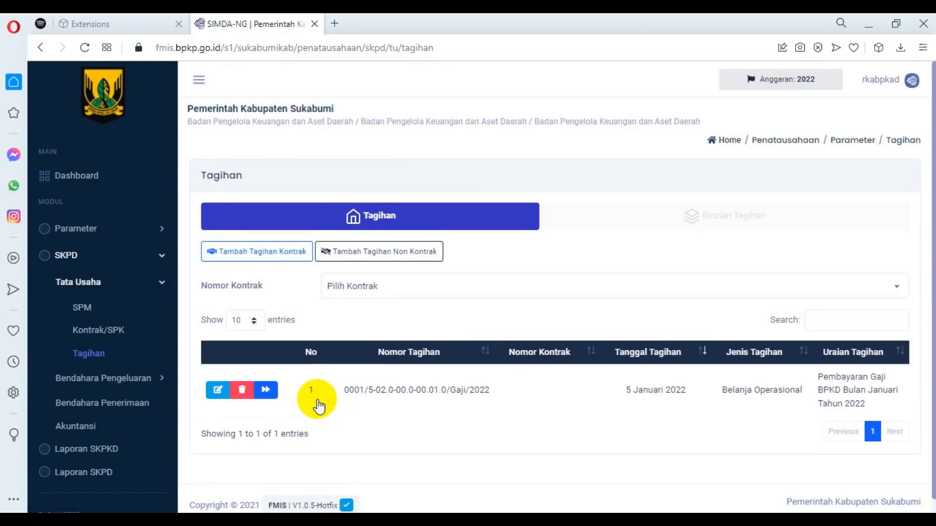
Add a detail to the salary bill for Belanja Gaji Pokok PNS under Penyediaan Gaji dan Tunjangan ASN, with Nomor SPD 00001/5-02.0-00.0-00.1.0/SPD/2022.
click(267, 390)
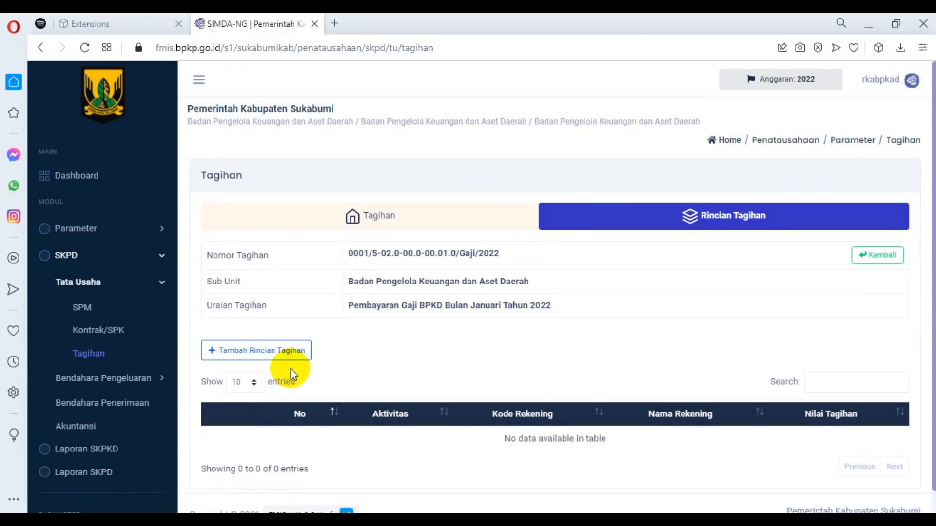
scroll(307, 278, down, 1)
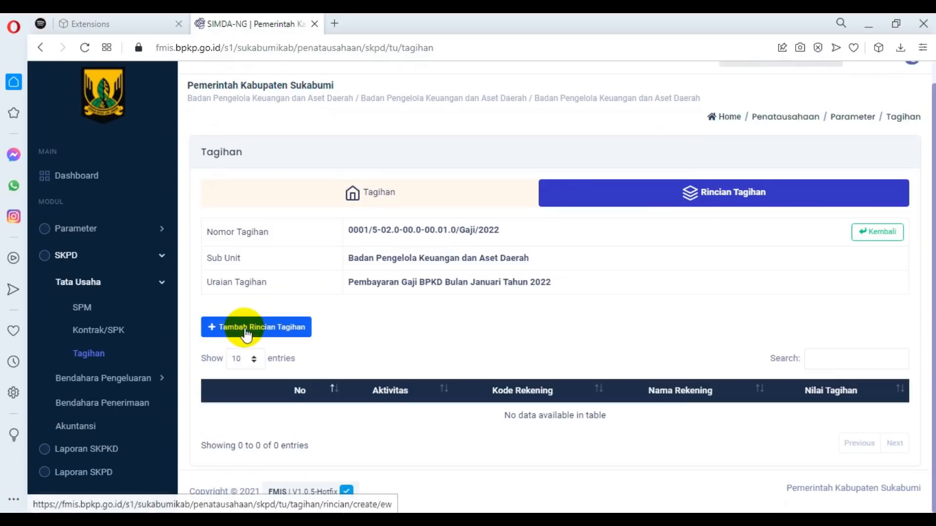
click(246, 335)
click(464, 156)
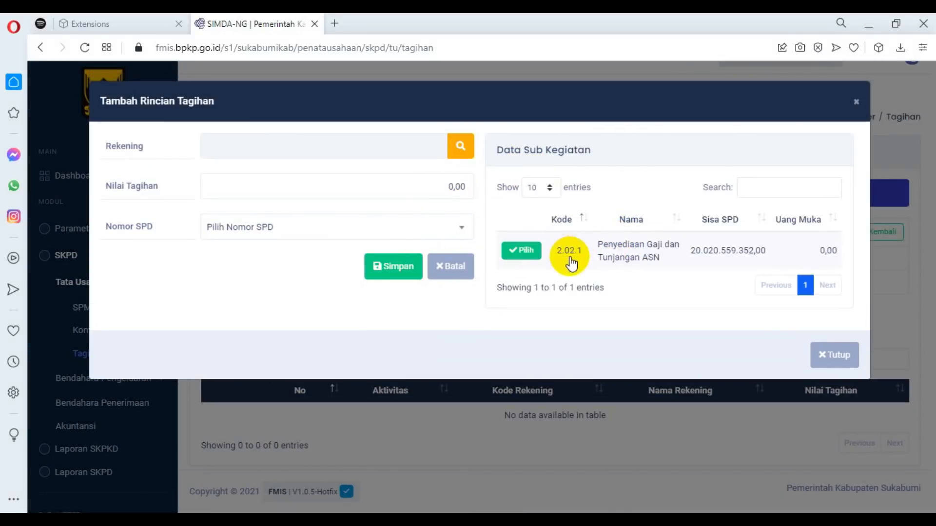
click(529, 251)
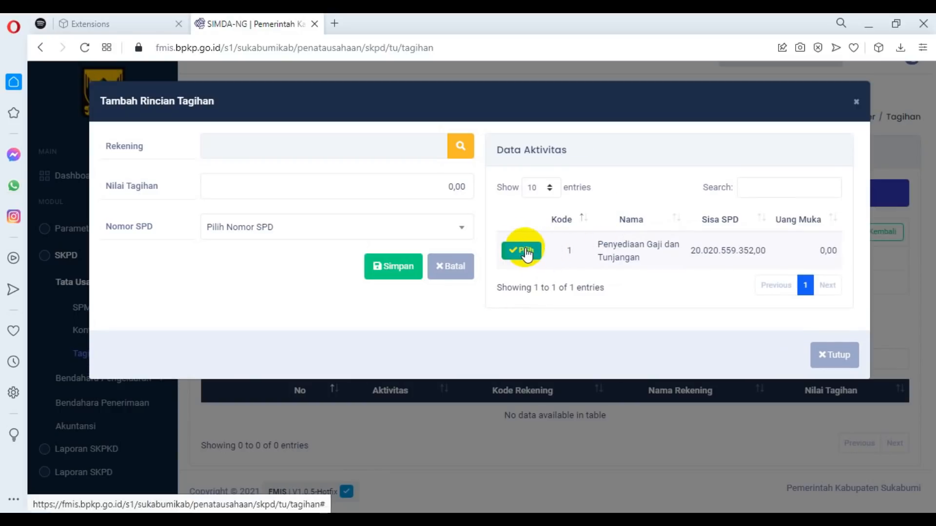
click(521, 253)
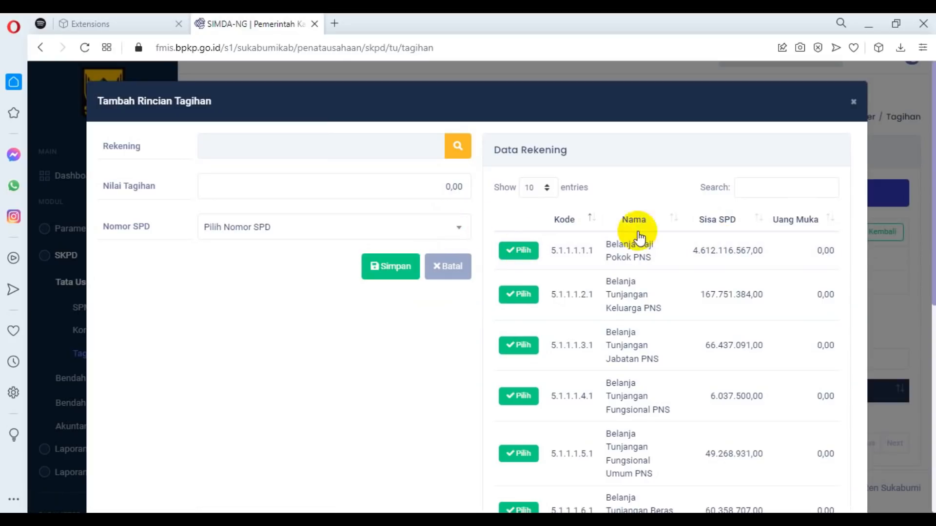
click(518, 250)
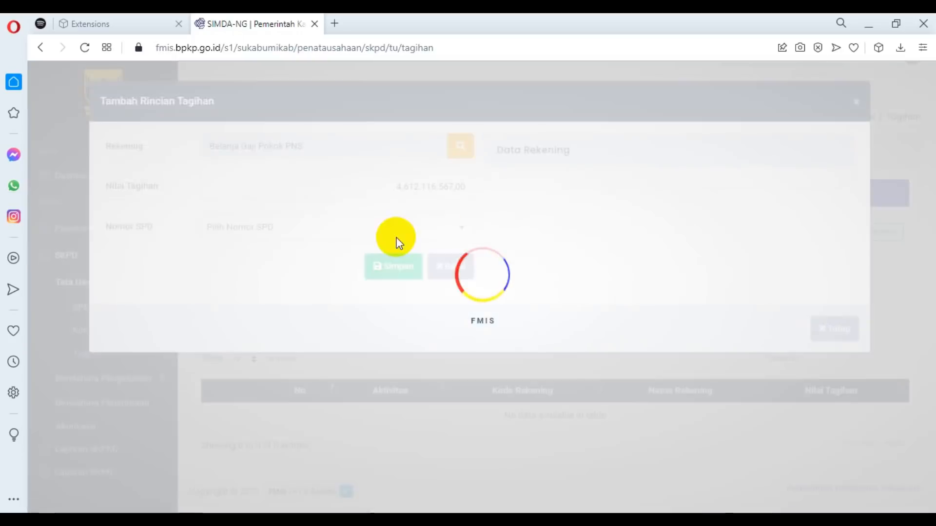
click(373, 225)
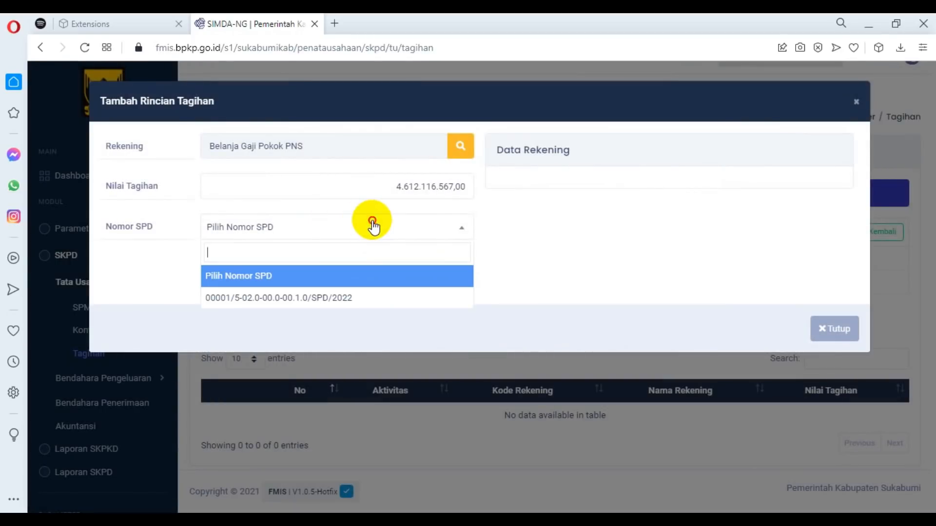
click(328, 298)
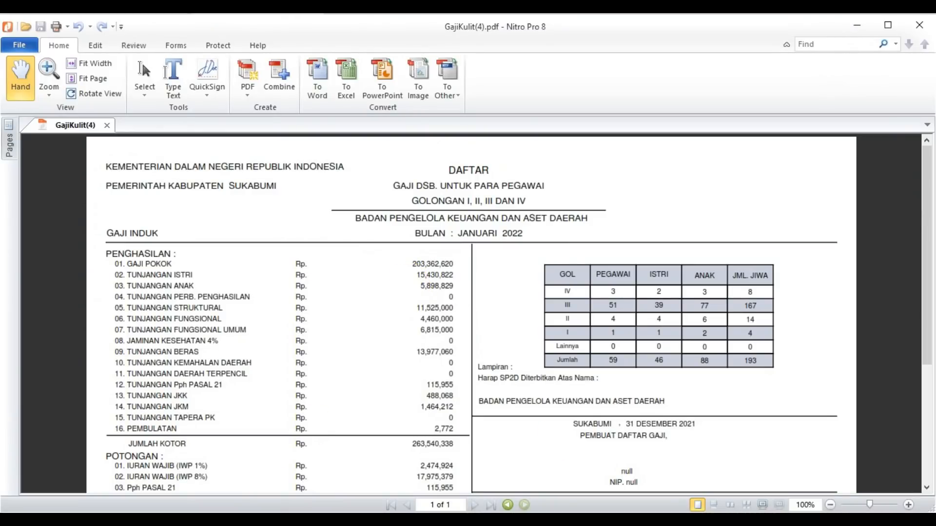
Set the detail's Nilai Tagihan to 203.362.620,00 from the GajiKulit(4).pdf Gaji Pokok figure, recheck it against the PDF, and save the detail.
mouse_move(135, 521)
click(135, 474)
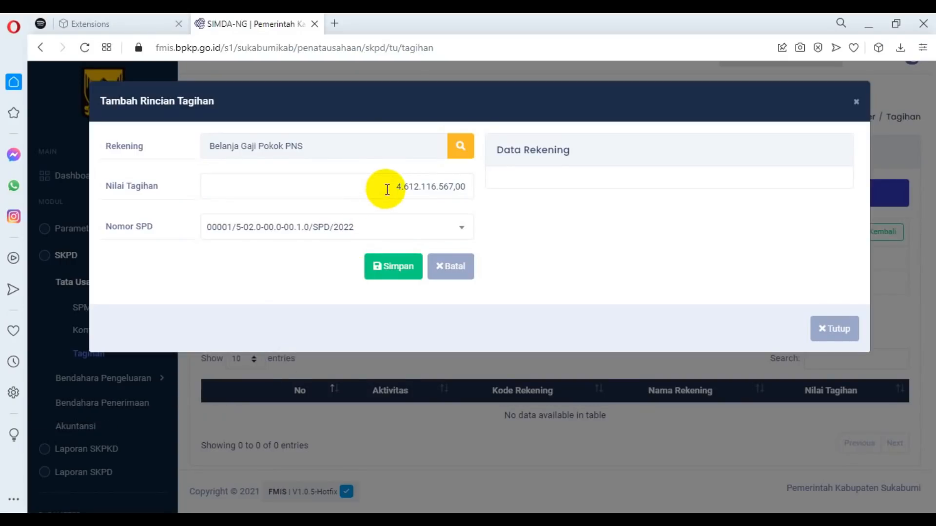
drag(387, 190, 522, 190)
text(203.36)
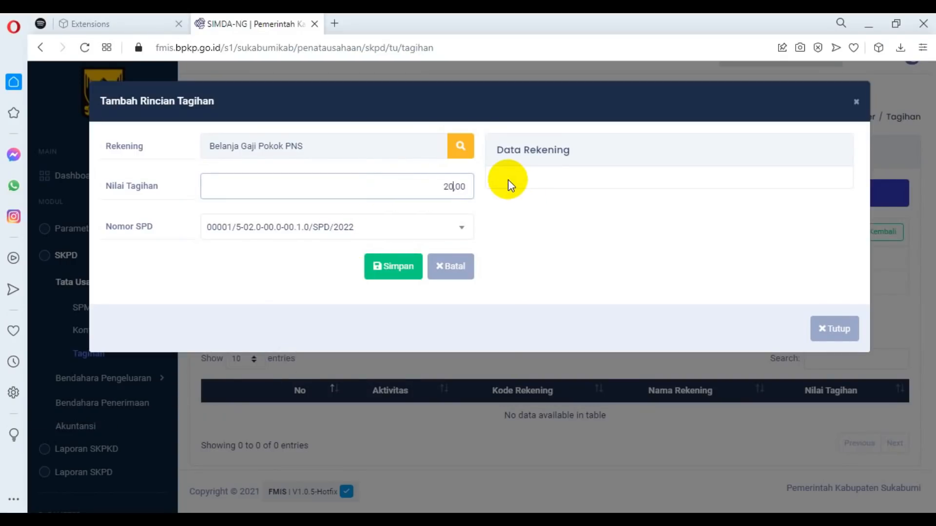
text(2.620)
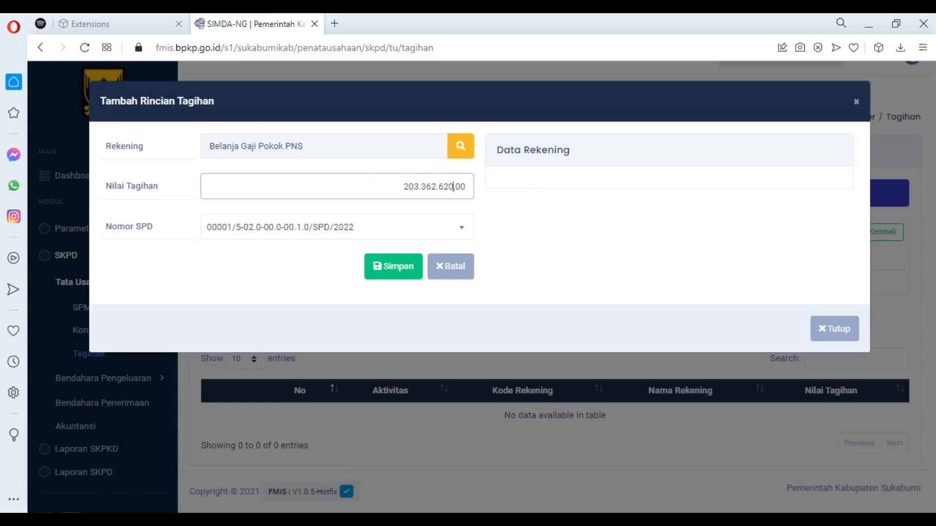
key(alt+Tab)
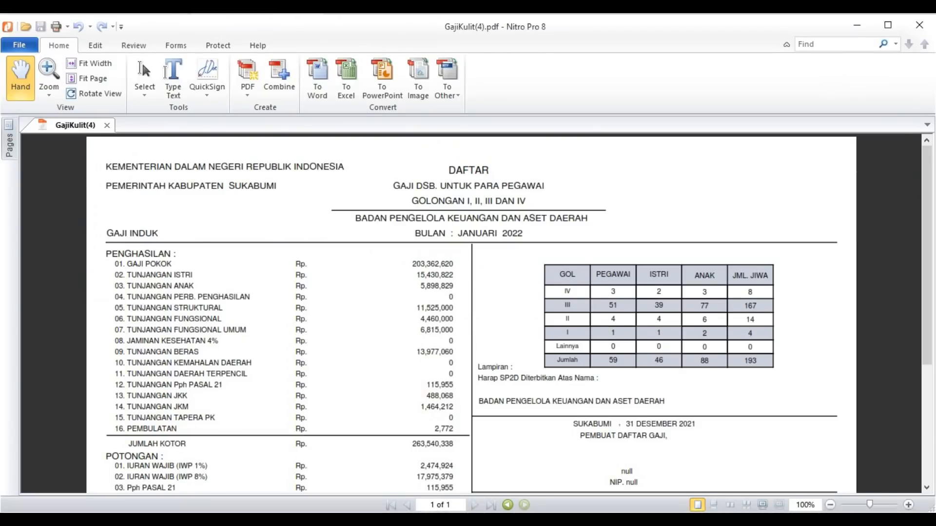
key(alt+Tab)
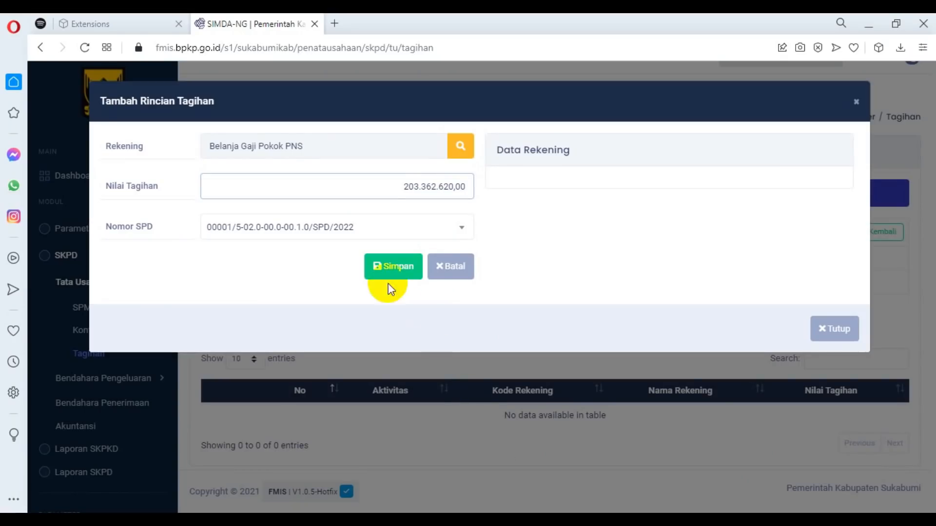
click(390, 269)
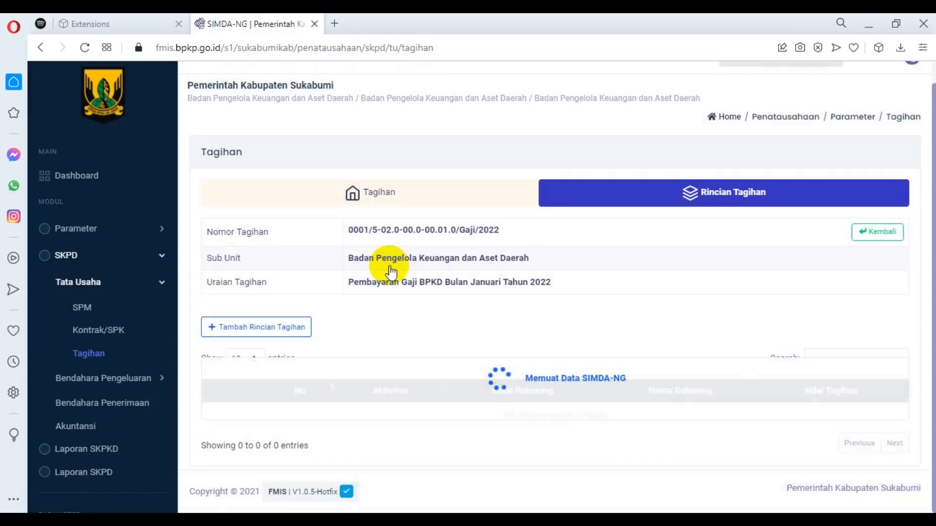
Add and save a bill detail for Belanja Tunjangan Keluarga PNS of 21.329.651,00 with Nomor SPD 00001/5-02.0-00.0-00.1.0/SPD/2022.
click(269, 329)
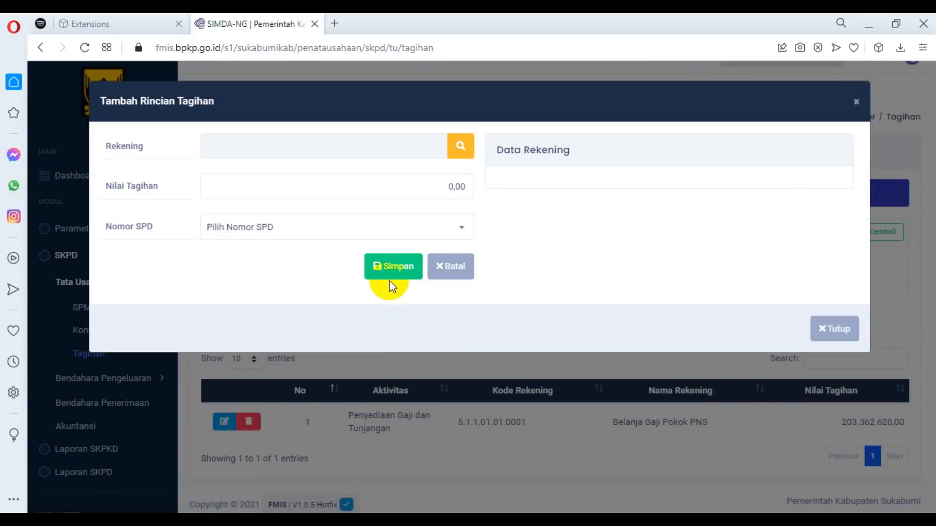
click(460, 146)
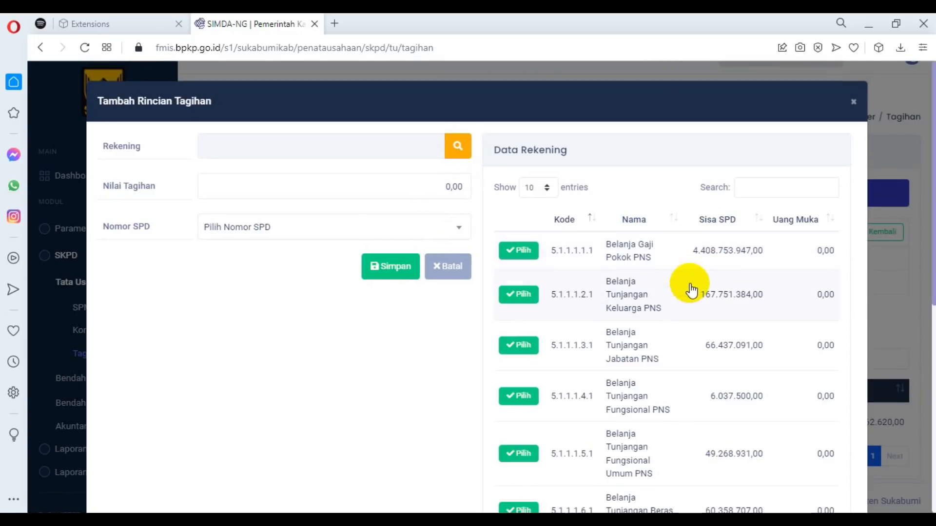
click(518, 294)
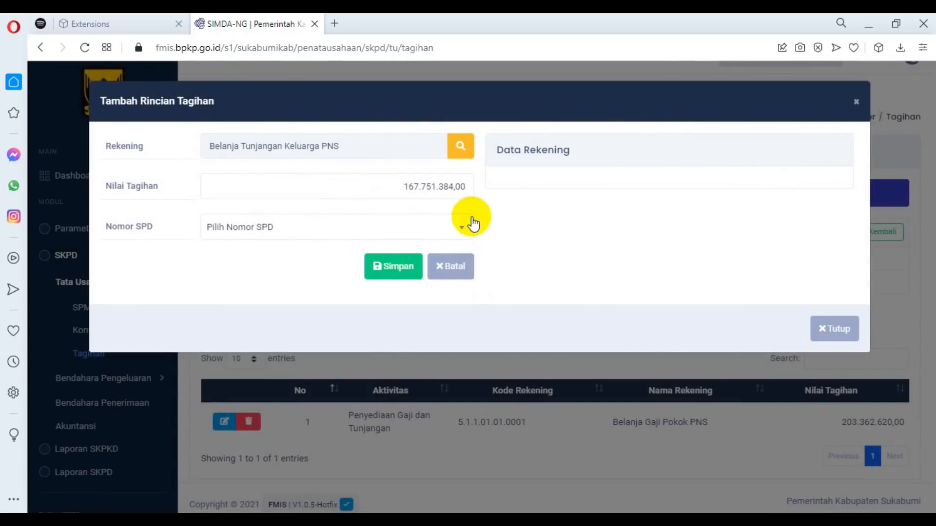
click(458, 229)
click(330, 297)
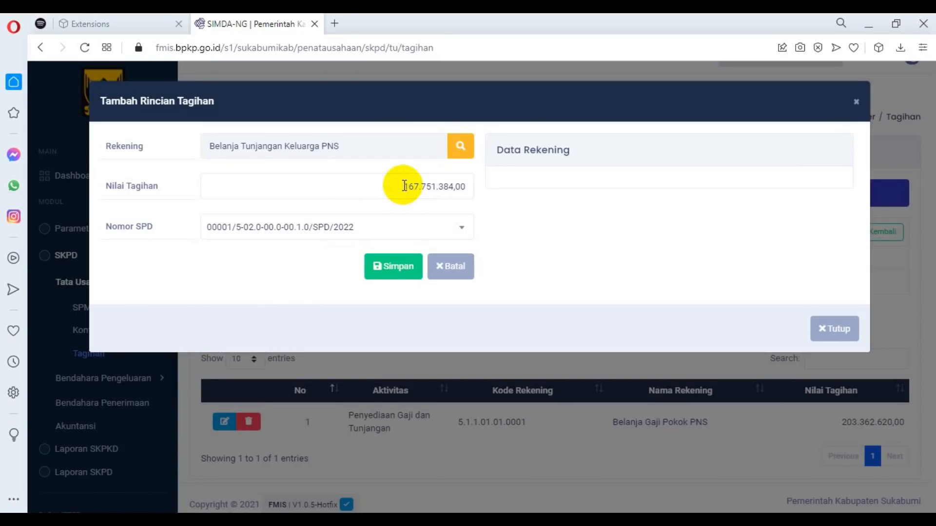
drag(403, 187, 481, 190)
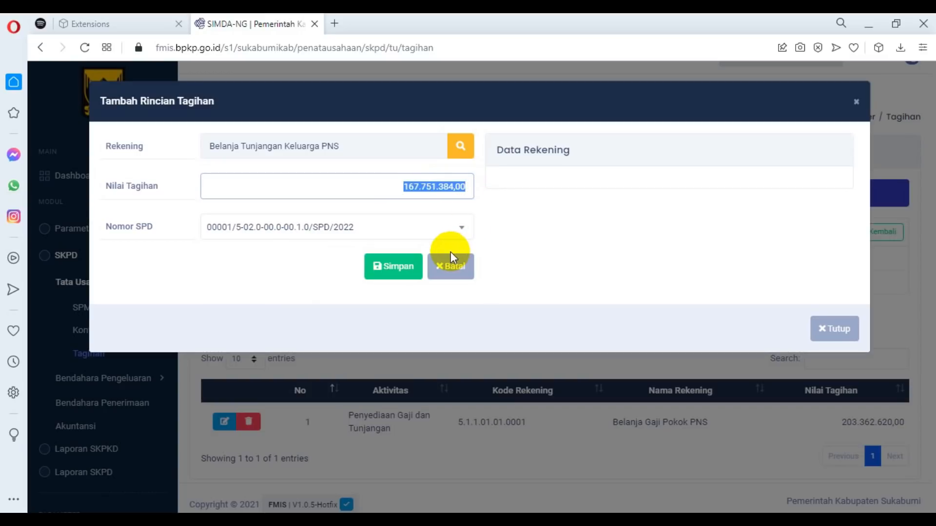
text(21.329.651,00)
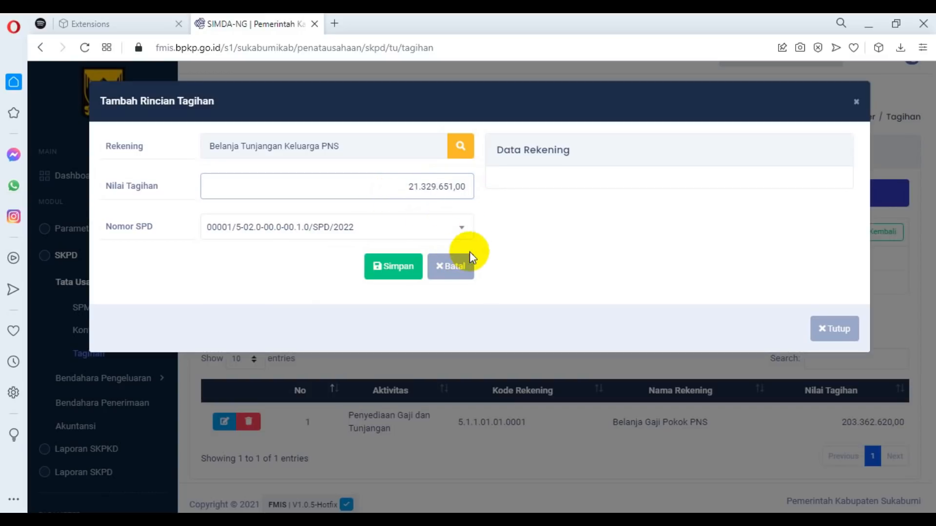
click(388, 271)
Add bill details for Belanja Tunjangan Jabatan PNS of 11.525.000,00, Tunjangan Fungsional PNS of 4.460.000,00 and Tunjangan Fungsional Umum PNS of 6.815.000,00.
click(258, 327)
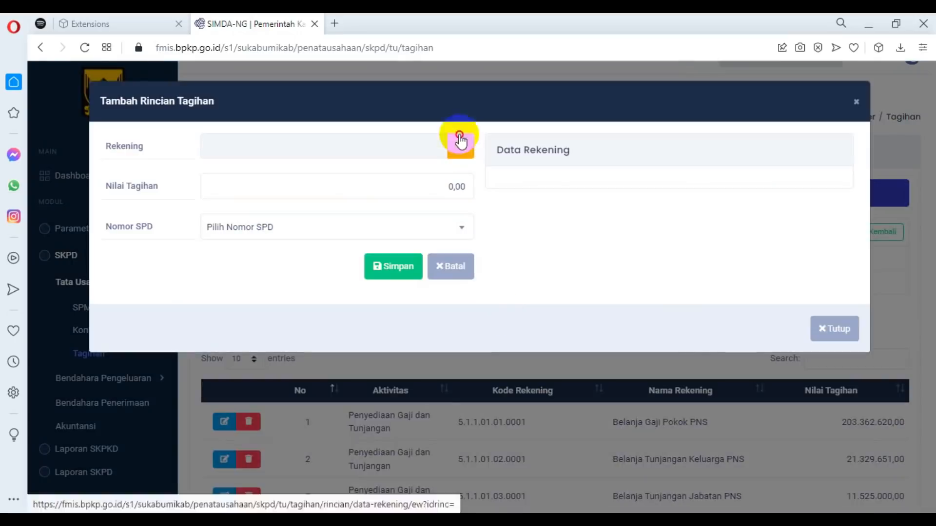
click(460, 146)
scroll(653, 176, down, 3)
click(519, 258)
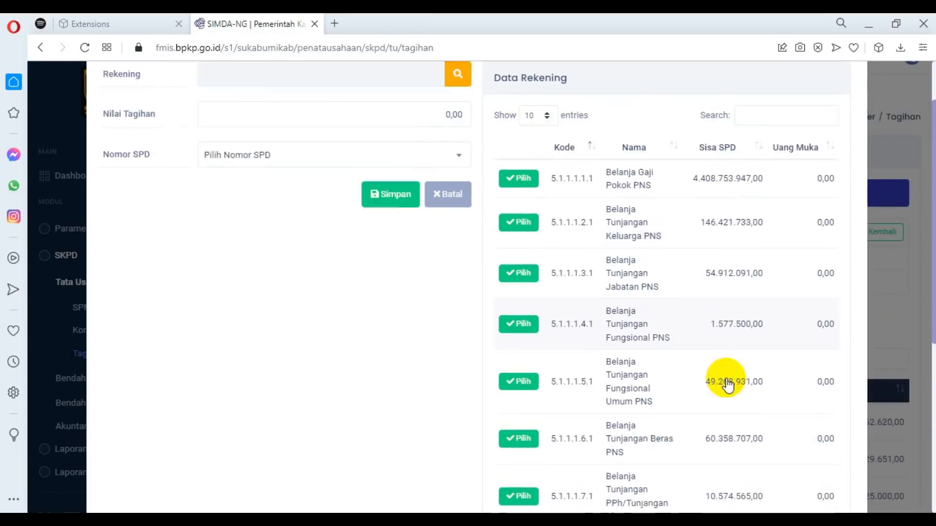
Add bill details for Belanja Tunjangan Beras PNS of 13.977.060,00 and Belanja Tunjangan PPh/Tunjangan Khusus PNS of 115.955,00 from the salary PDF.
scroll(720, 382, down, 3)
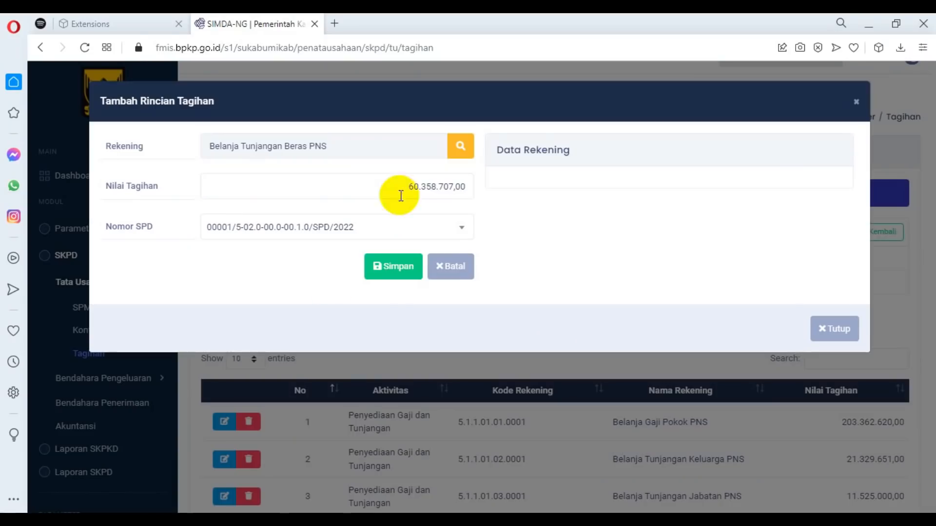
text(13977060)
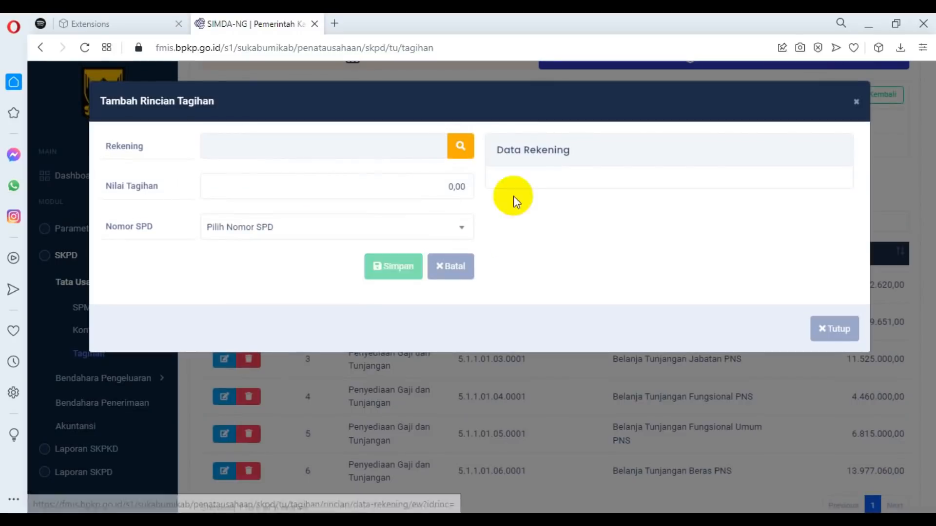
click(519, 362)
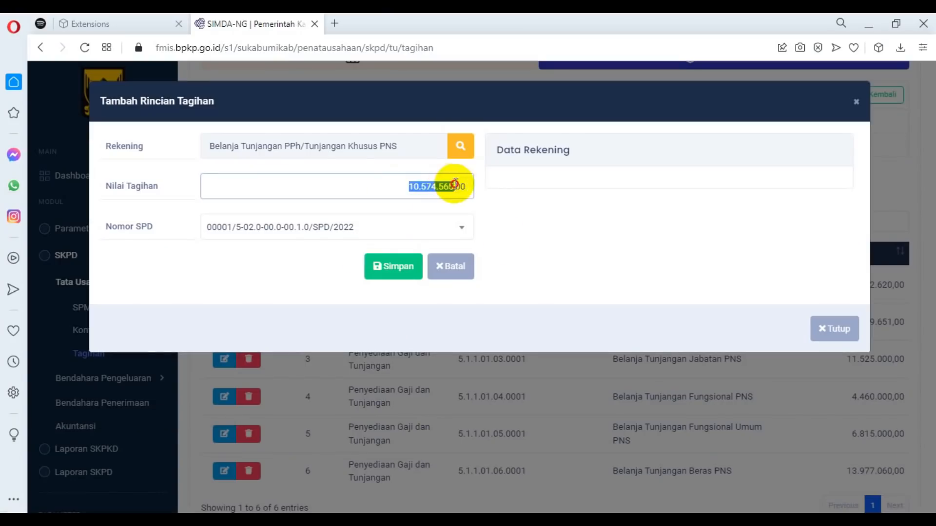
text(115955)
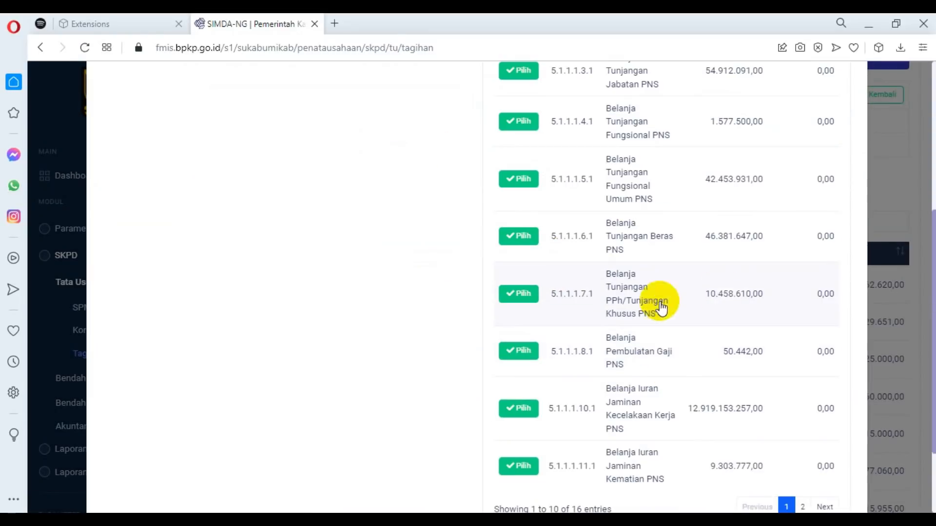
Add bill details for Belanja Pembulatan Gaji PNS of 2.772,00 and Belanja Iuran Jaminan Kecelakaan Kerja PNS of 488.068,00.
click(518, 349)
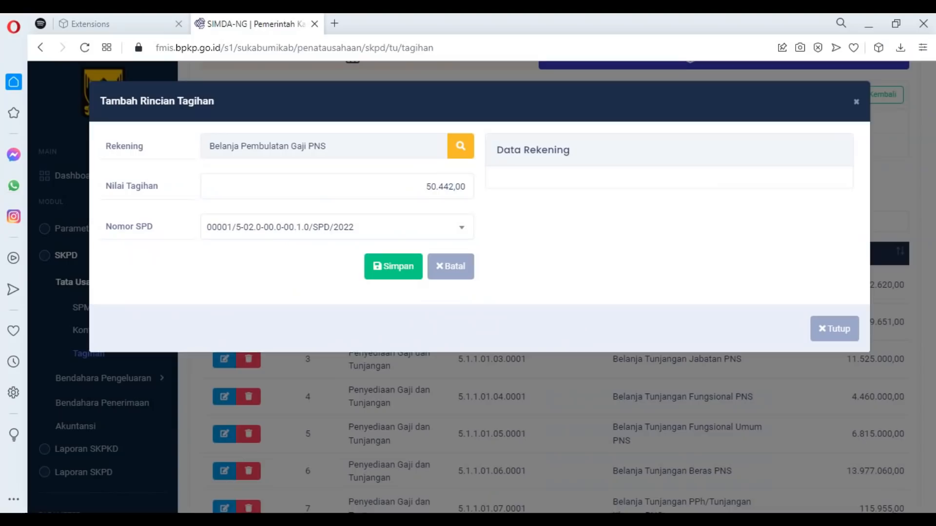
click(448, 187)
text(2772)
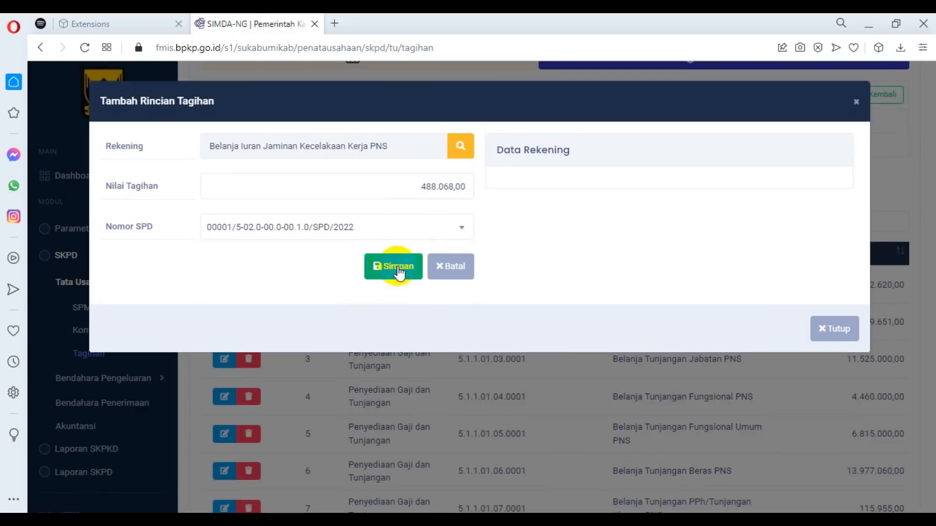
click(391, 267)
Add and save a bill detail for Belanja Iuran Jaminan Kematian PNS of 1.464.212,00 with Nomor SPD 00001/5-02.0-00.0-00.1.0/SPD/2022.
click(292, 194)
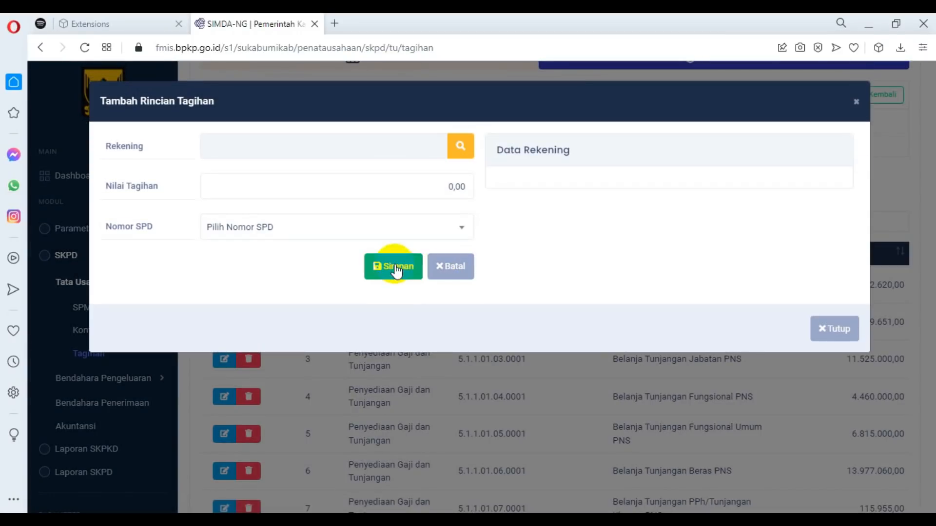
click(458, 146)
scroll(575, 288, down, 7)
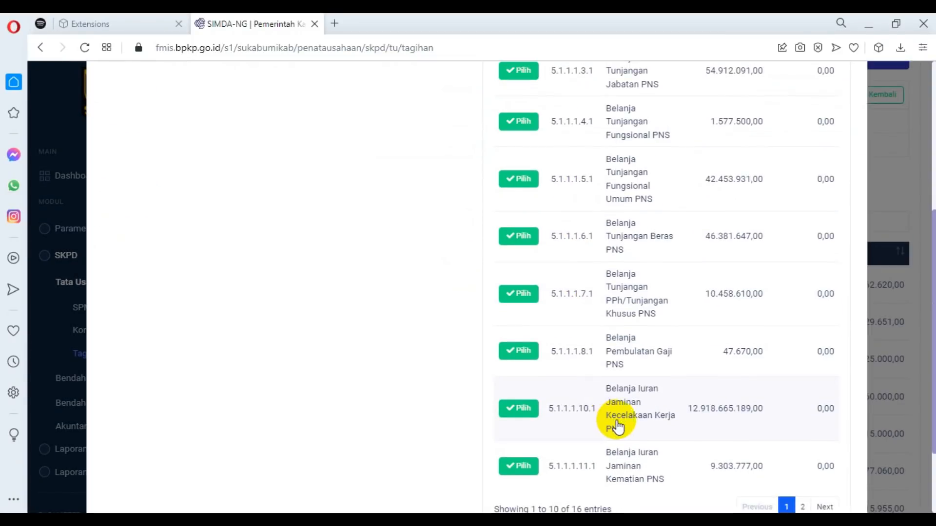
click(518, 364)
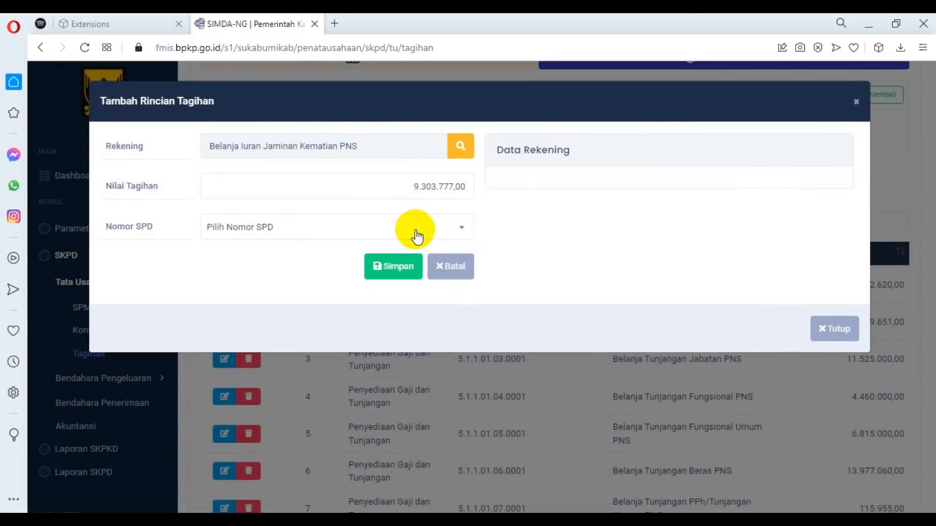
click(416, 238)
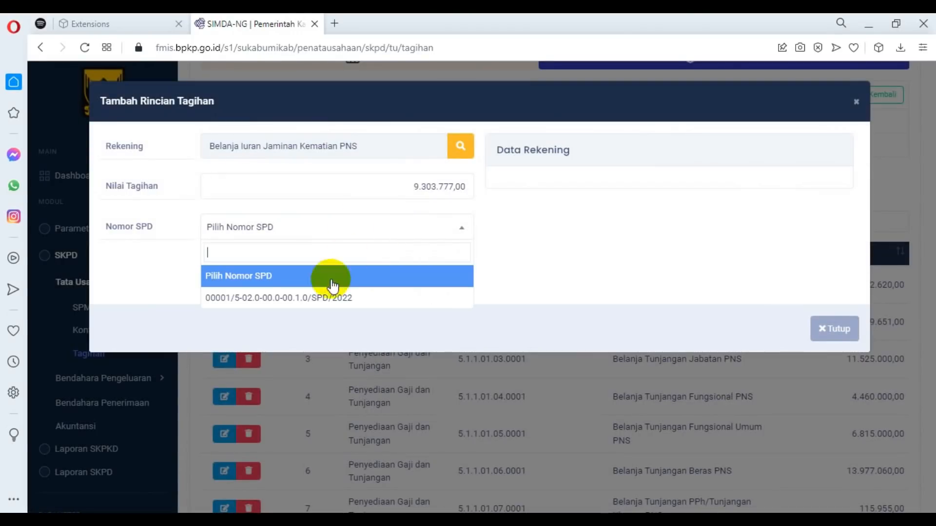
click(321, 298)
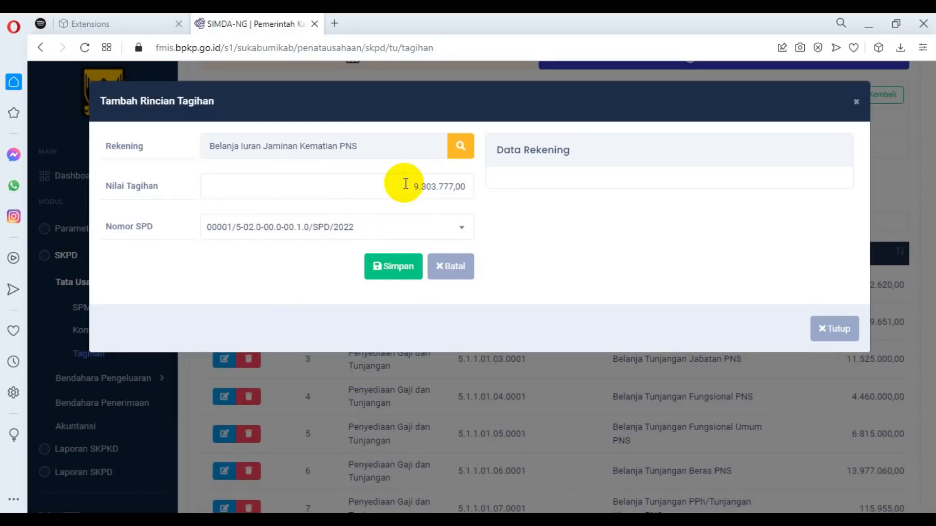
drag(414, 187, 454, 187)
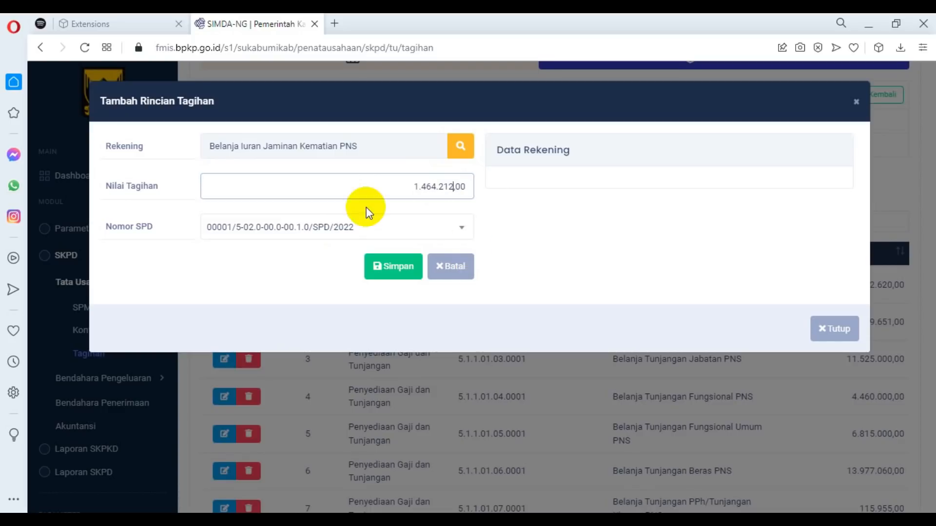
click(409, 268)
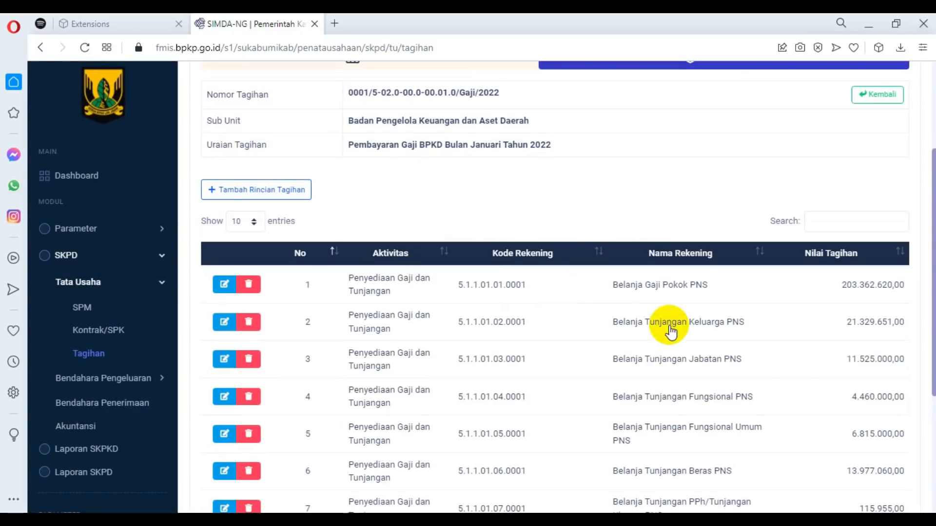
Review the account names and Nilai Tagihan of all the details saved in the salary bill.
scroll(800, 376, down, 6)
scroll(802, 371, up, 5)
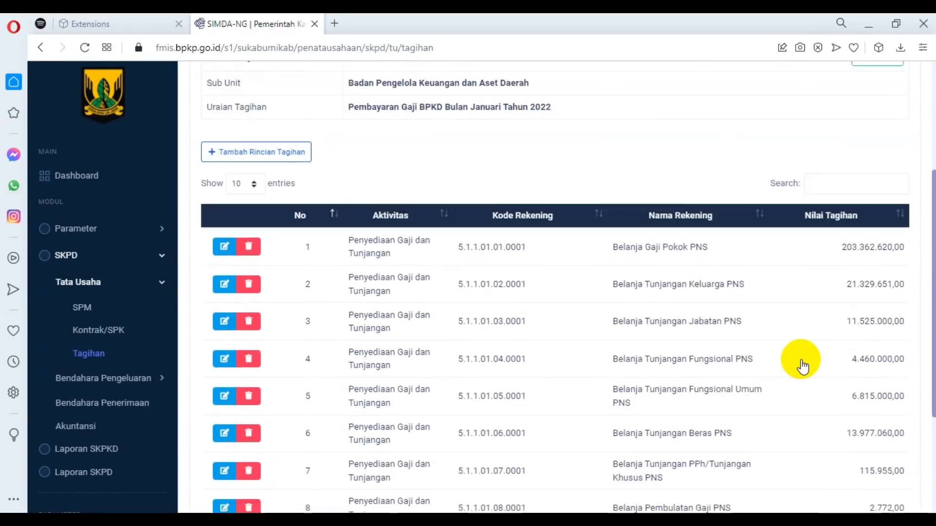
scroll(804, 375, down, 3)
scroll(805, 378, down, 3)
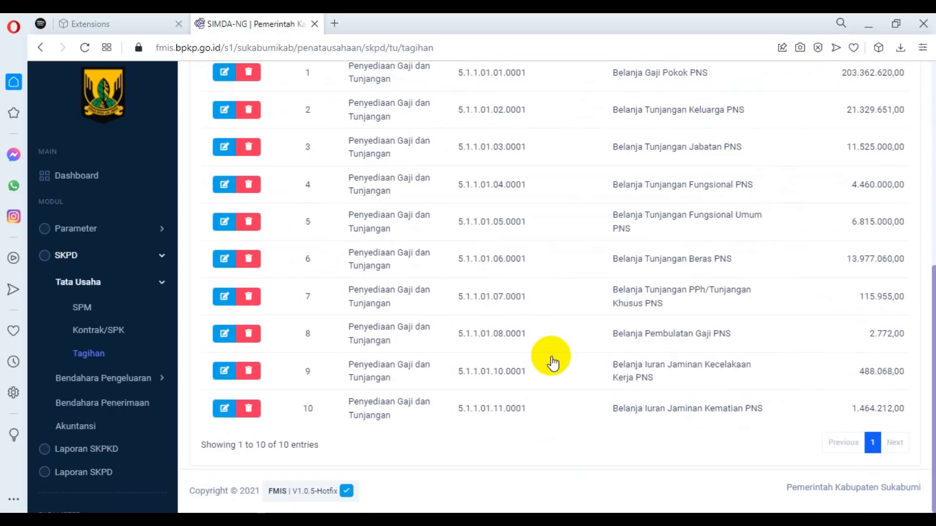
scroll(552, 363, up, 3)
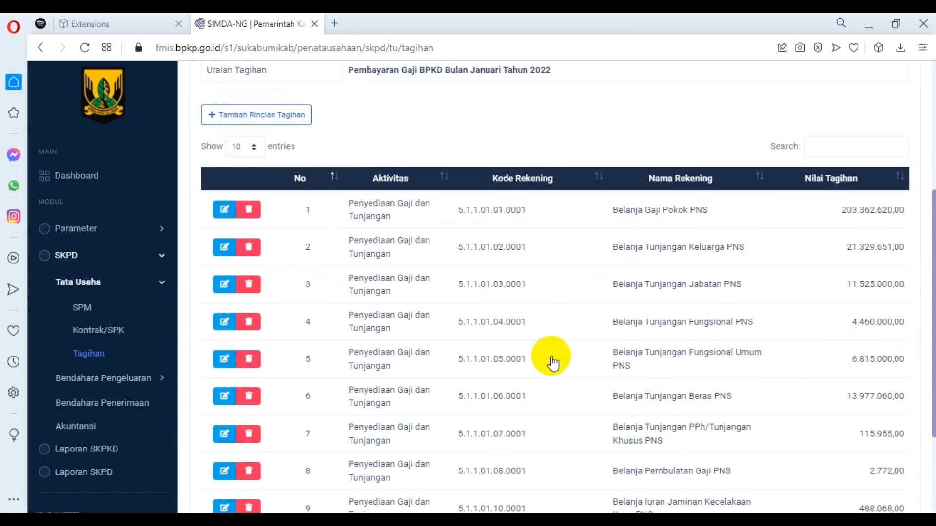
scroll(448, 312, up, 2)
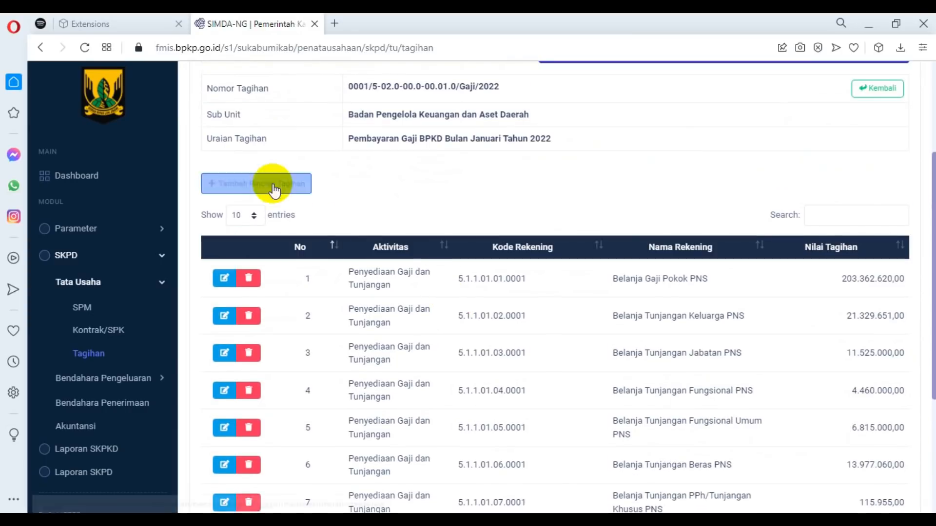
Check the salary bill's main data in its edit form without changing anything, and look through its Rincian Tagihan again.
scroll(488, 209, up, 3)
click(366, 187)
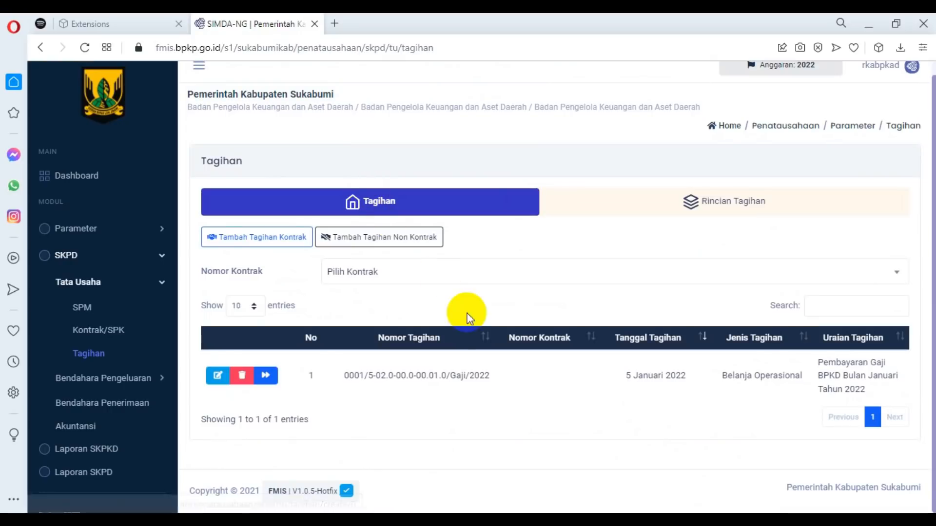
click(216, 384)
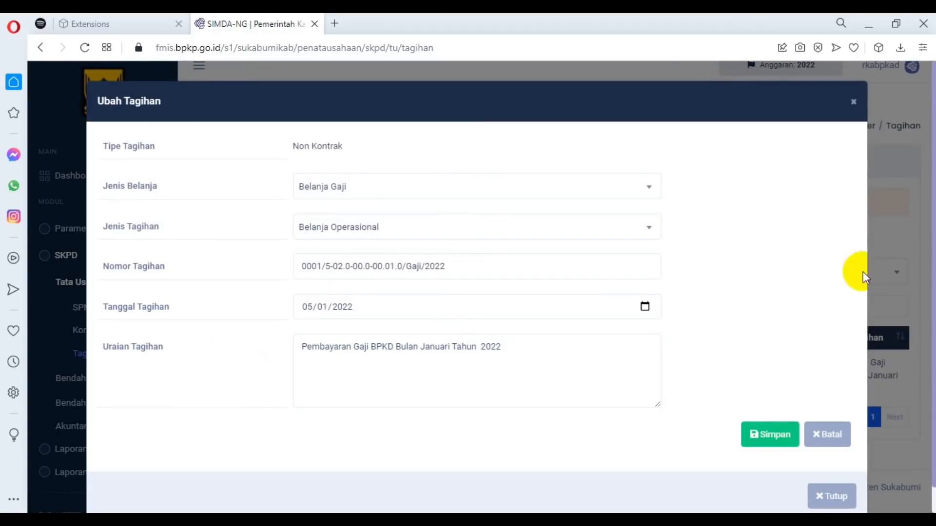
click(827, 434)
click(265, 375)
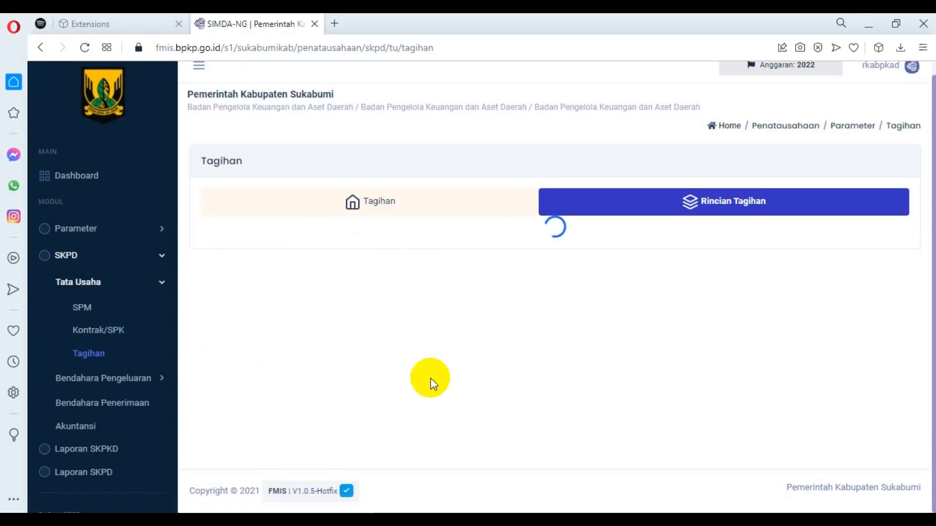
scroll(587, 351, down, 5)
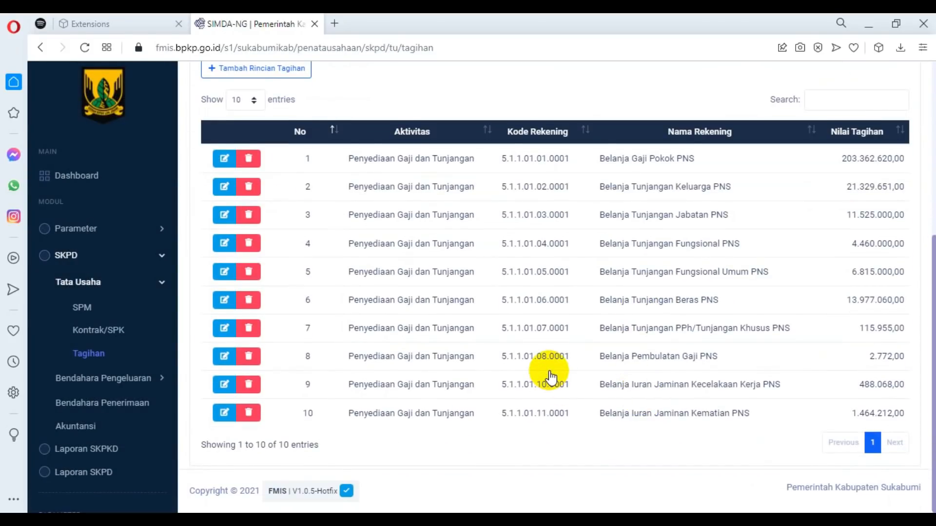
scroll(551, 375, up, 5)
Start a new Langsung payment request (SPP-LS) under Bendahara Pengeluaran.
click(163, 288)
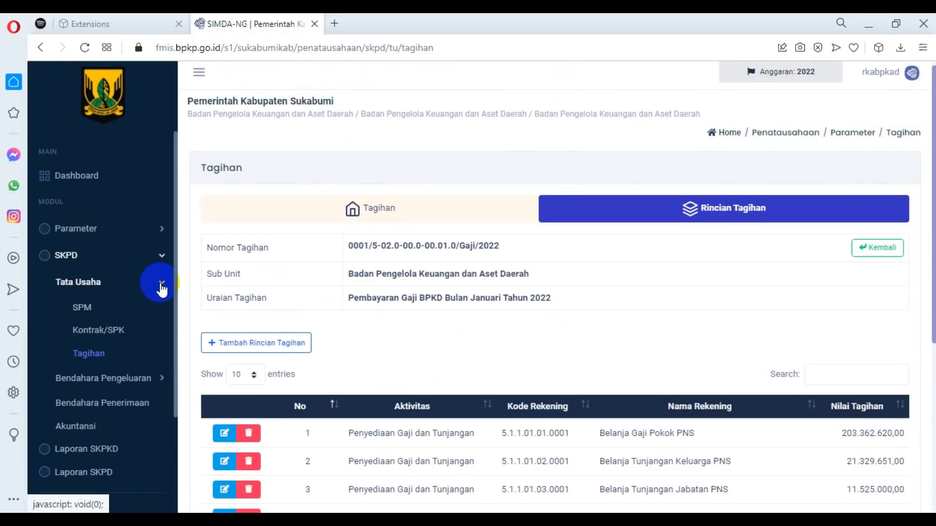
click(160, 312)
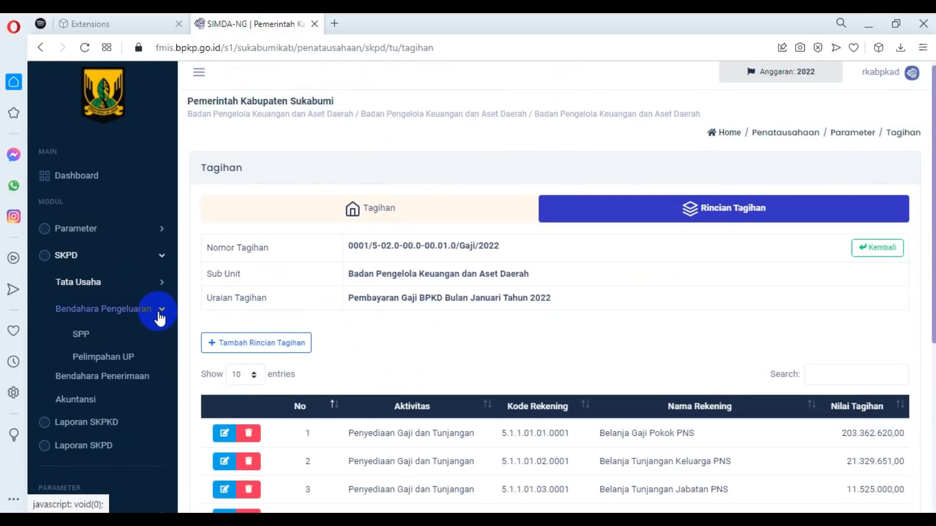
click(91, 340)
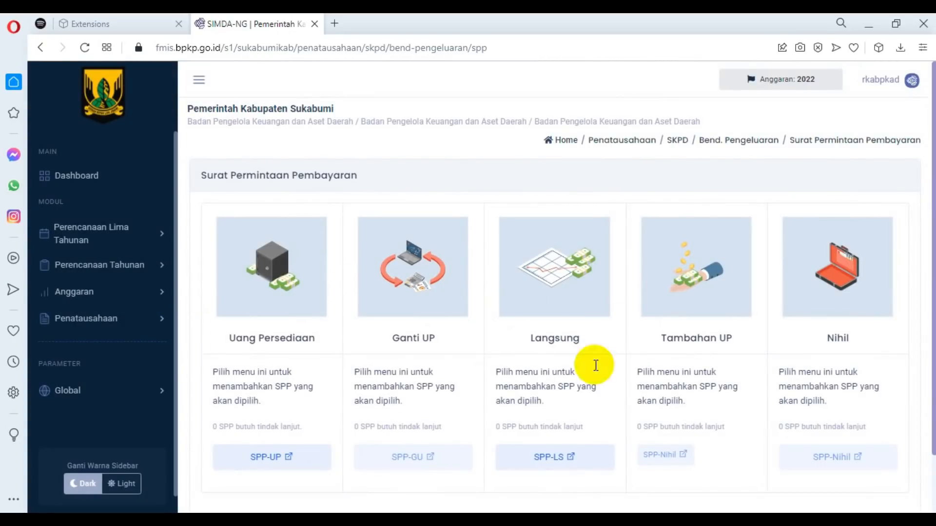
click(546, 453)
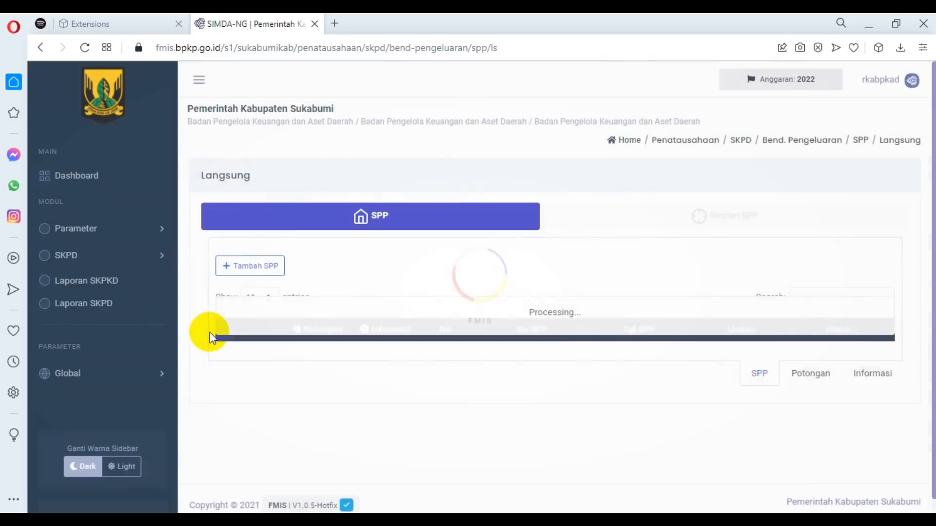
click(251, 266)
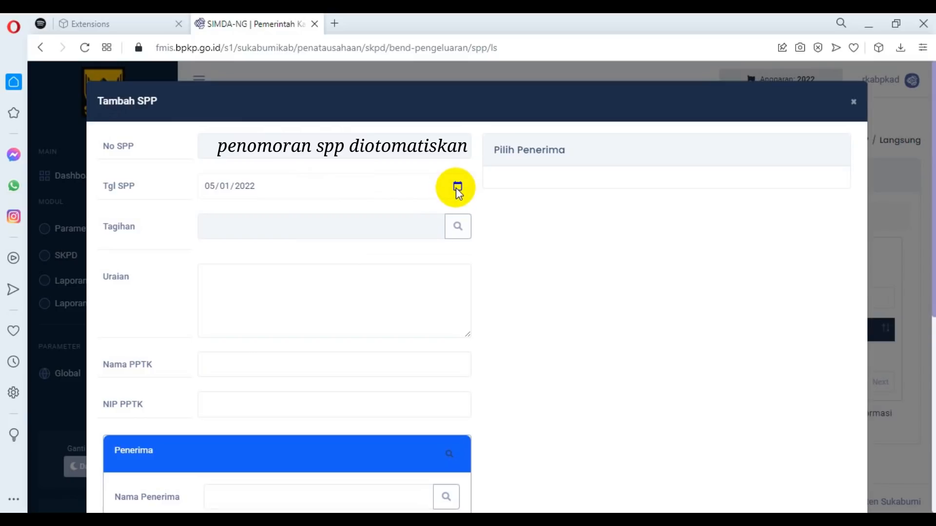
Check the bill's amount against the gross total in GajiKulit(4).pdf and select bill 0001/5-02.0-00.0-00.01.0/Gaji/2022 as the SPP's Tagihan.
click(456, 235)
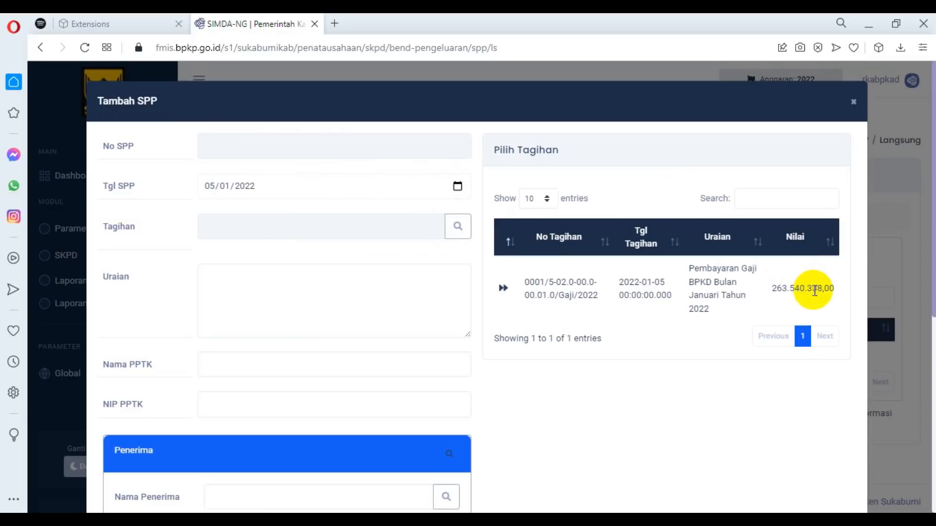
drag(773, 286, 829, 291)
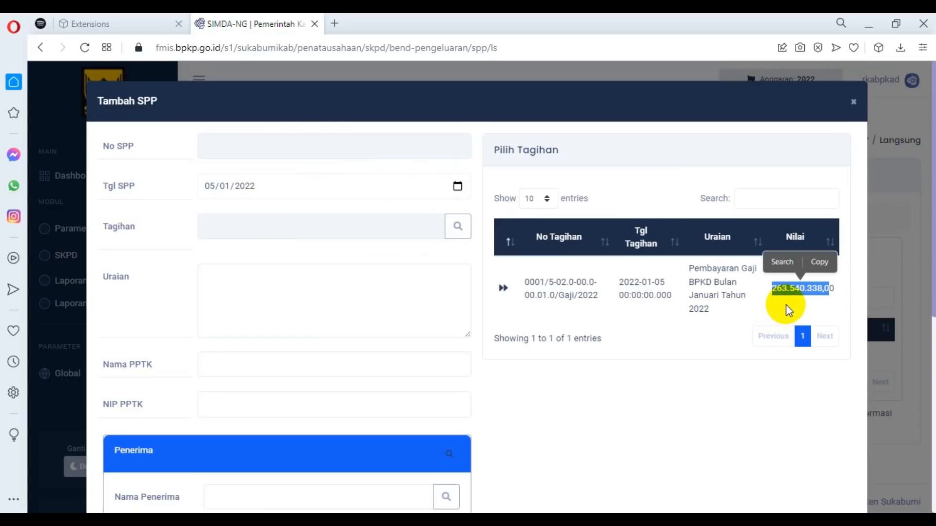
click(546, 520)
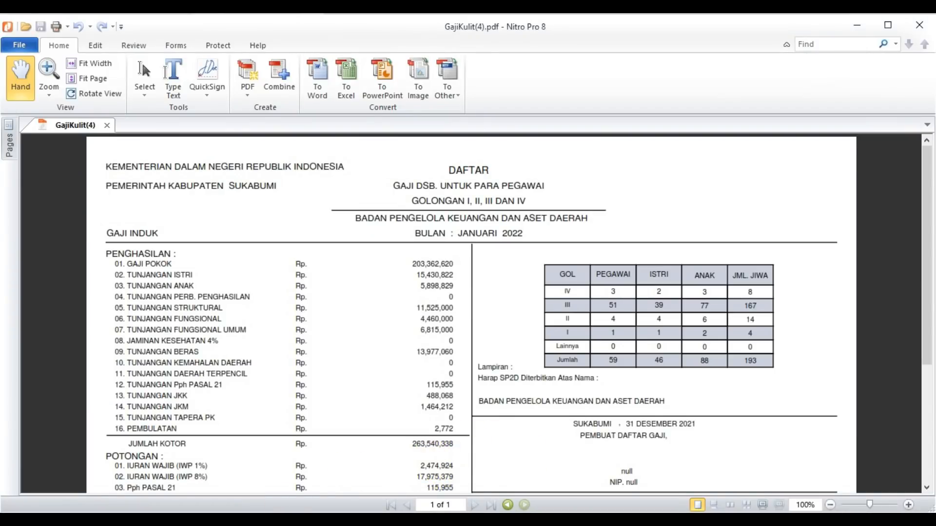
click(536, 520)
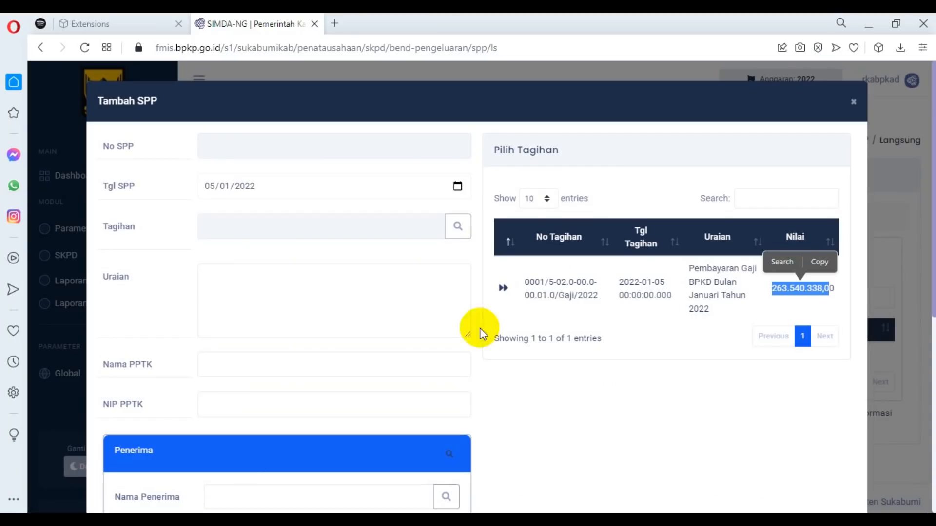
click(503, 292)
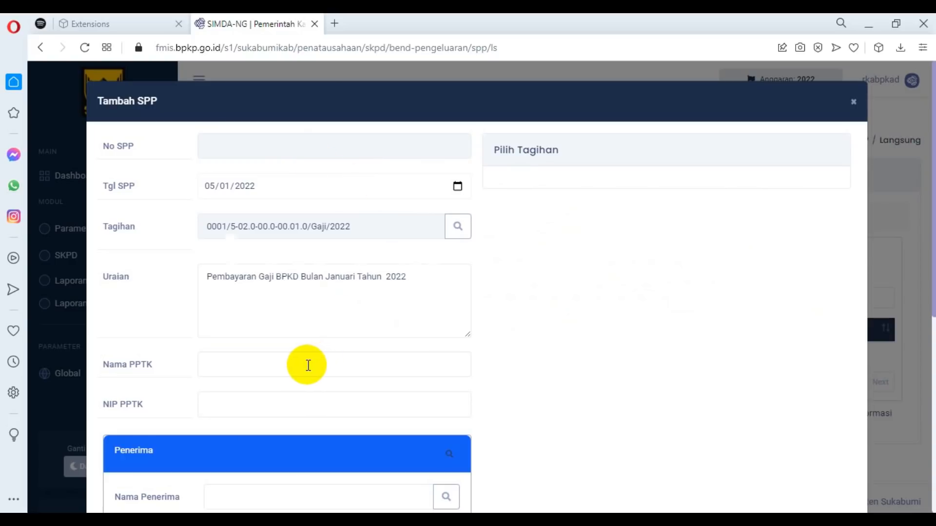
Check the saved recipients list and copy the recipient's full name from the Notepad notes into Nama Penerima.
scroll(504, 268, down, 3)
click(365, 351)
mouse_move(478, 521)
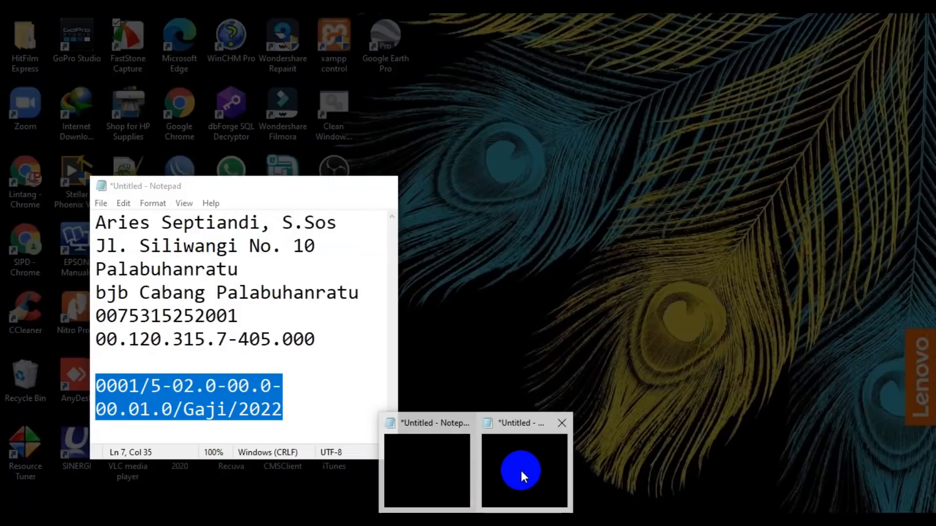
click(522, 473)
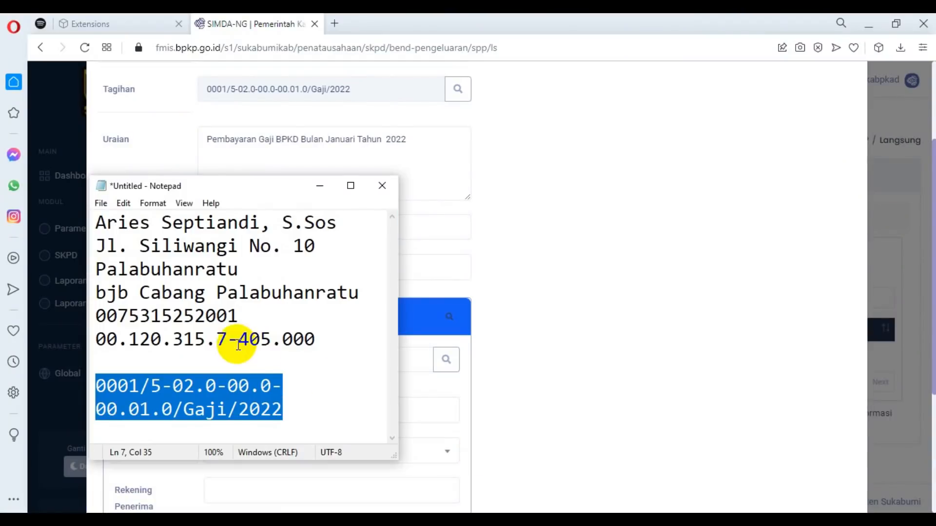
drag(100, 223, 348, 222)
key(ctrl+c)
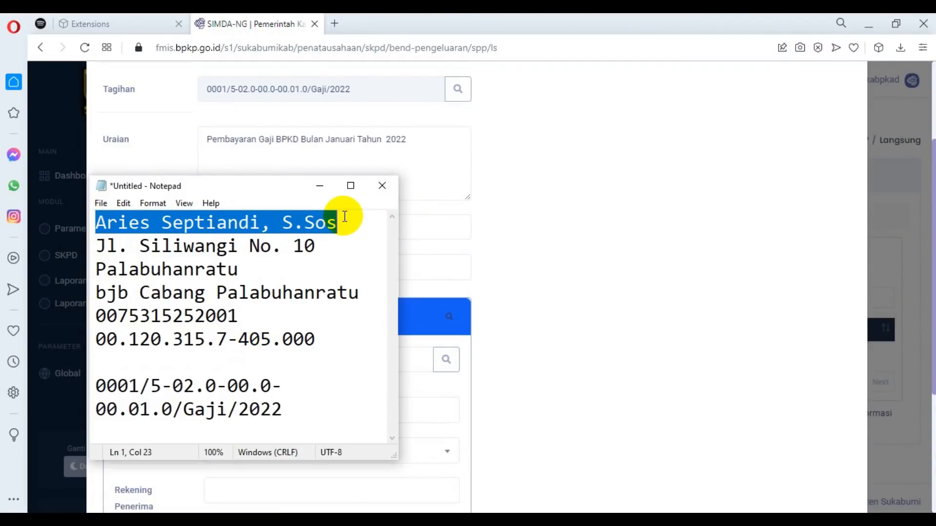
click(422, 360)
click(445, 361)
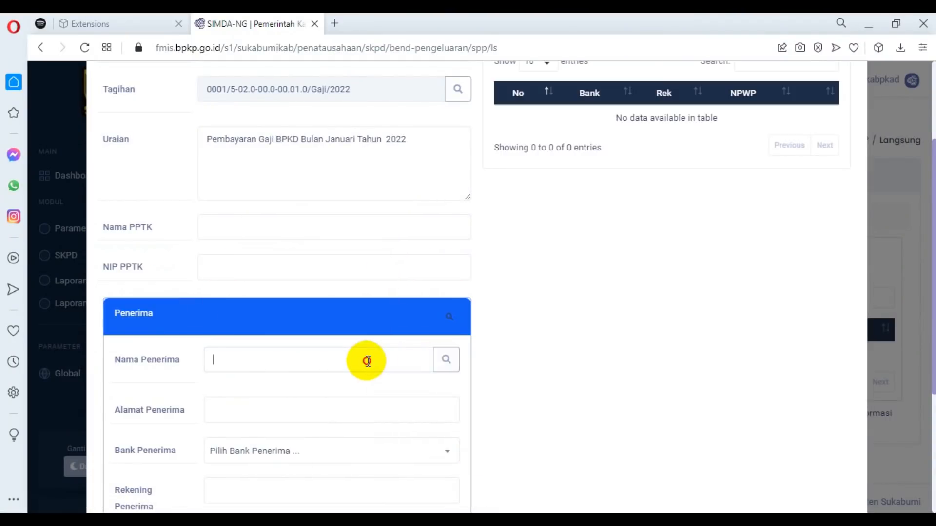
click(443, 363)
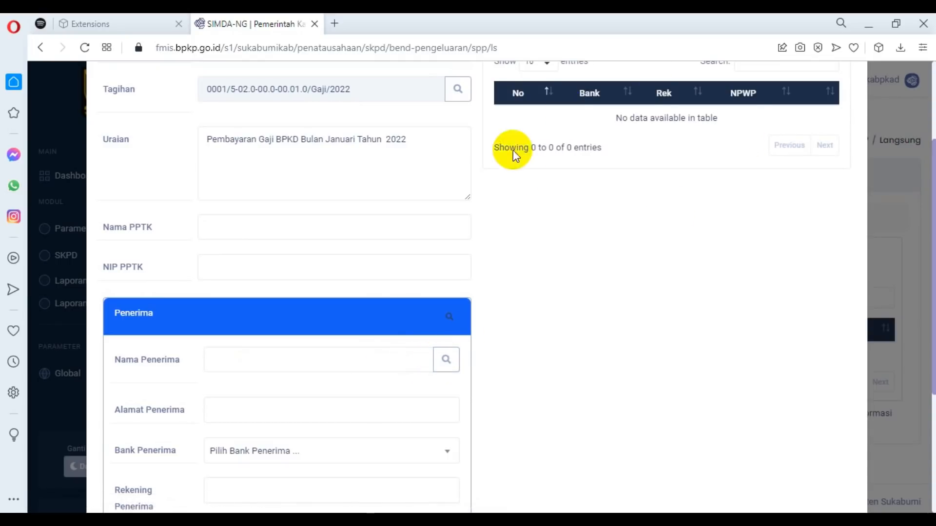
key(ctrl+v)
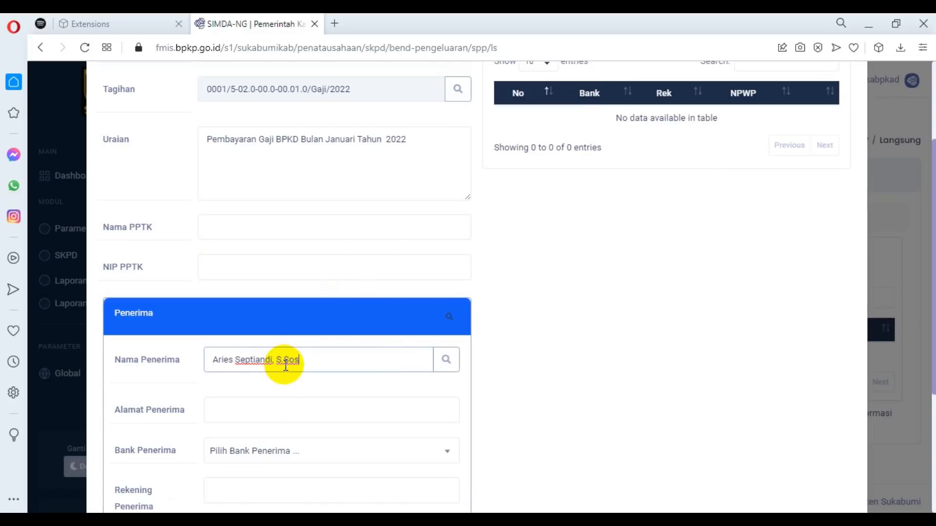
Copy the recipient's address from the notes into Alamat Penerima and choose 110 BJB Cabang Palabuhanratu as Bank Penerima.
key(alt+Tab)
drag(96, 246, 328, 244)
click(420, 406)
click(326, 450)
click(325, 431)
scroll(255, 351, down, 3)
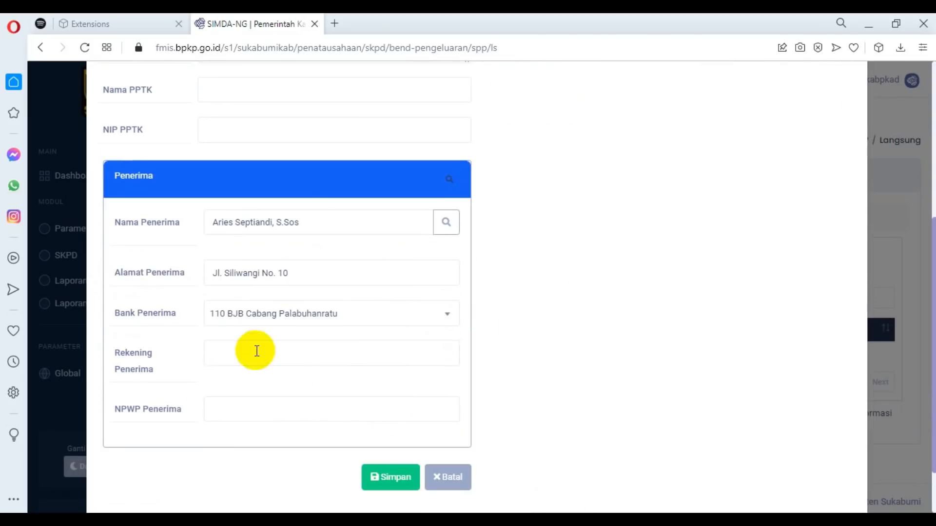
Copy the recipient's bank account number and NPWP from the notes into the SPP form and save the payment request.
click(429, 463)
double_click(173, 319)
click(429, 400)
click(328, 353)
key(ctrl+v)
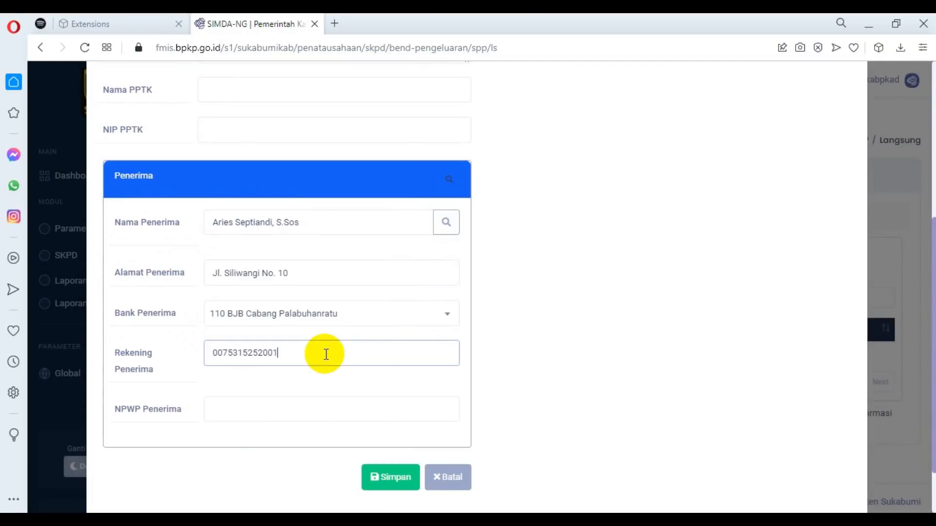
click(539, 470)
drag(97, 340, 316, 339)
click(420, 409)
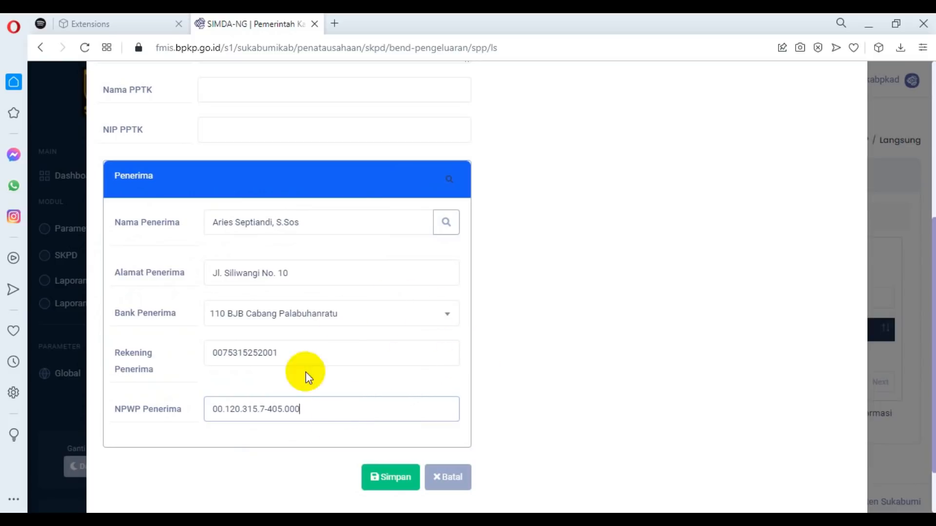
click(381, 480)
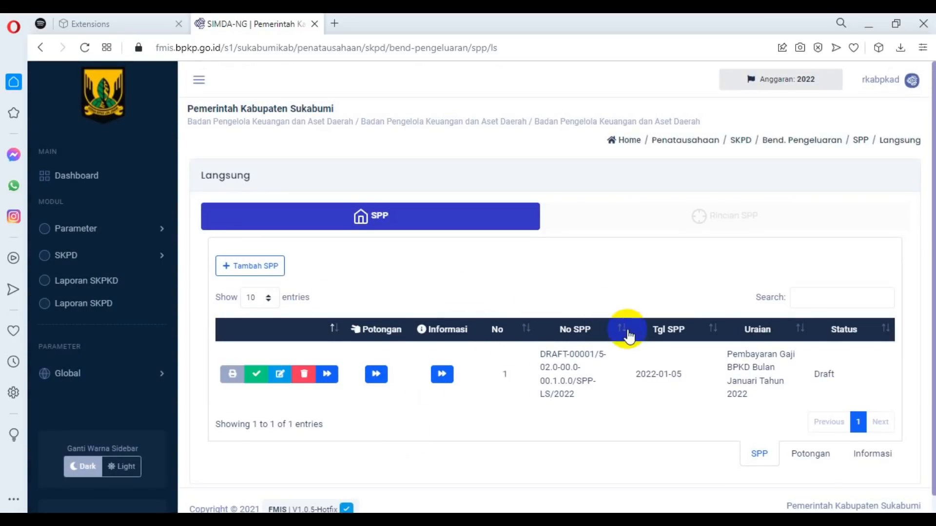
Examine both pages of the draft SPP-LS printout, including its recipient data, account breakdown and signatories, and close it.
scroll(628, 337, down, 1)
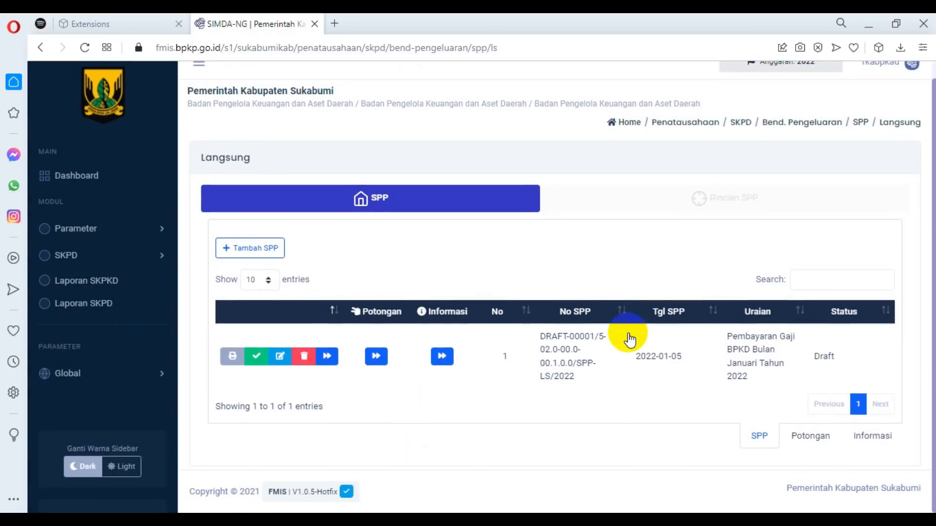
click(232, 358)
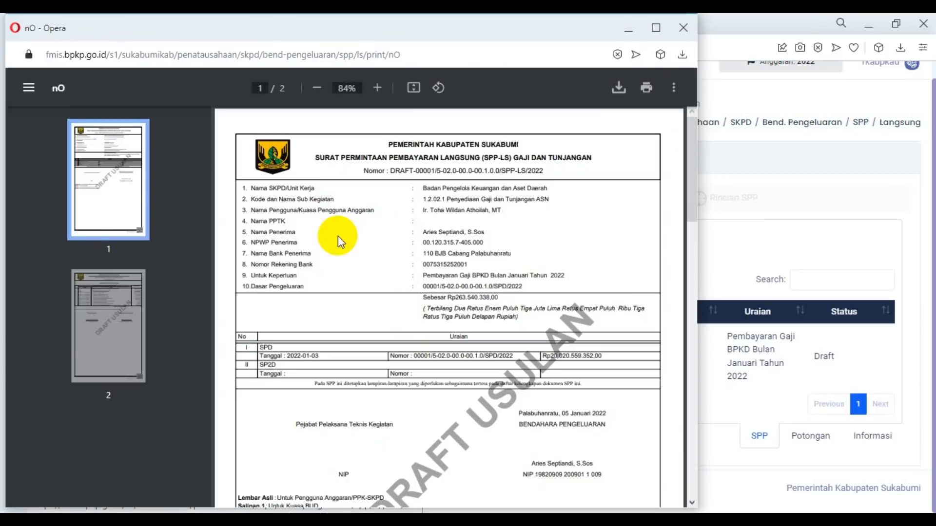
scroll(463, 234, down, 3)
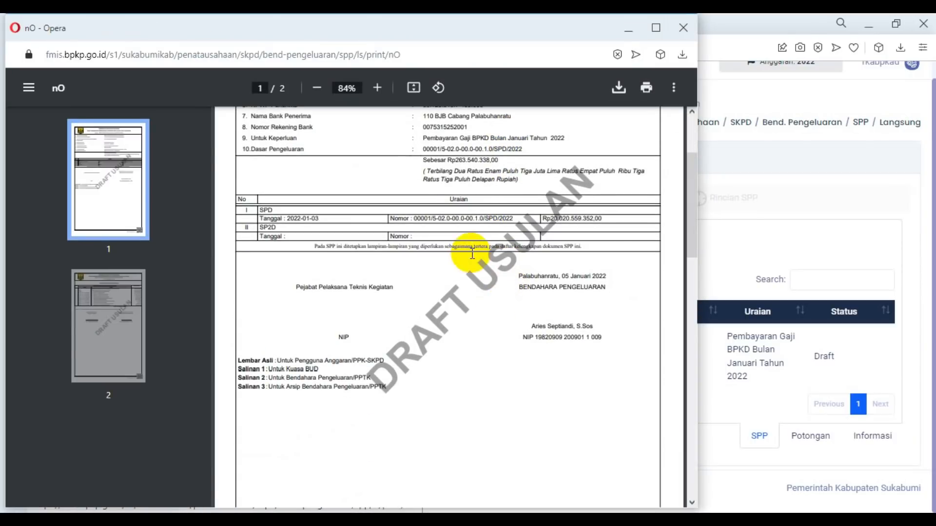
scroll(522, 266, down, 3)
scroll(524, 272, up, 1)
scroll(522, 273, up, 3)
scroll(519, 271, down, 10)
scroll(522, 280, down, 4)
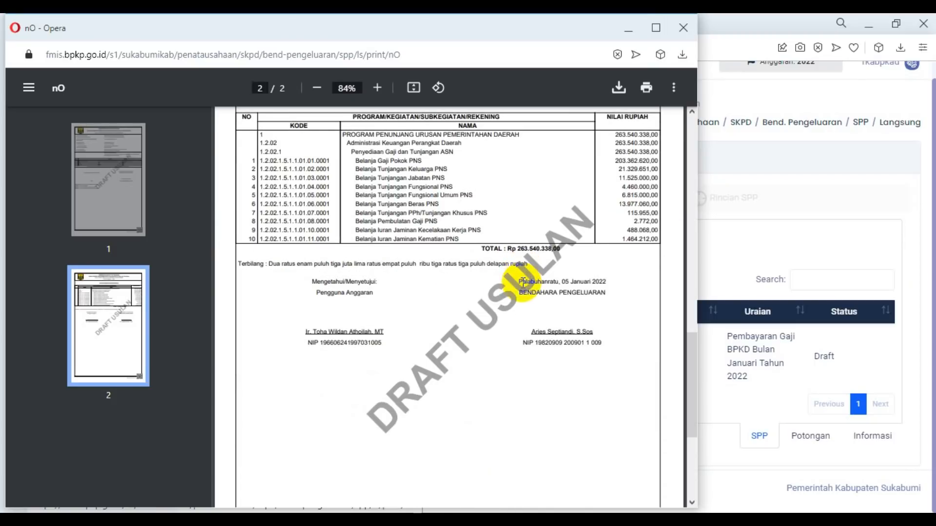
scroll(435, 259, up, 4)
scroll(435, 259, down, 2)
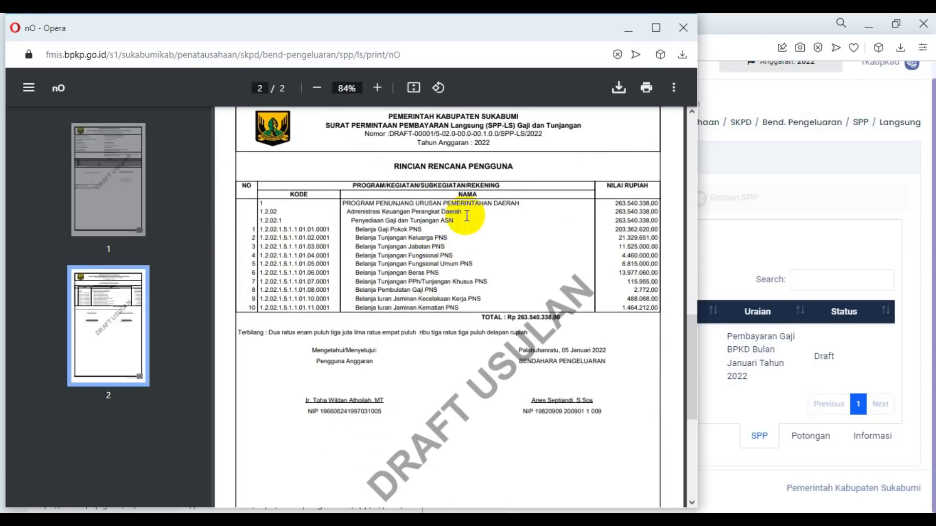
click(683, 27)
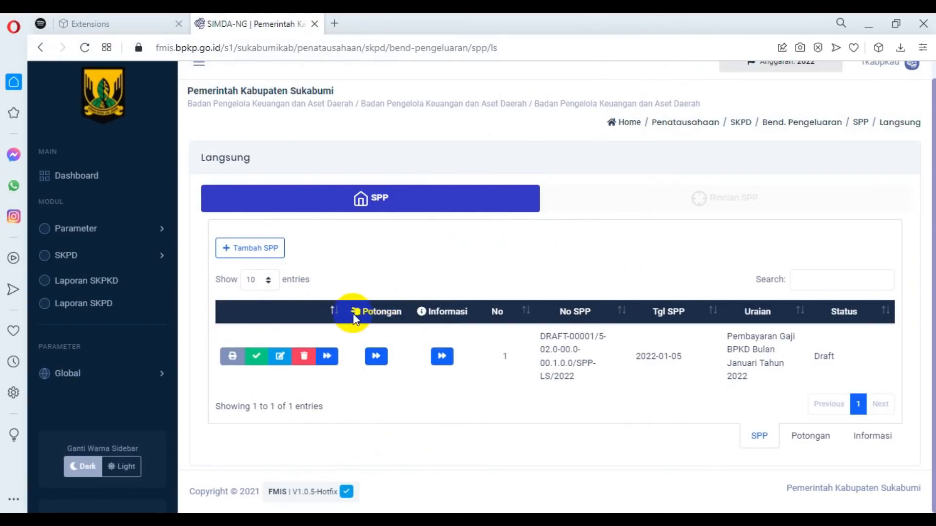
Add and save an IWP(1%) Iuran Wajib Pegawai deduction of 2.474.924,00 for the draft SPP-LS, taking the amount from the salary PDF.
drag(362, 309, 401, 311)
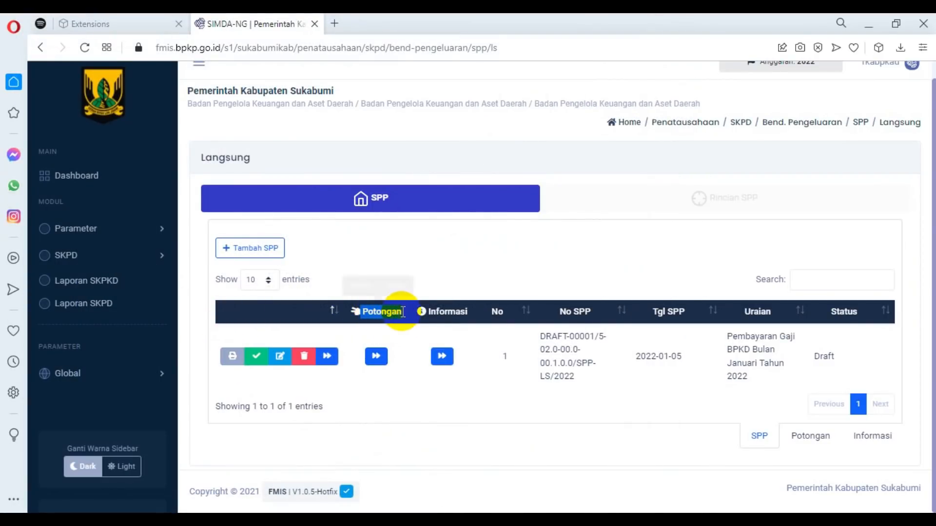
click(380, 361)
scroll(482, 330, down, 1)
click(238, 293)
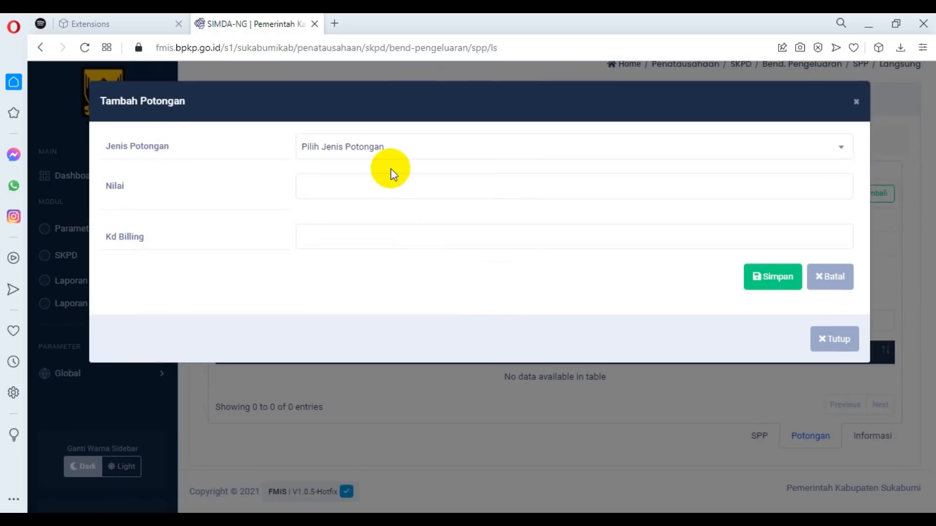
click(400, 150)
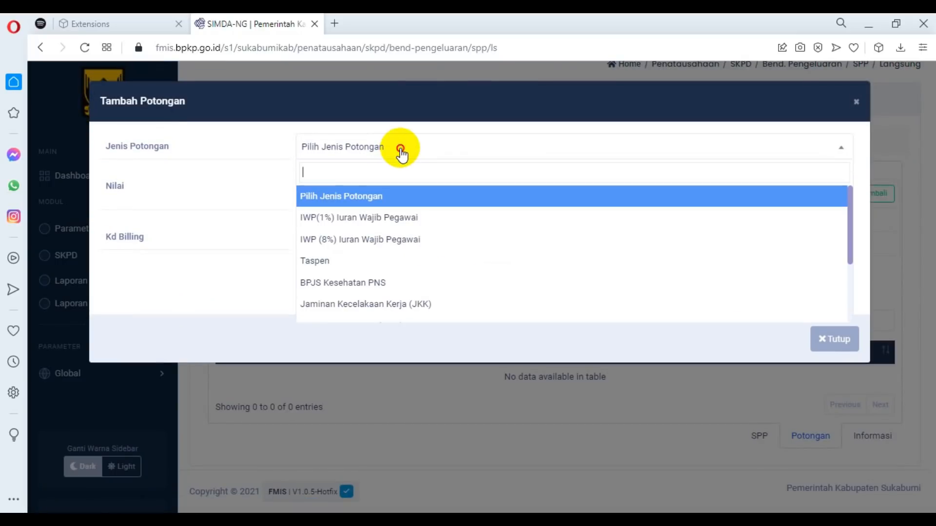
click(380, 218)
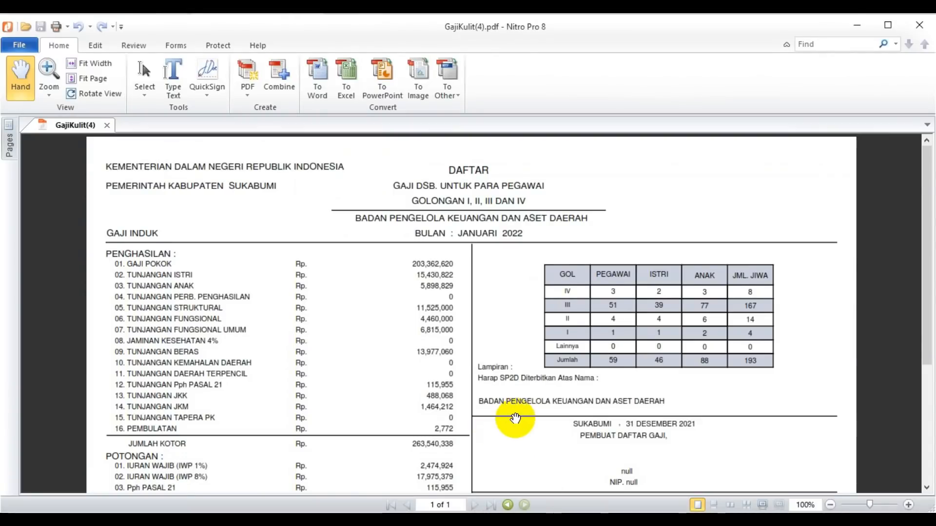
scroll(515, 421, down, 3)
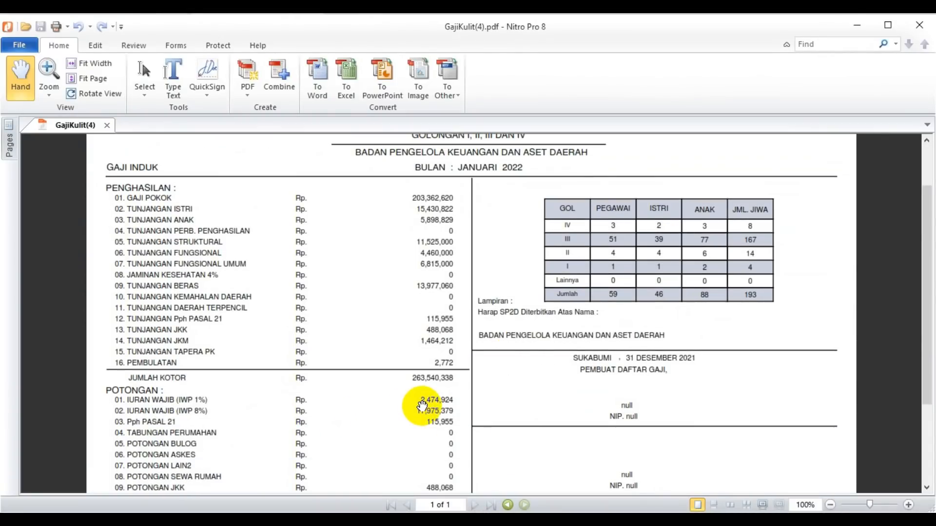
mouse_move(133, 519)
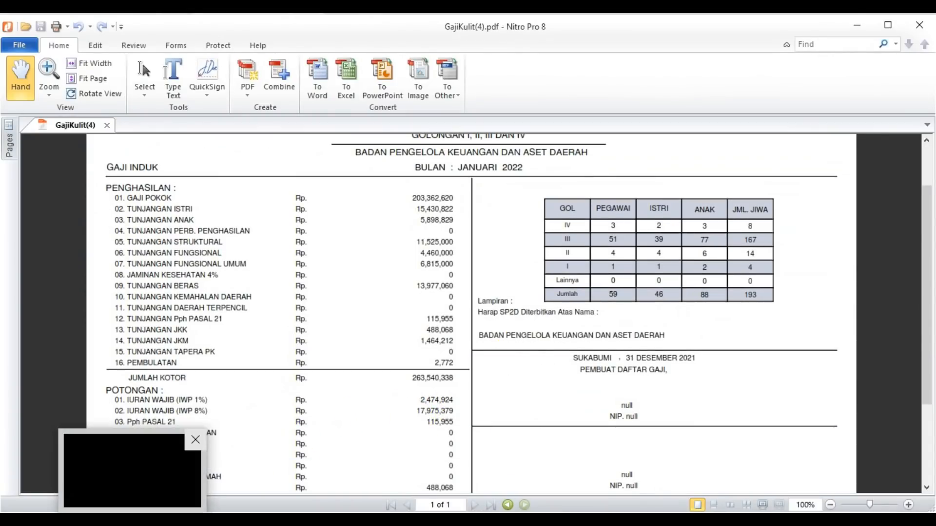
click(171, 480)
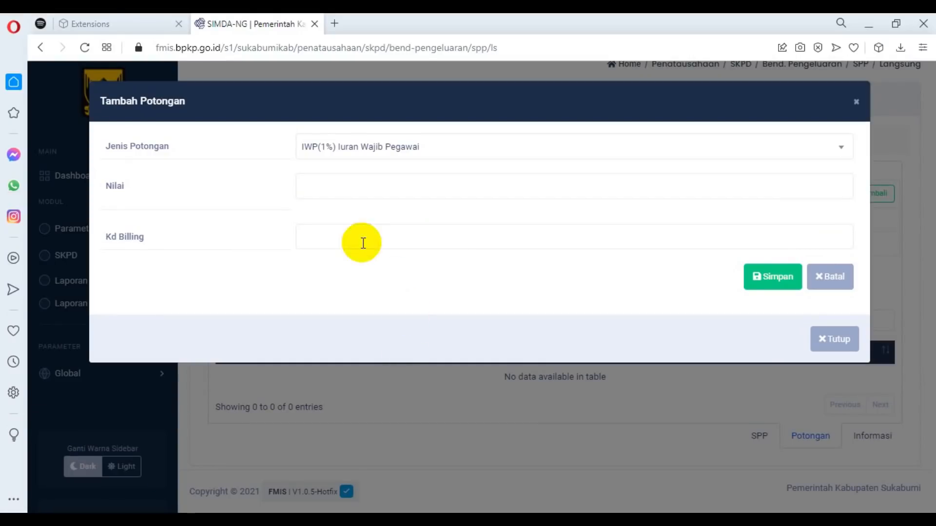
click(343, 193)
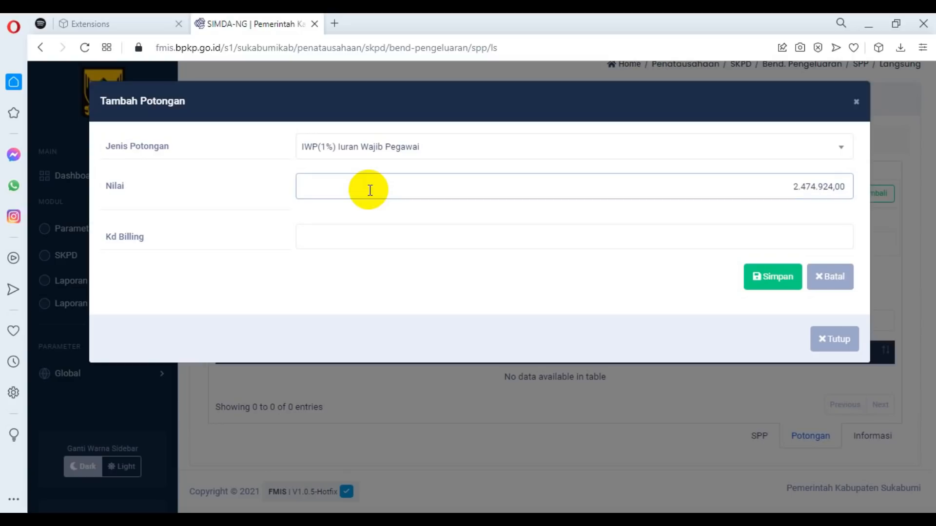
click(672, 240)
click(773, 277)
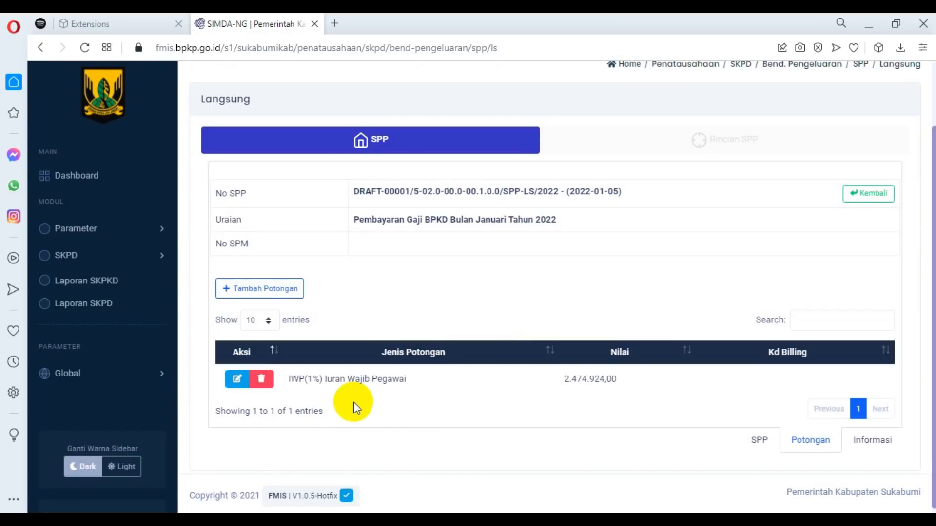
Add an IWP (8%) Iuran Wajib Pegawai deduction of 17.975.379,00, check the amount against the salary PDF, and save it.
click(267, 291)
click(420, 146)
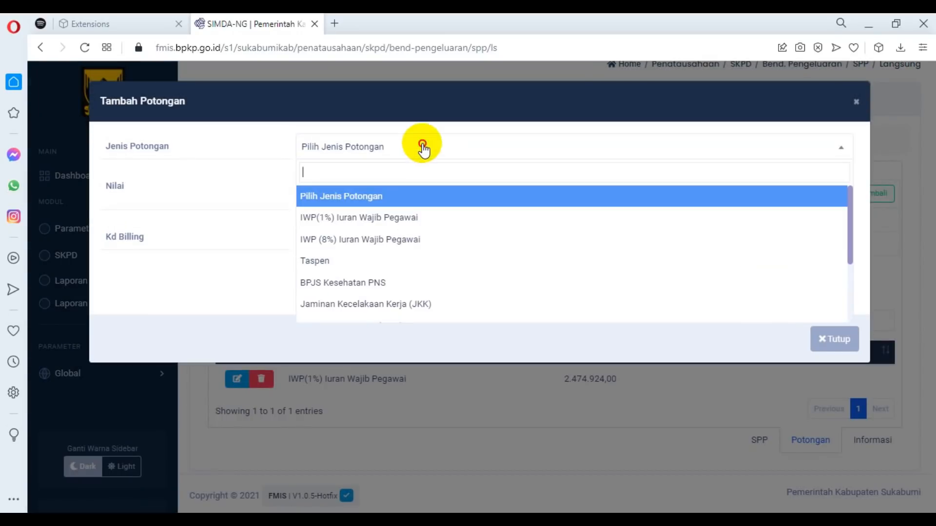
click(379, 239)
key(alt+Tab)
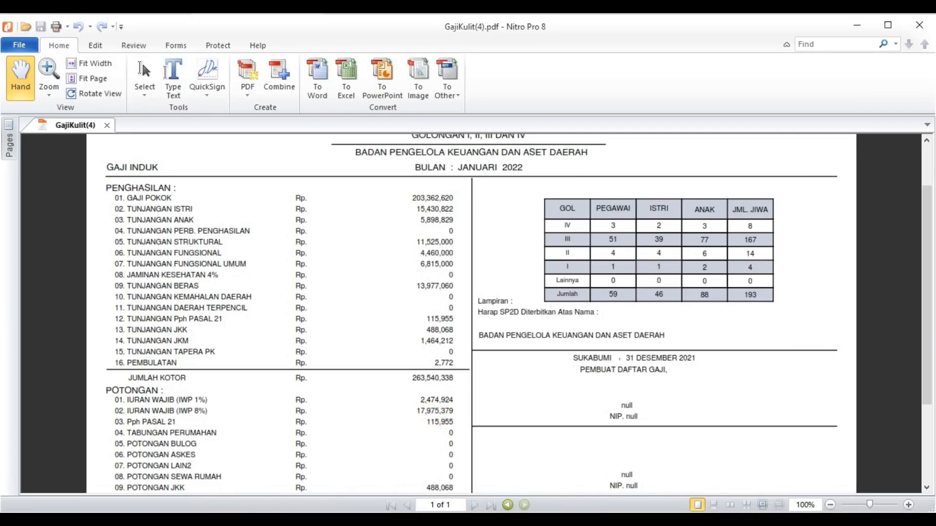
click(134, 519)
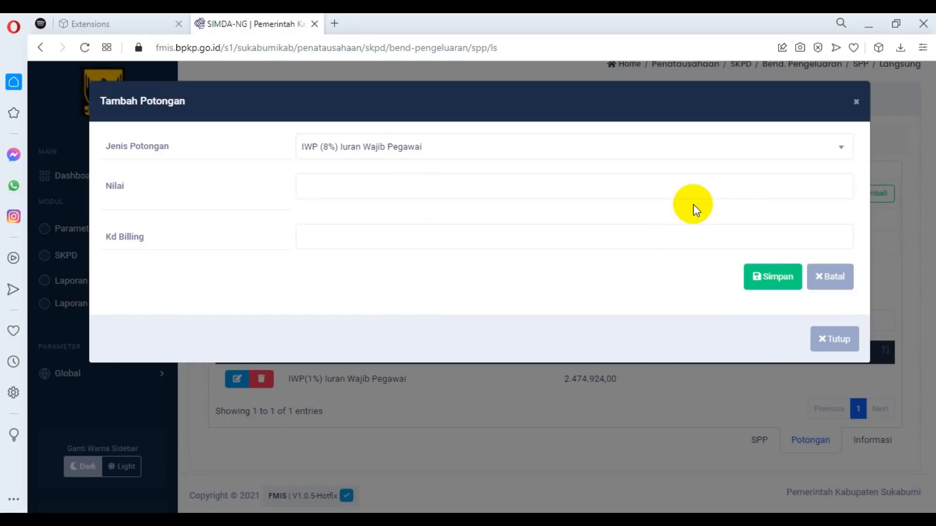
click(756, 181)
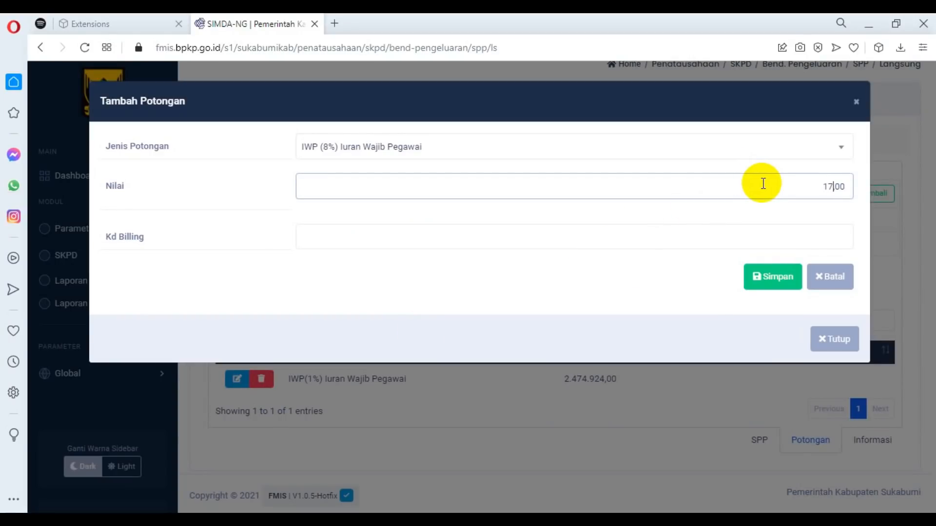
text(17.975.379)
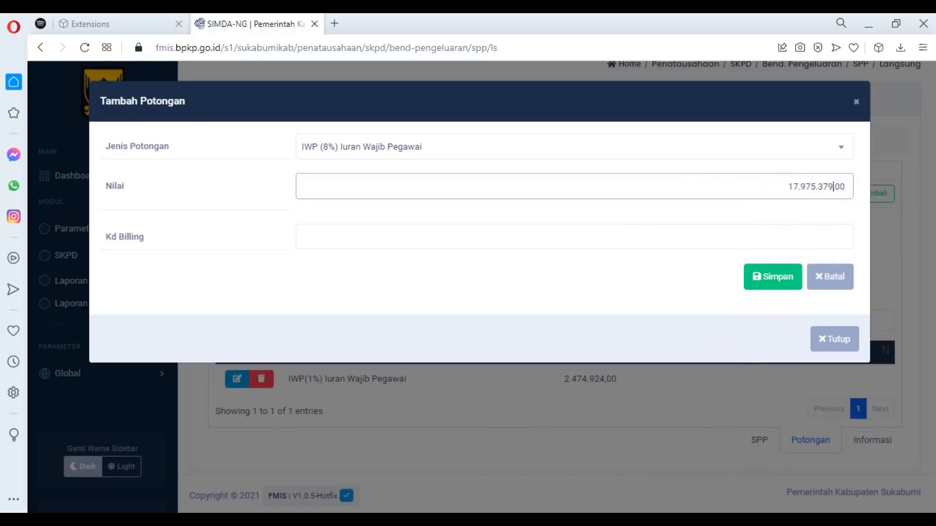
key(alt+Tab)
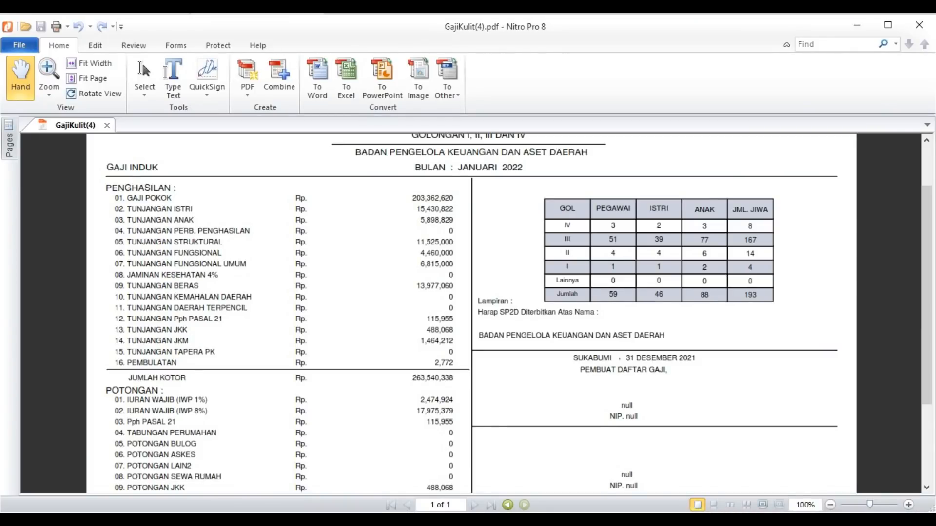
key(alt+Tab)
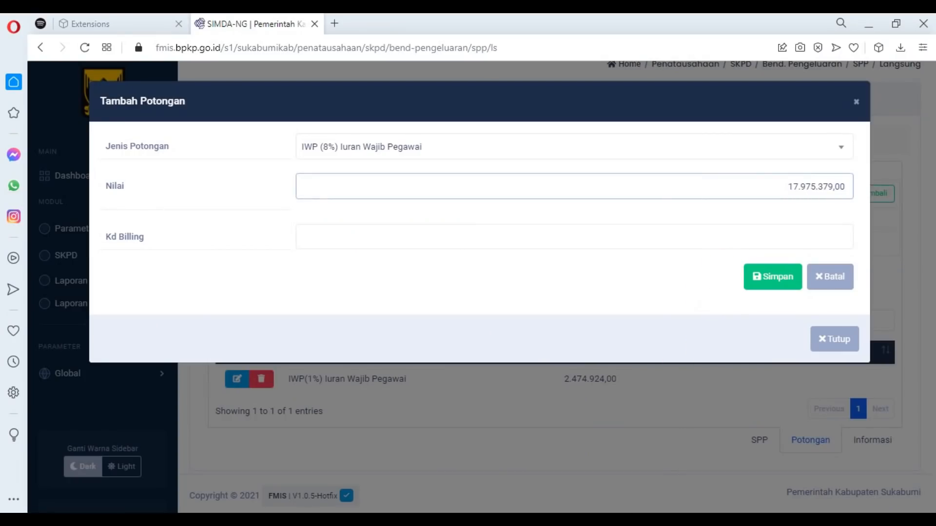
key(alt+Tab)
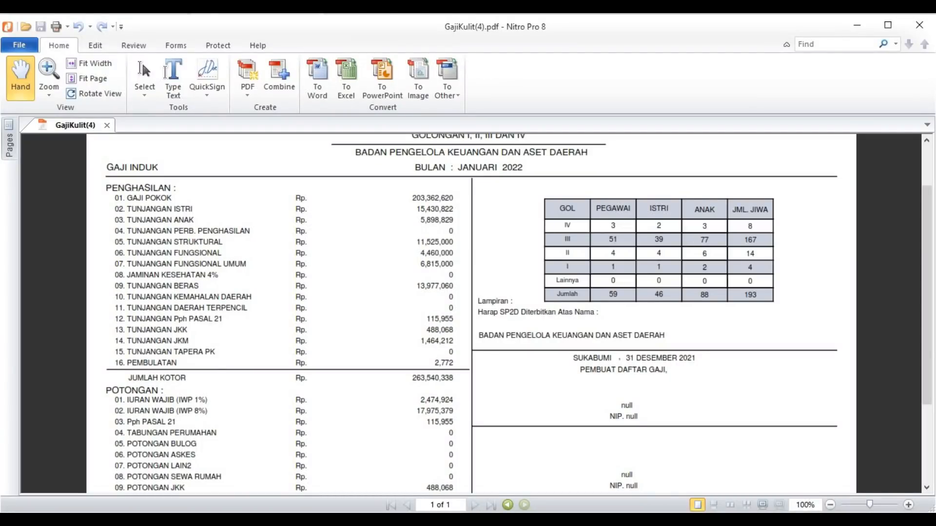
key(alt+Tab)
click(755, 283)
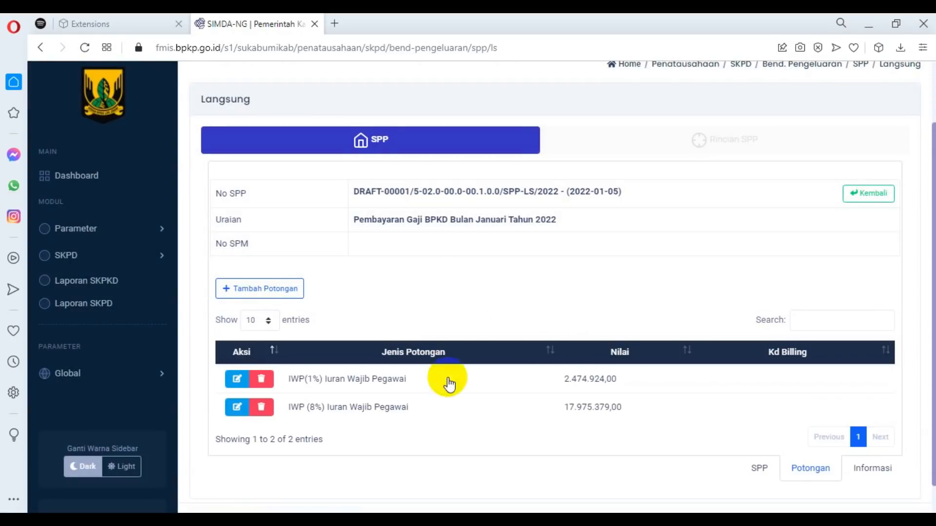
Add and save a PPh Pasal 21 Honor/dll Pejabat/PNS/TNI/Polri/Pensiun deduction of 115.955,00, taking the amount from the salary PDF.
click(249, 291)
key(alt+Tab)
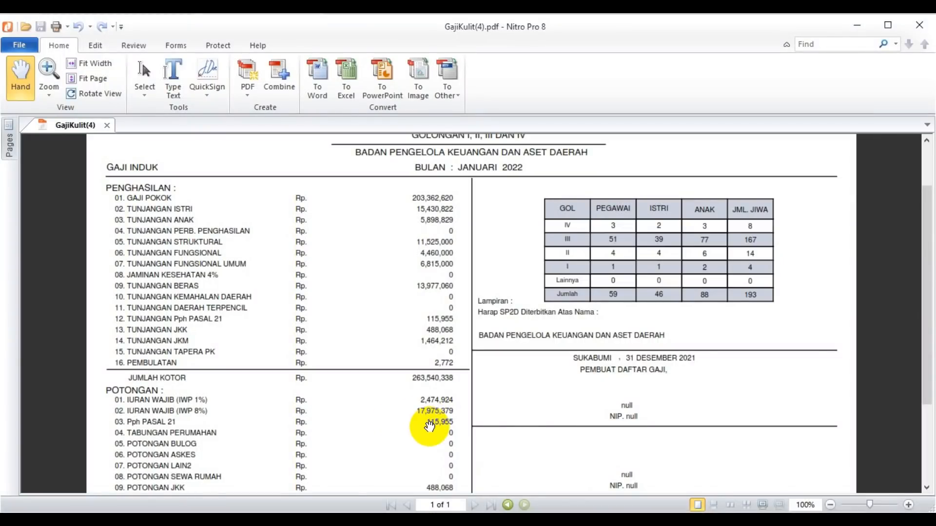
key(alt+Tab)
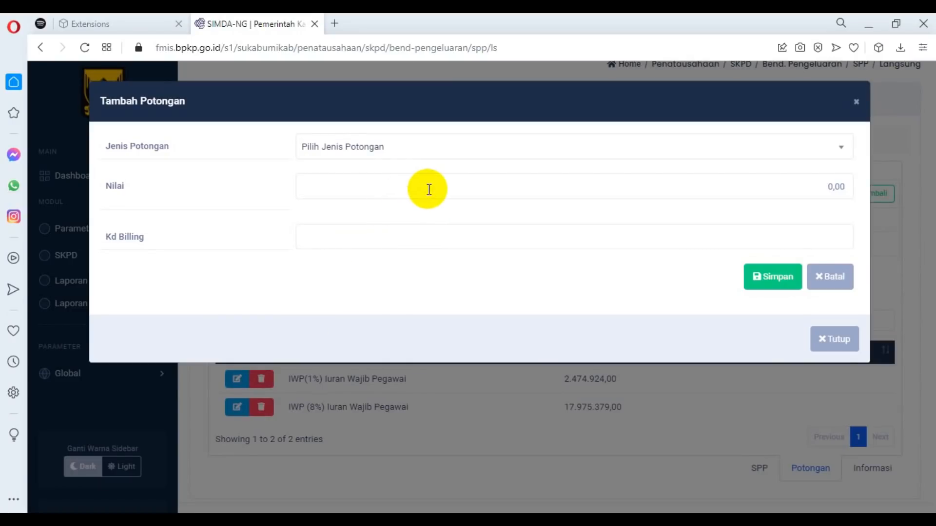
click(449, 159)
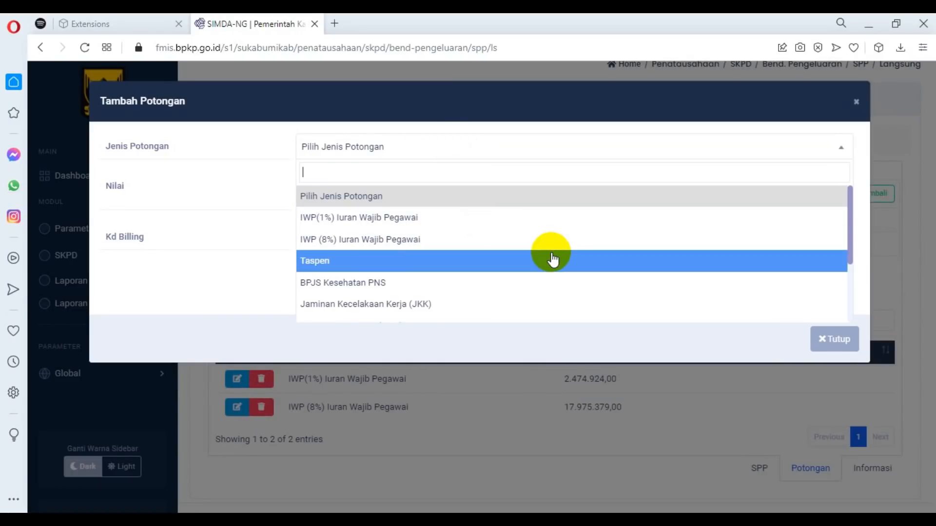
scroll(558, 267, down, 1)
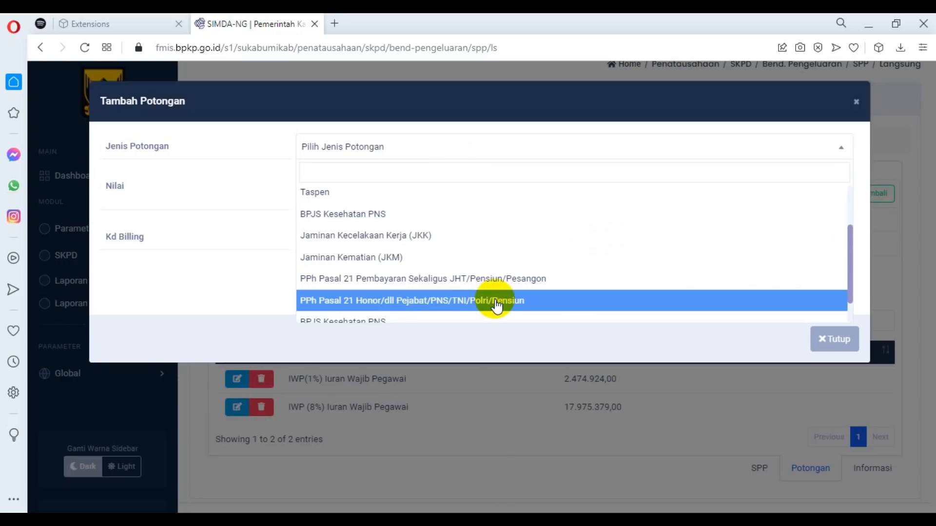
click(350, 301)
click(393, 186)
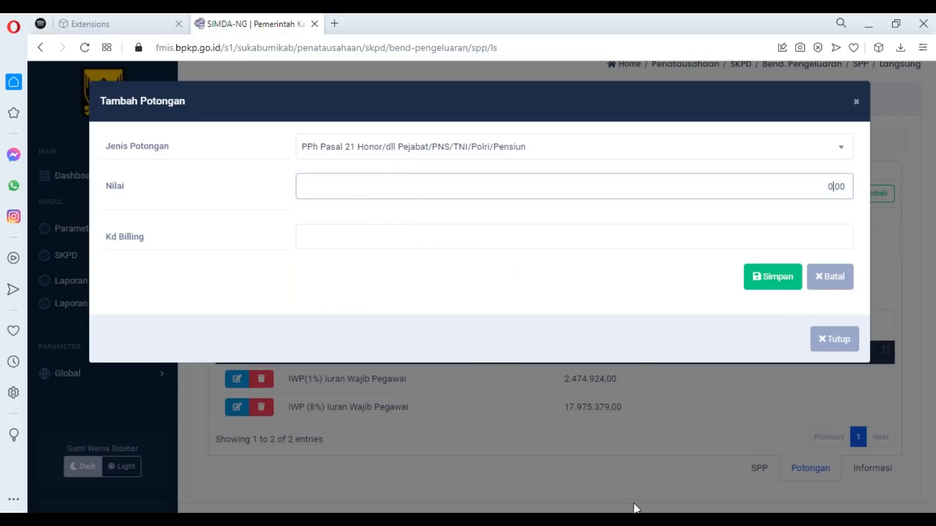
key(alt+Tab)
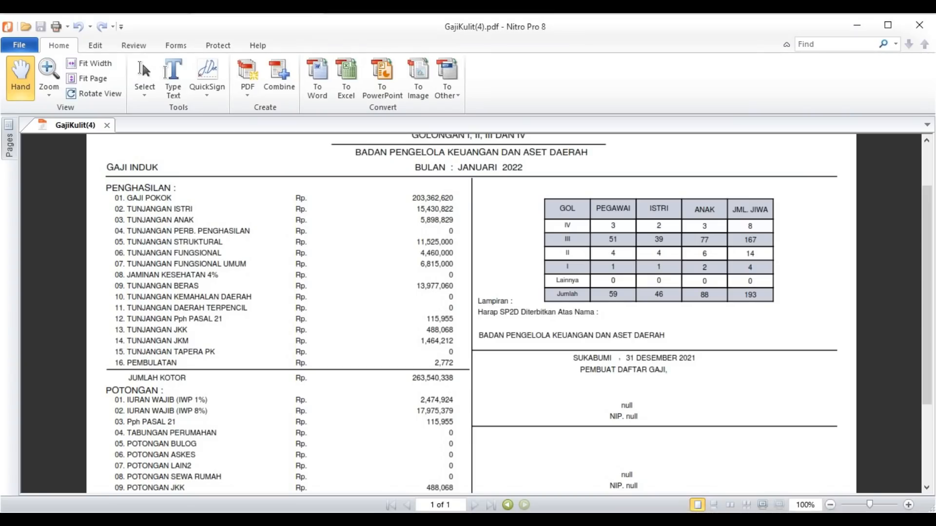
key(alt+Tab)
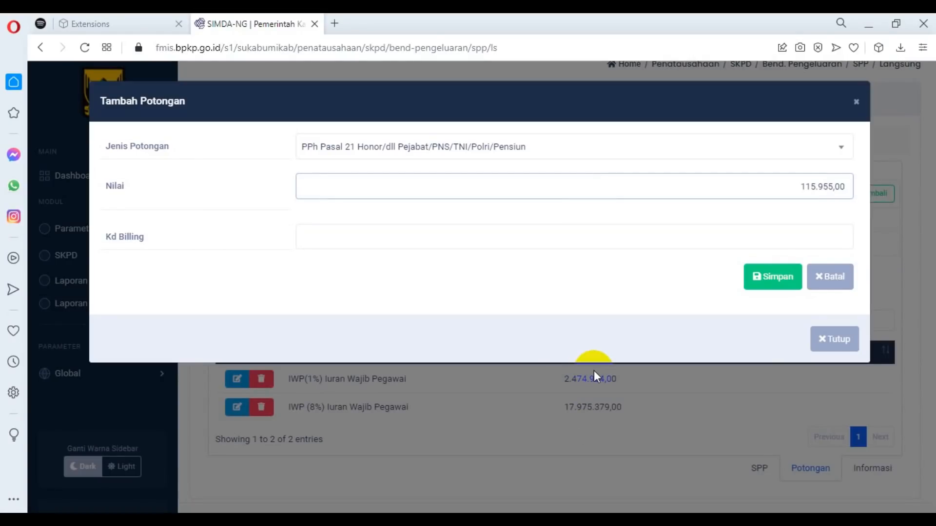
click(780, 288)
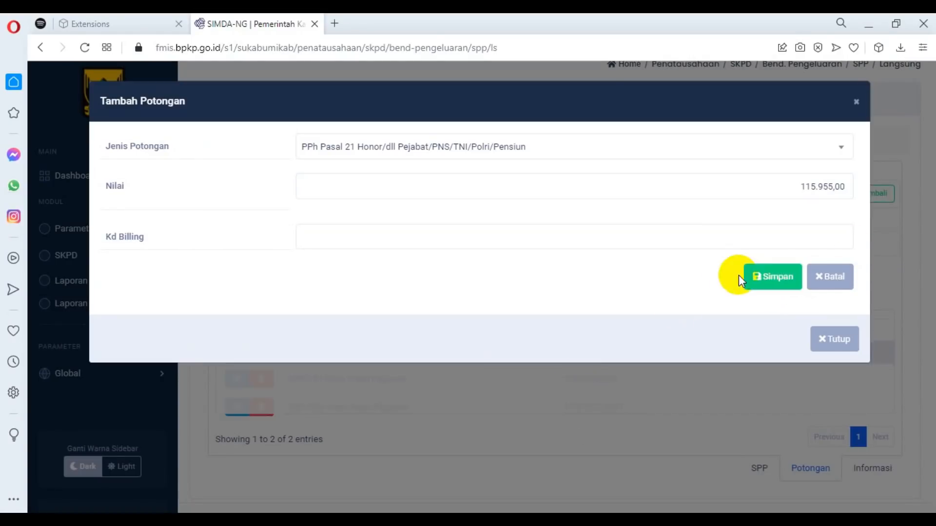
Add and save a Jaminan Kecelakaan Kerja (JKK) deduction of 488.068,00, taking the amount from the deductions section of the salary PDF.
key(alt+Tab)
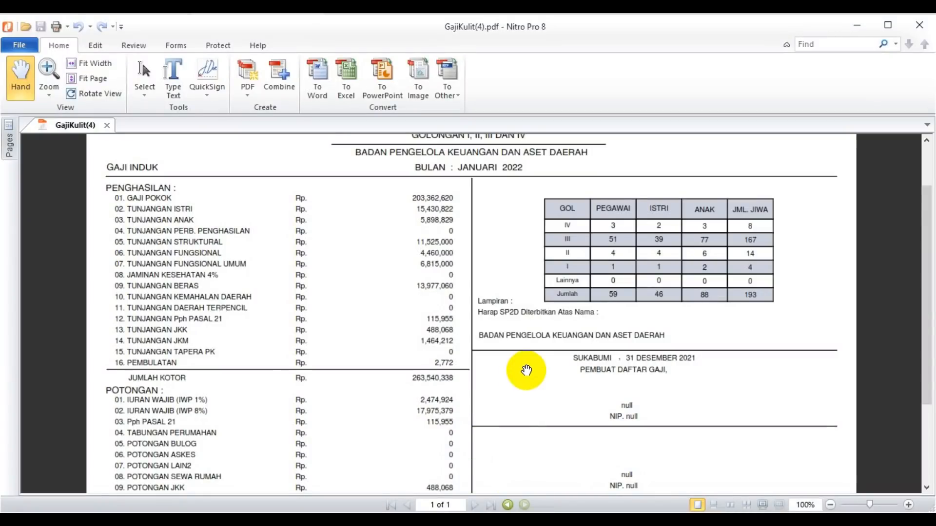
scroll(526, 372, down, 3)
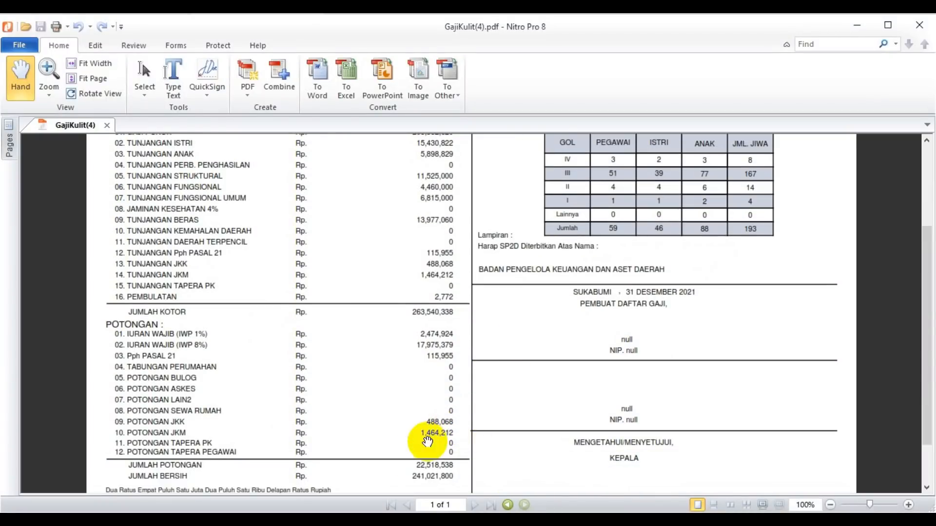
key(alt+Tab)
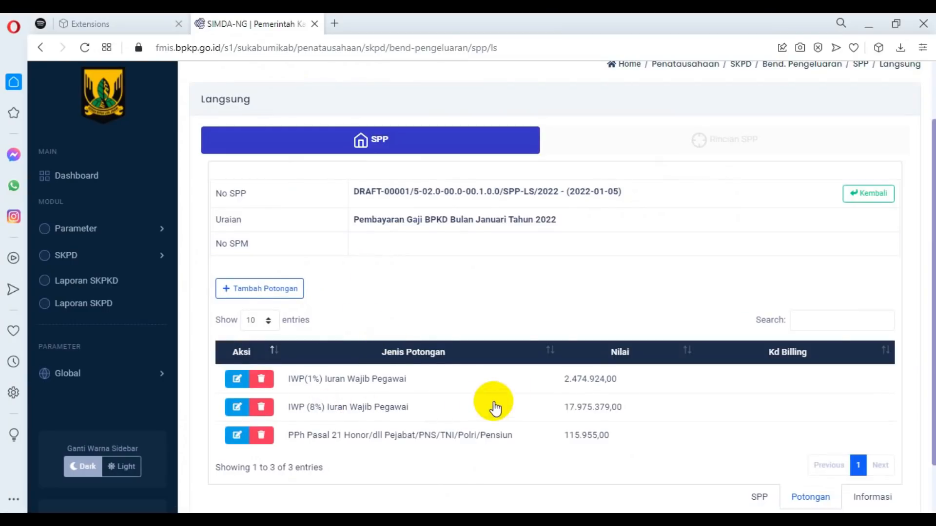
click(266, 292)
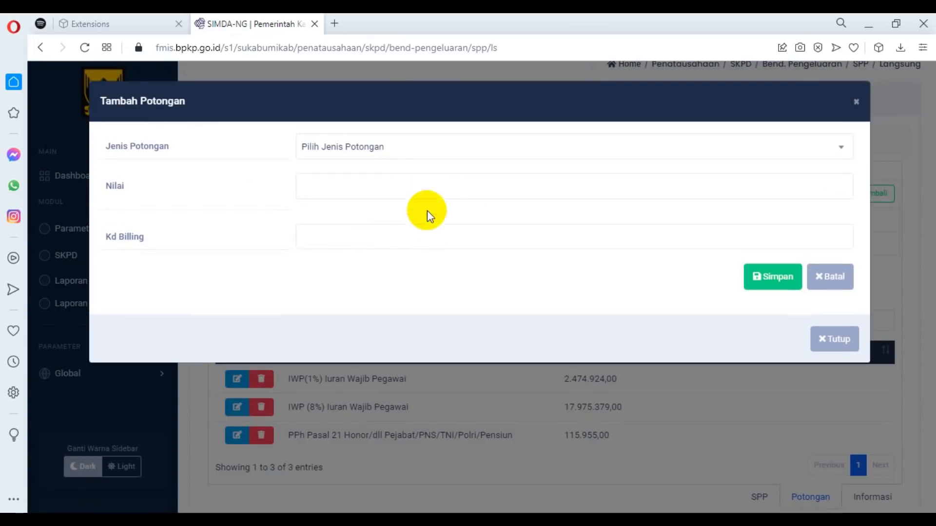
click(447, 157)
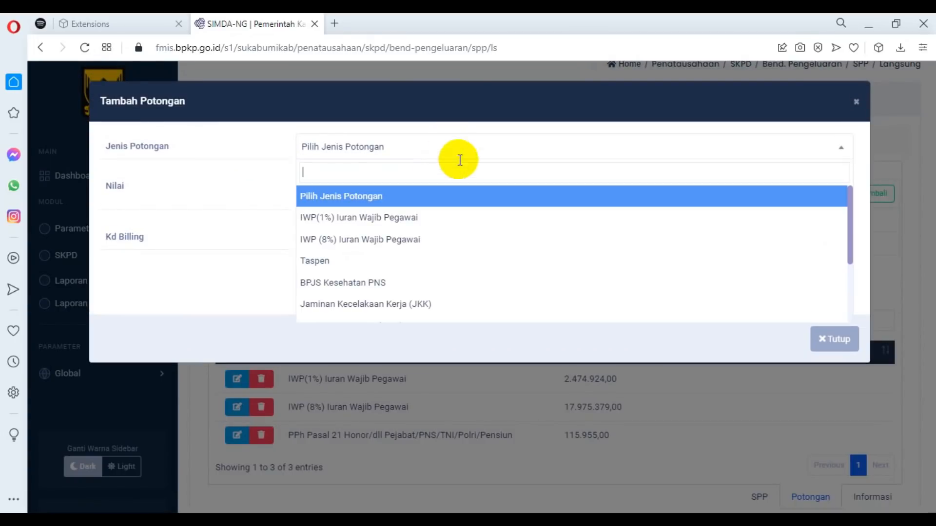
click(420, 304)
click(767, 181)
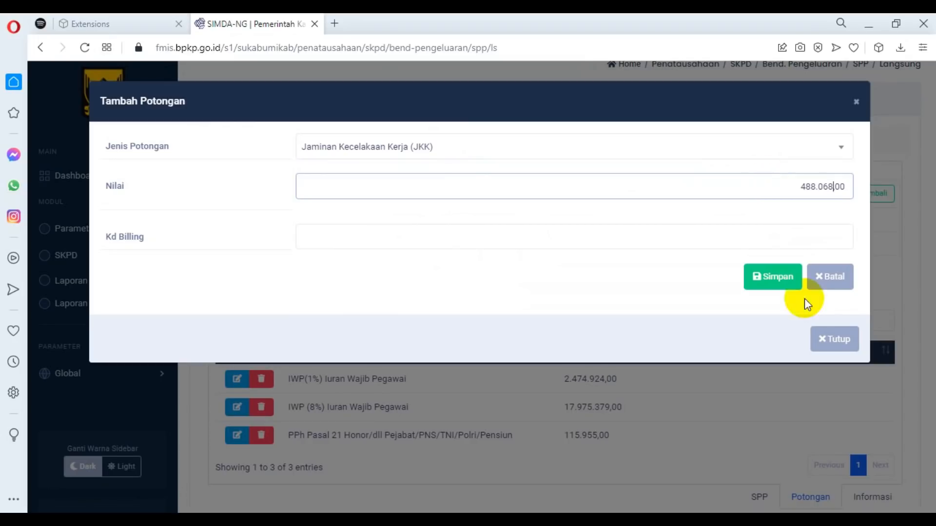
click(771, 277)
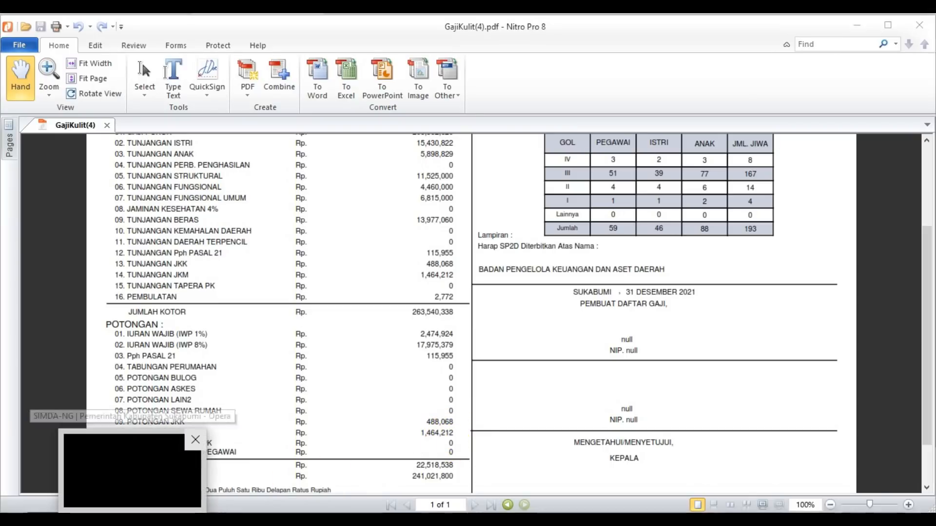
Add and save a Jaminan Kematian (JKM) deduction of 1.464.212,00, matching the POTONGAN JKM amount in the salary PDF.
click(133, 471)
click(249, 292)
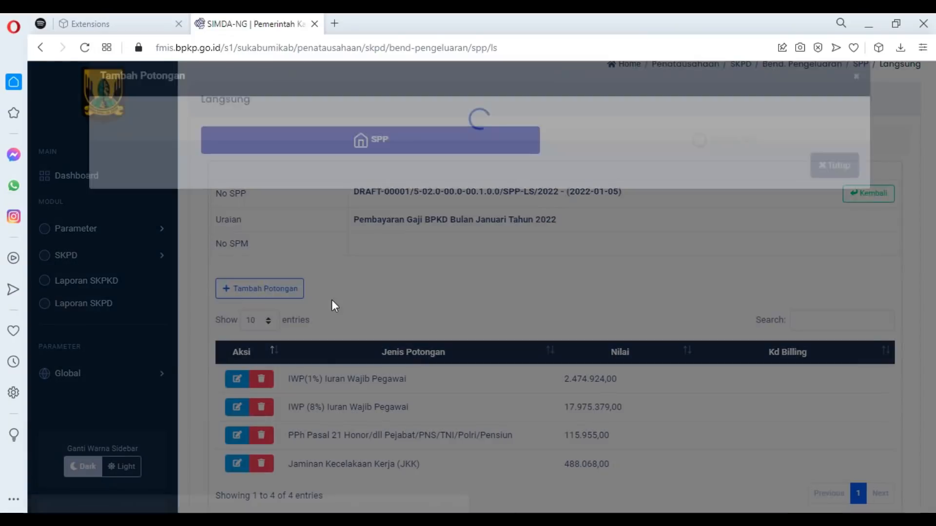
click(434, 149)
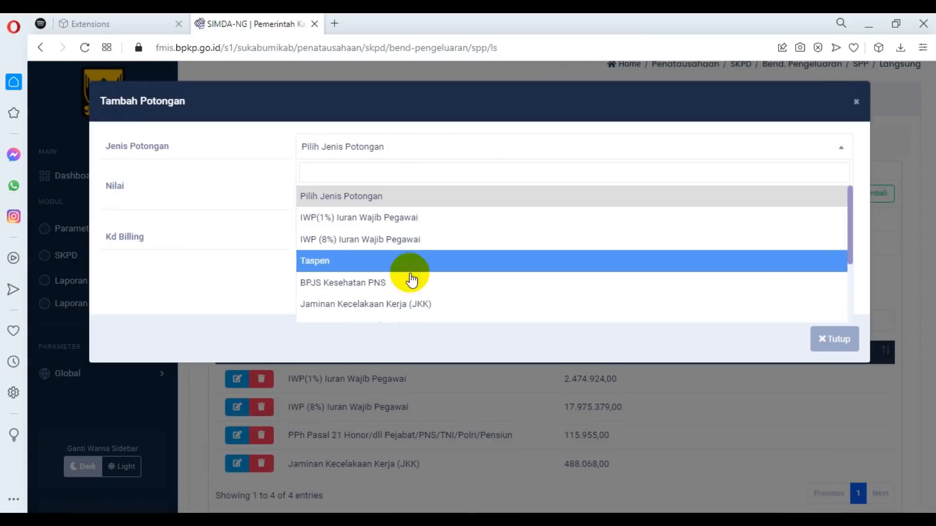
scroll(429, 290, down, 3)
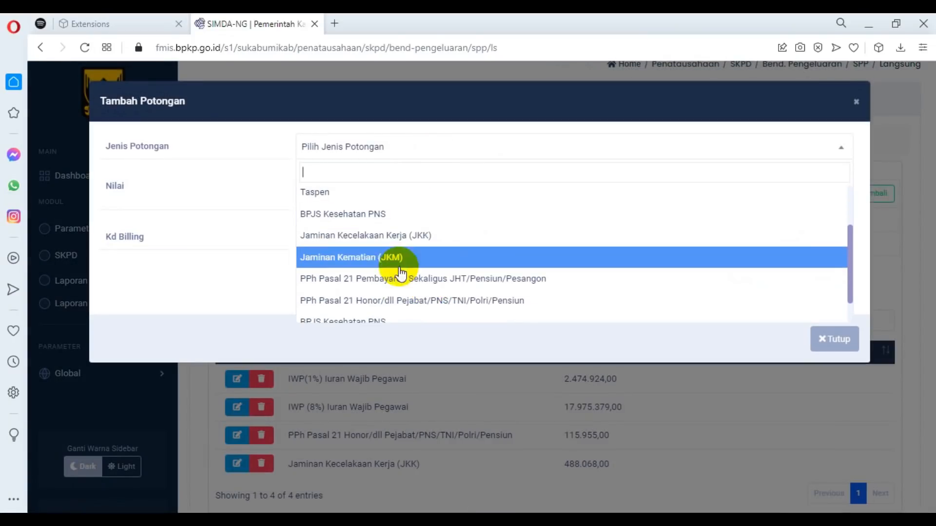
click(379, 257)
click(774, 179)
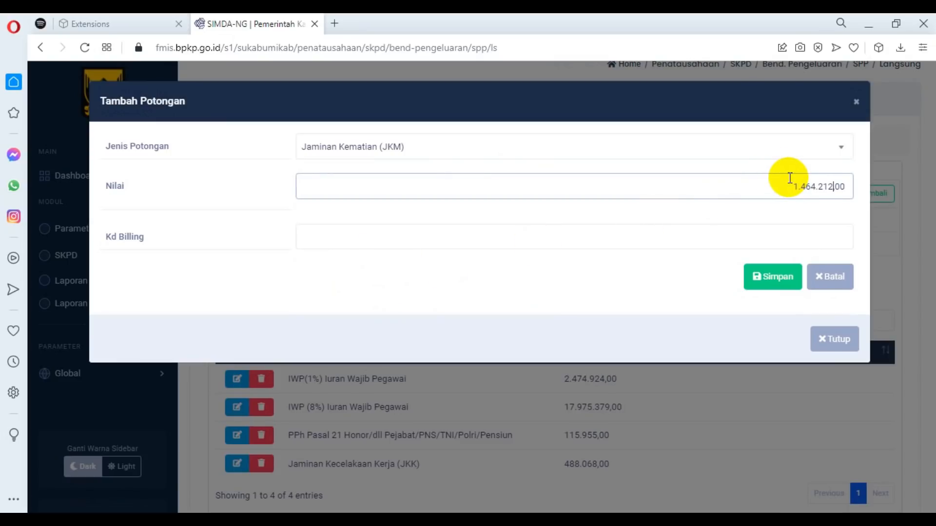
click(753, 278)
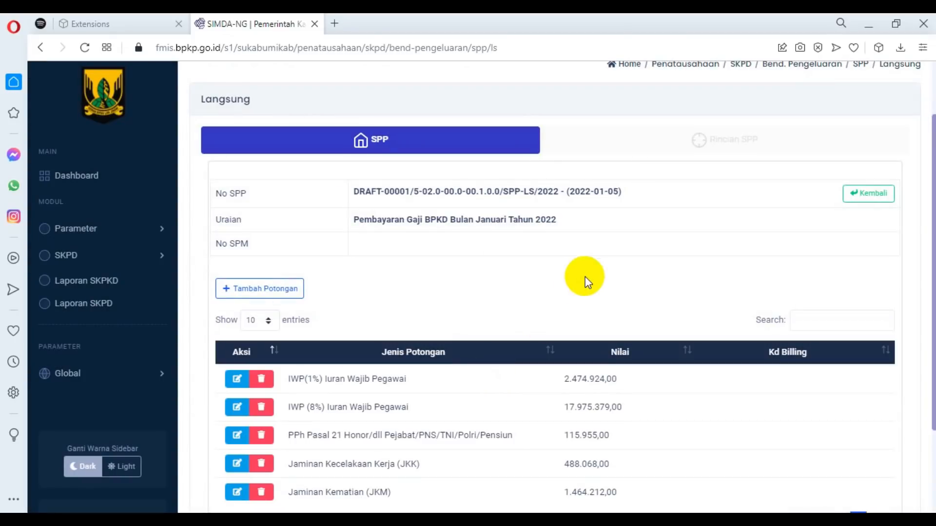
Return to the SPP list, open the draft SPP-LS printout, review both pages including the spending breakdown, and close it.
scroll(573, 268, down, 3)
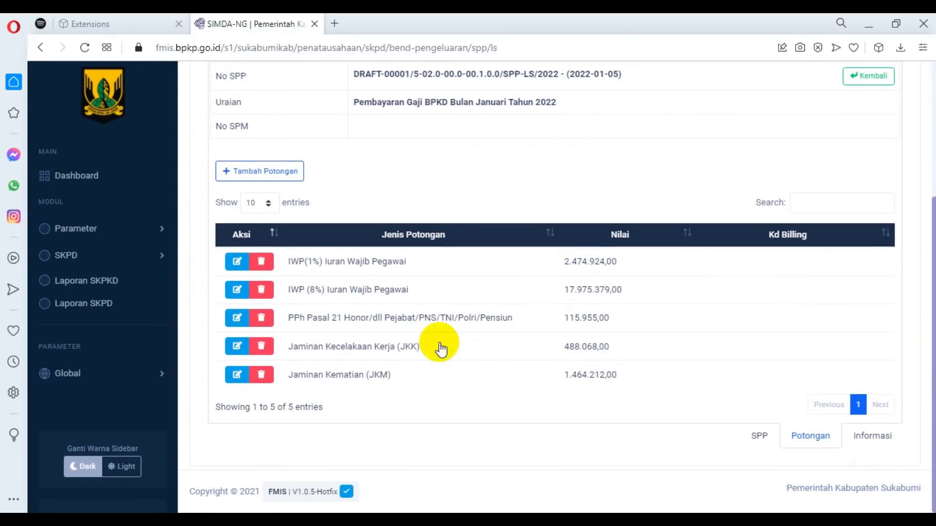
click(751, 441)
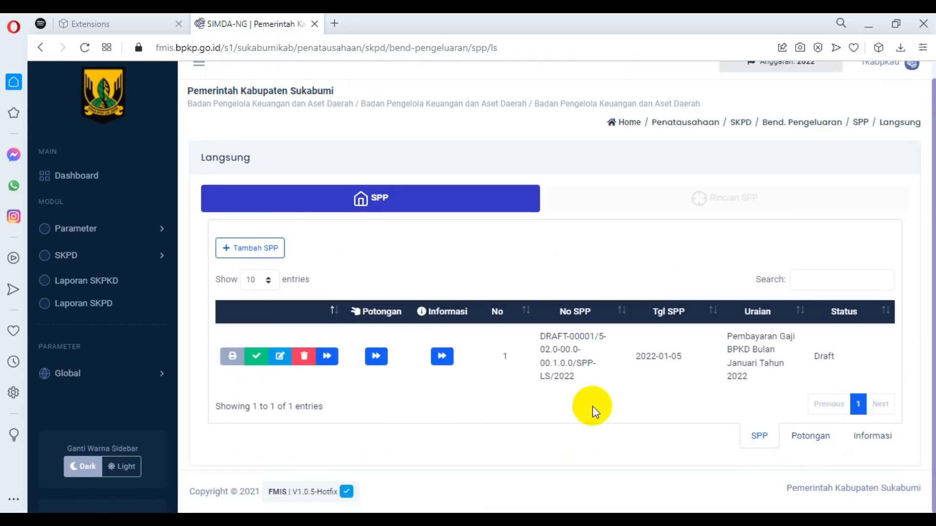
click(230, 358)
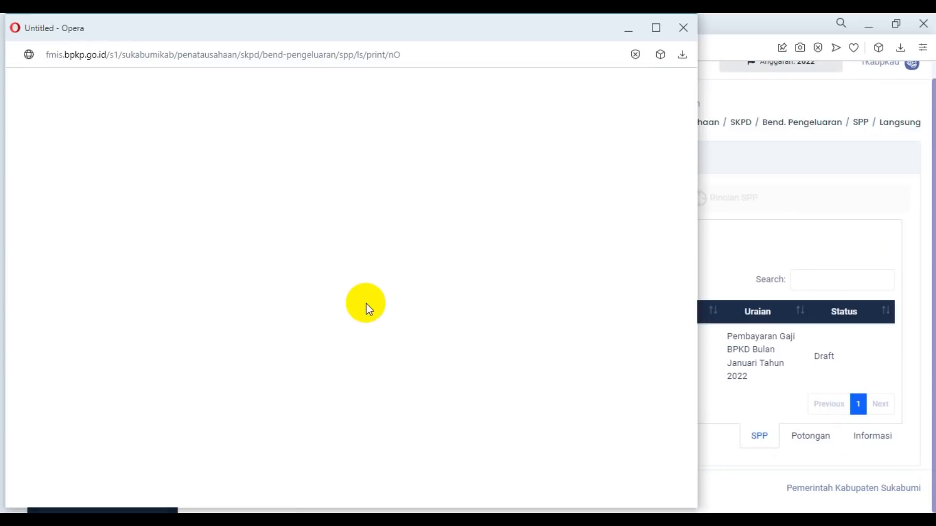
scroll(511, 263, down, 10)
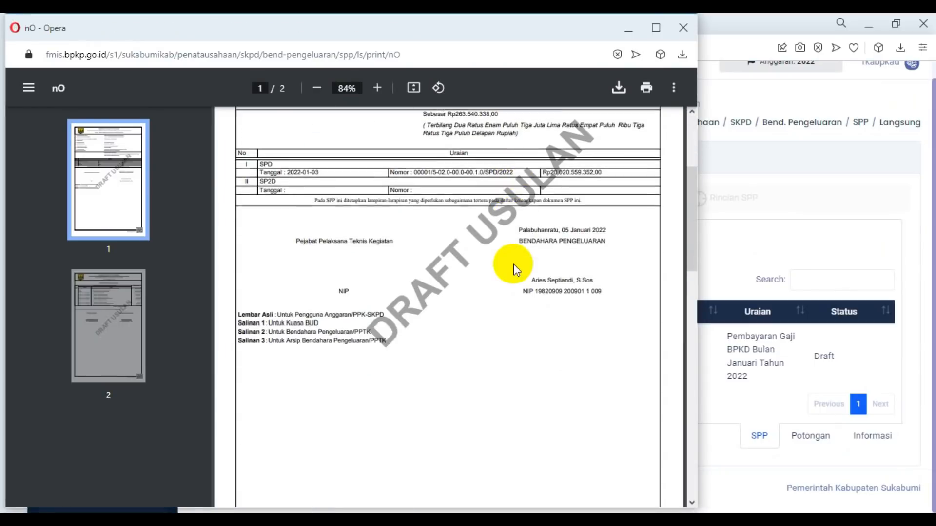
scroll(514, 276, down, 4)
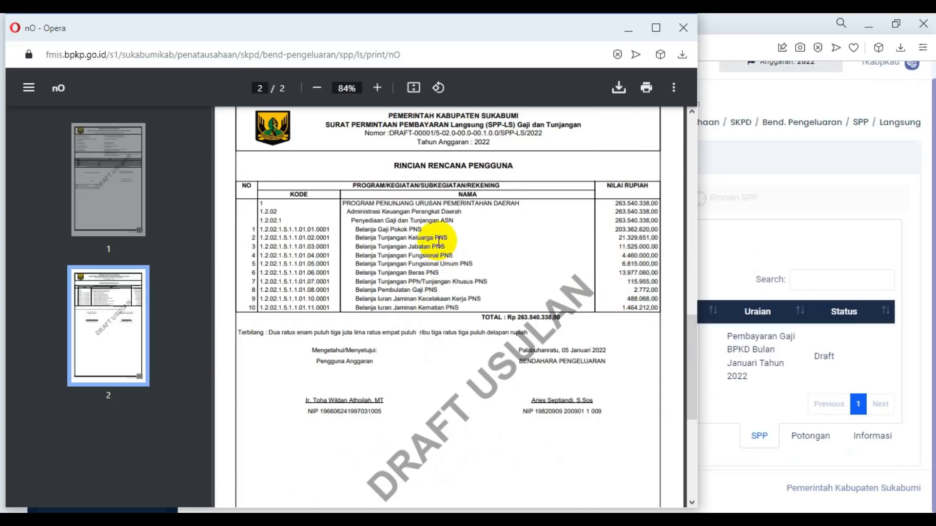
drag(614, 230, 651, 230)
scroll(609, 341, up, 10)
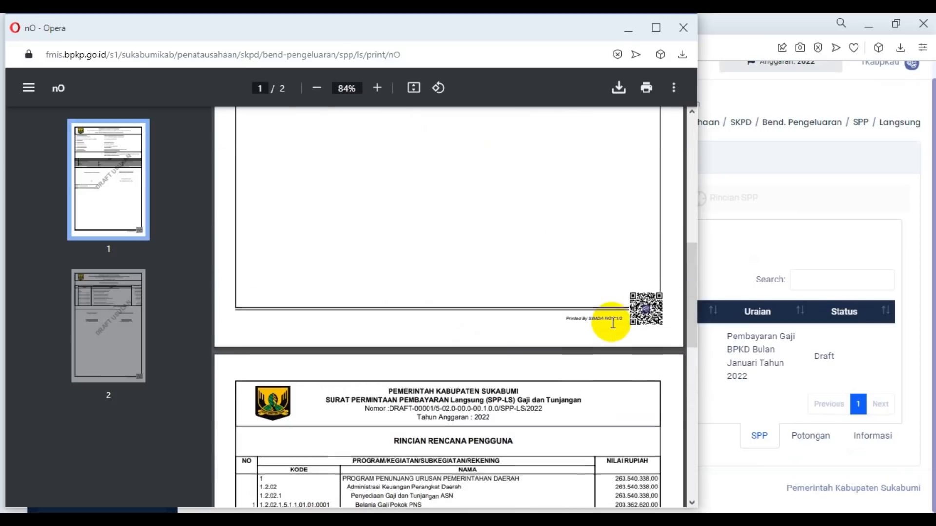
scroll(612, 322, up, 5)
click(658, 91)
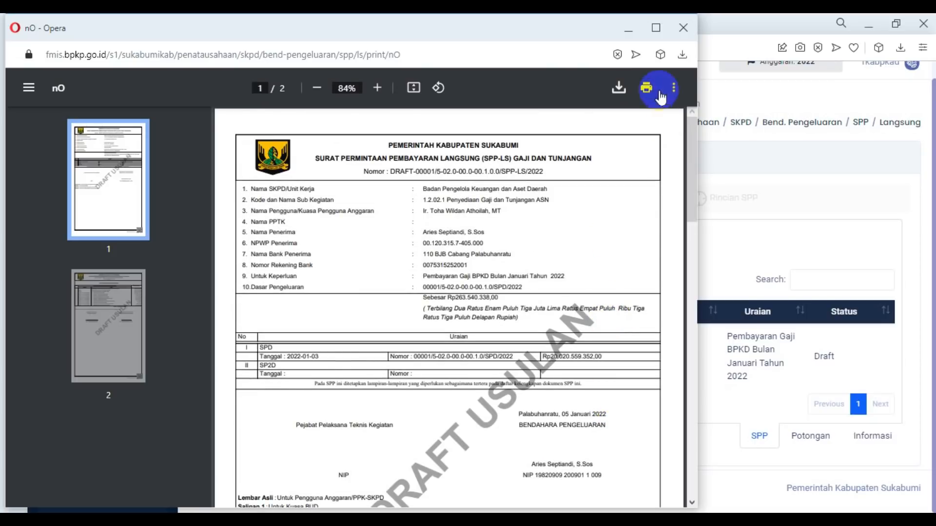
click(683, 28)
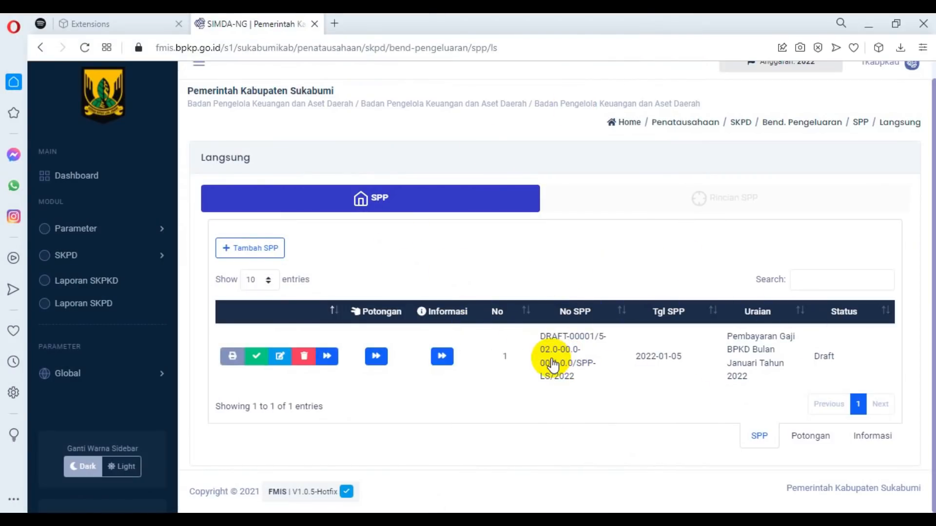
Submit the draft SPP-LS for the January 2022 BPKD salary payment for verification and check its status.
drag(541, 351, 599, 387)
click(684, 393)
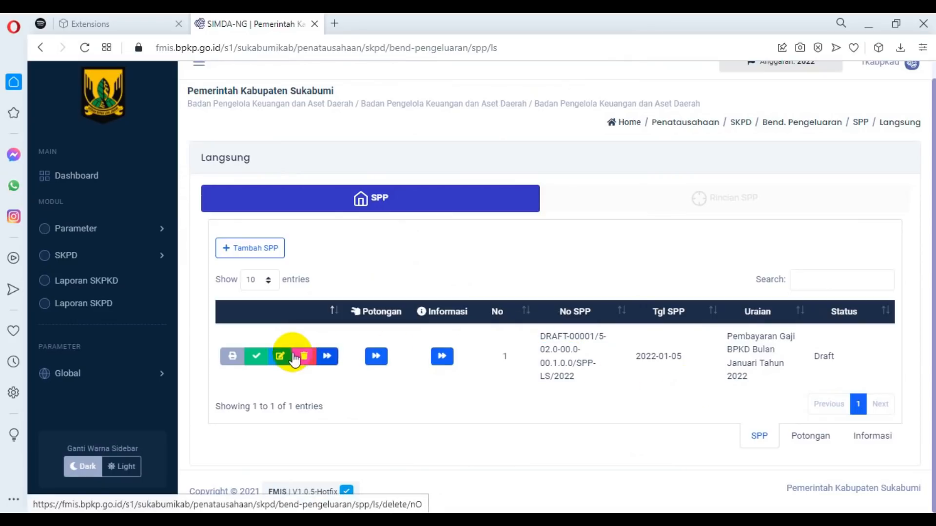
click(255, 360)
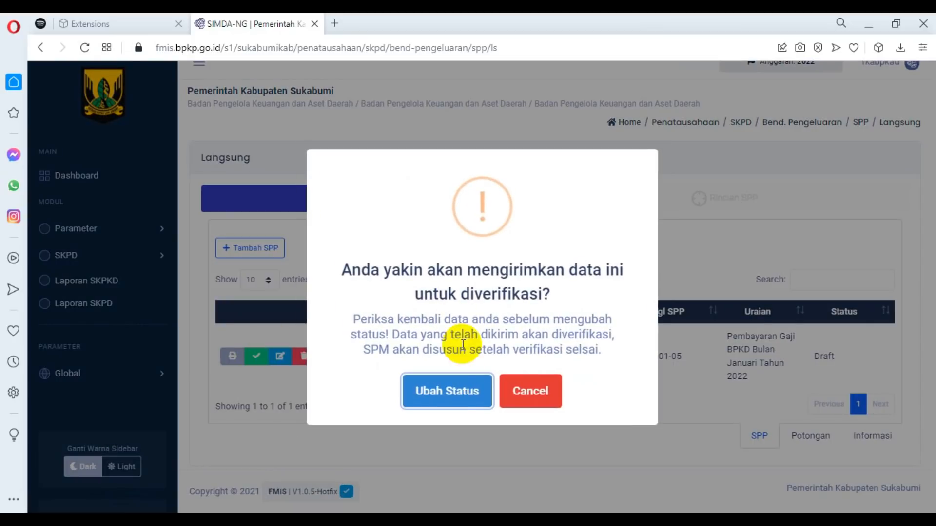
click(443, 390)
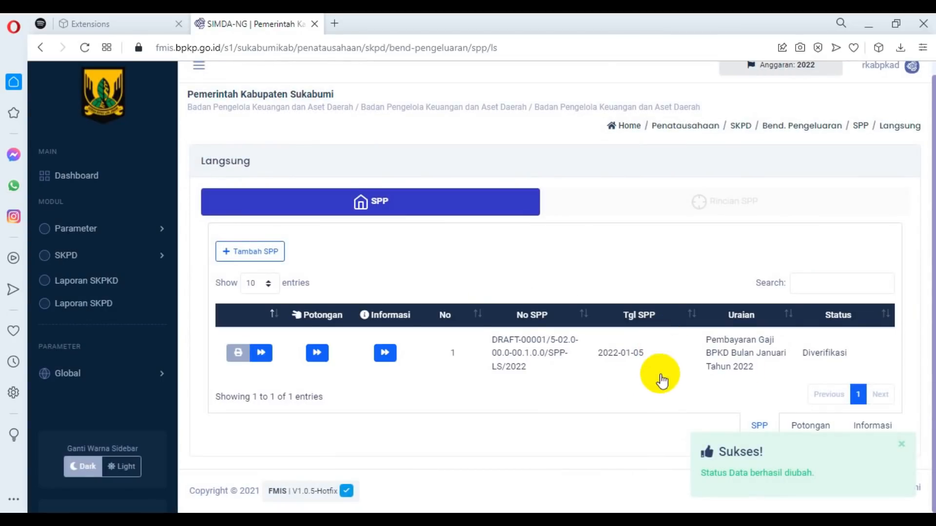
drag(796, 355, 818, 353)
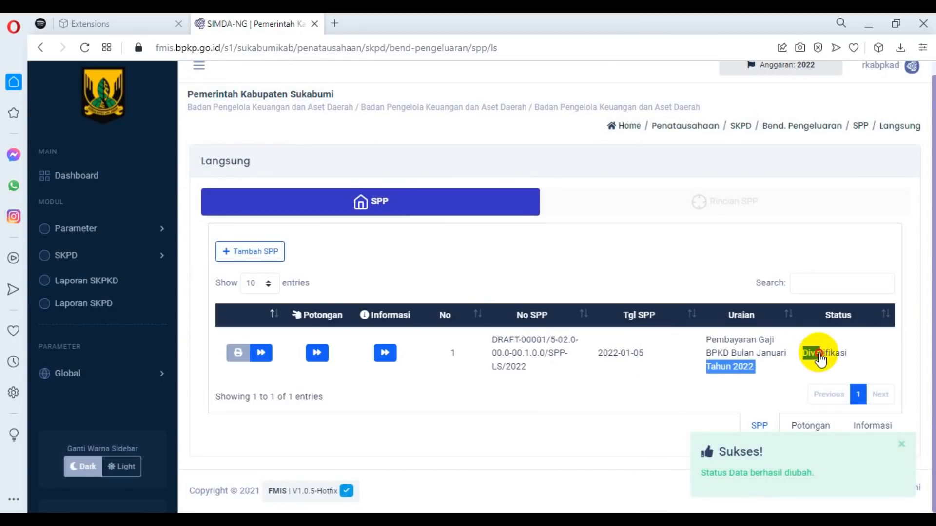
click(839, 374)
drag(804, 357, 841, 359)
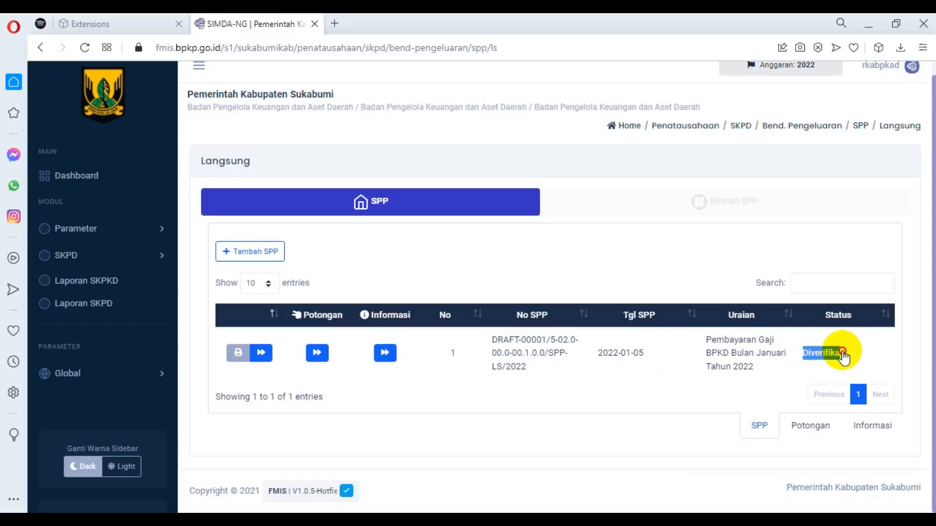
Open the Langsung (SPM-LS) list of payment orders under the SKPD's Tata Usaha module.
click(146, 259)
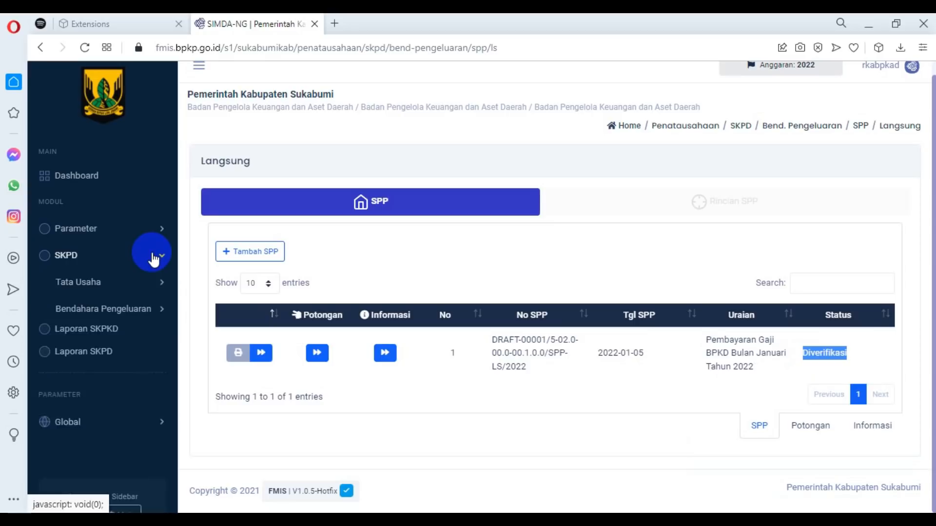
click(157, 285)
click(82, 311)
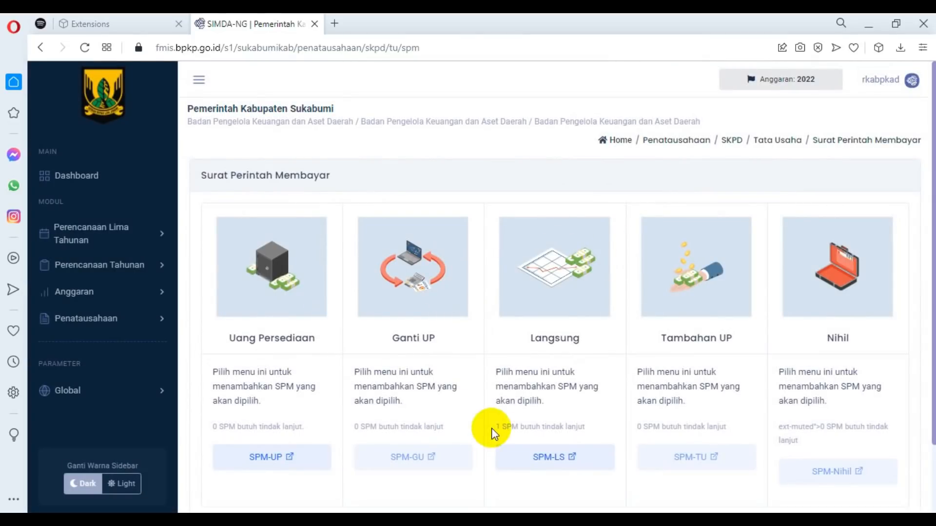
click(561, 457)
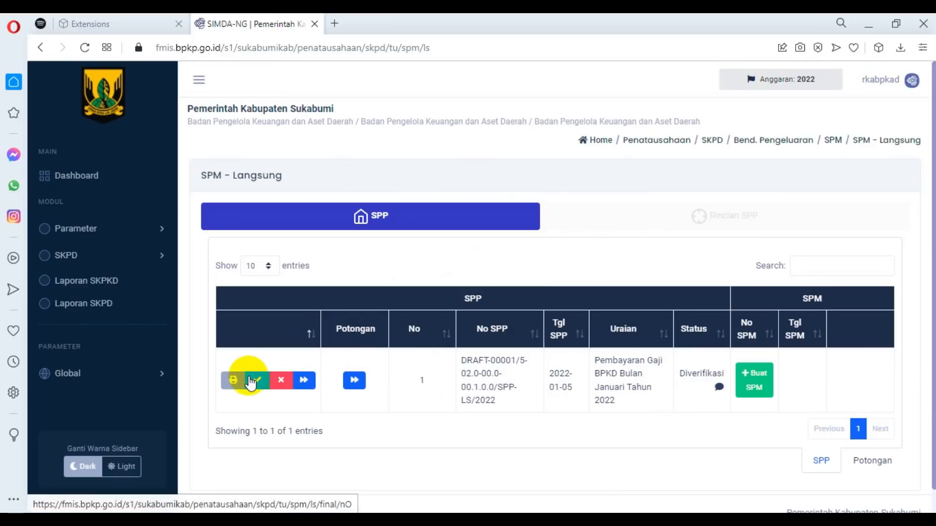
Open the SPP's verification notes and draft the note "ini diisi jika spm ditolak ada yg harus diperbaiki".
click(719, 388)
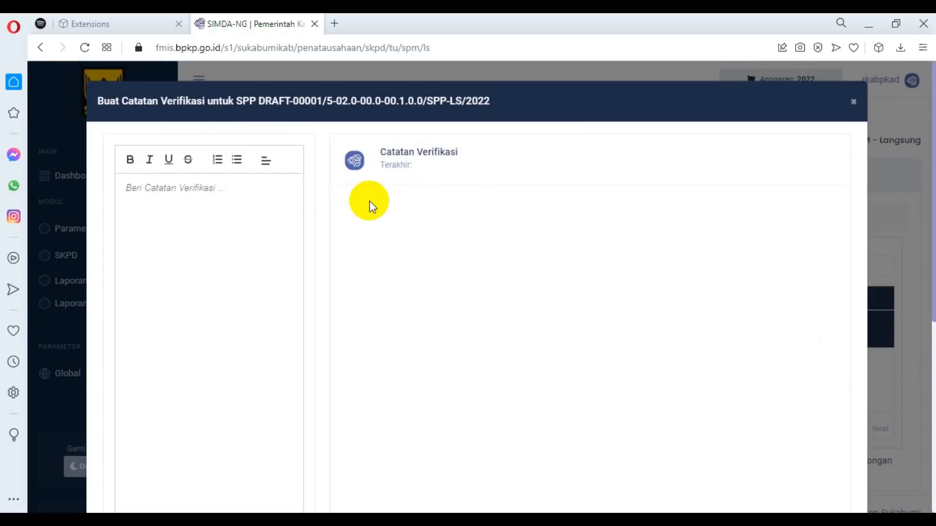
click(207, 200)
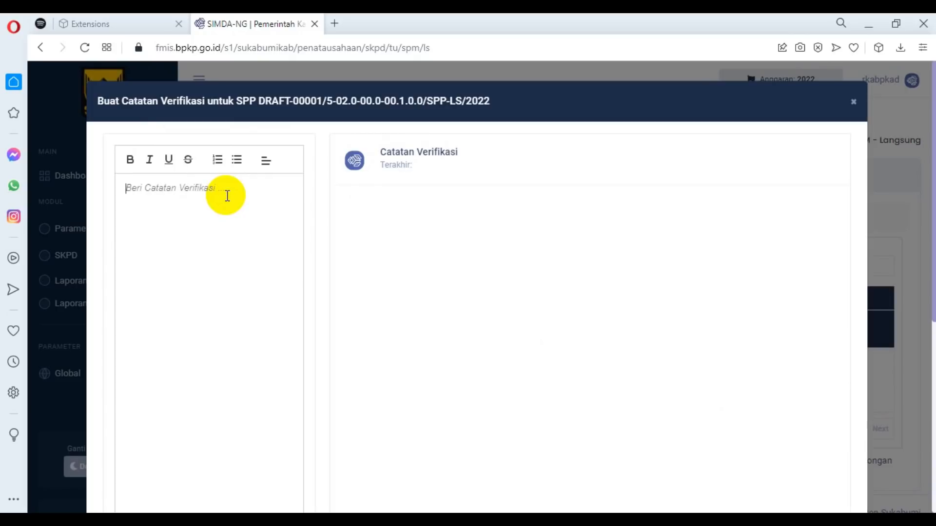
text(i)
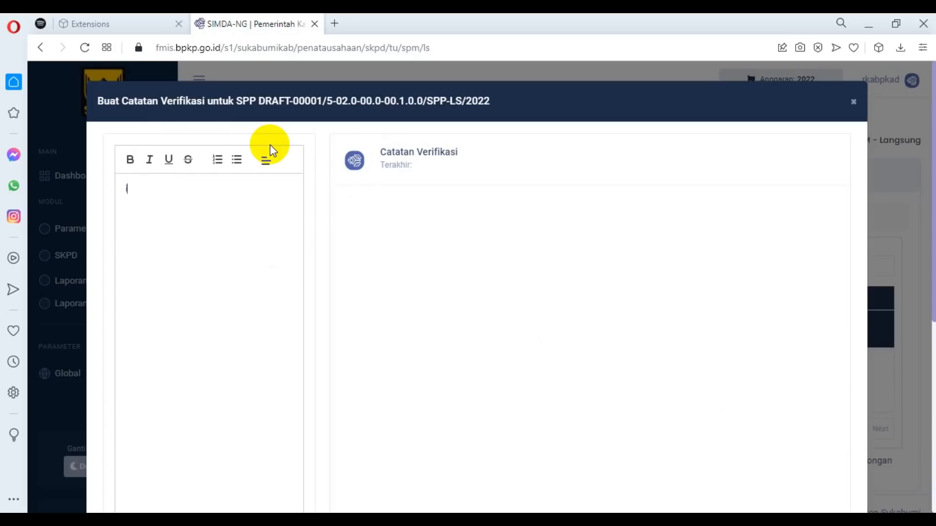
key(BackSpace)
text(()
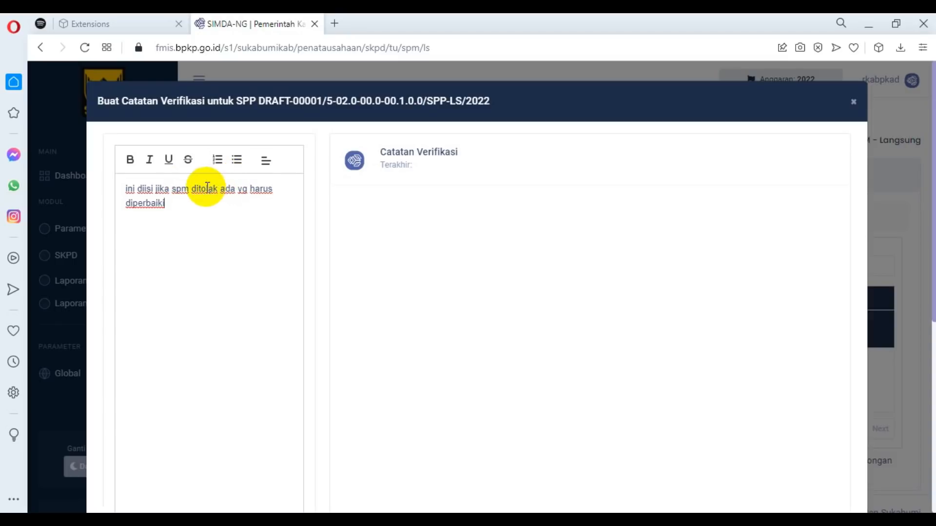
Insert "oleh verifikator SKPD karena" after "ditolak" in the draft verification note.
click(193, 194)
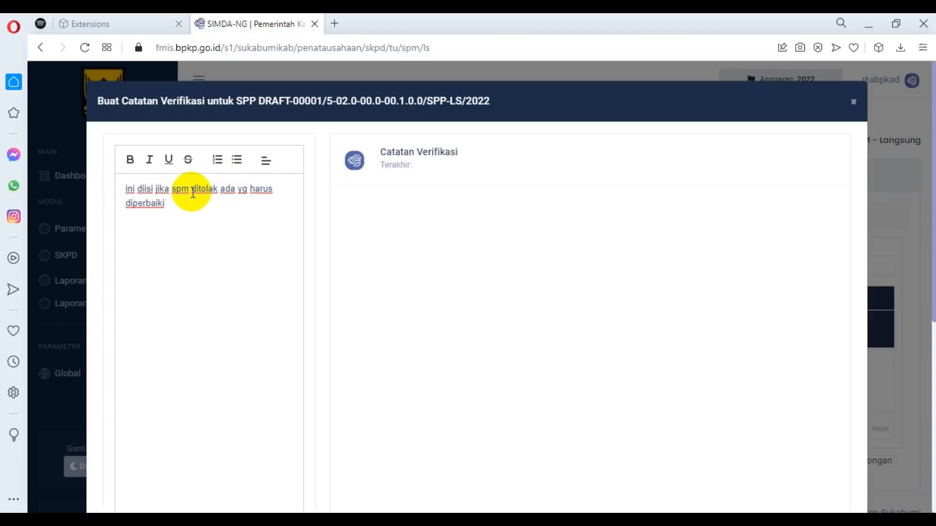
text(oleh )
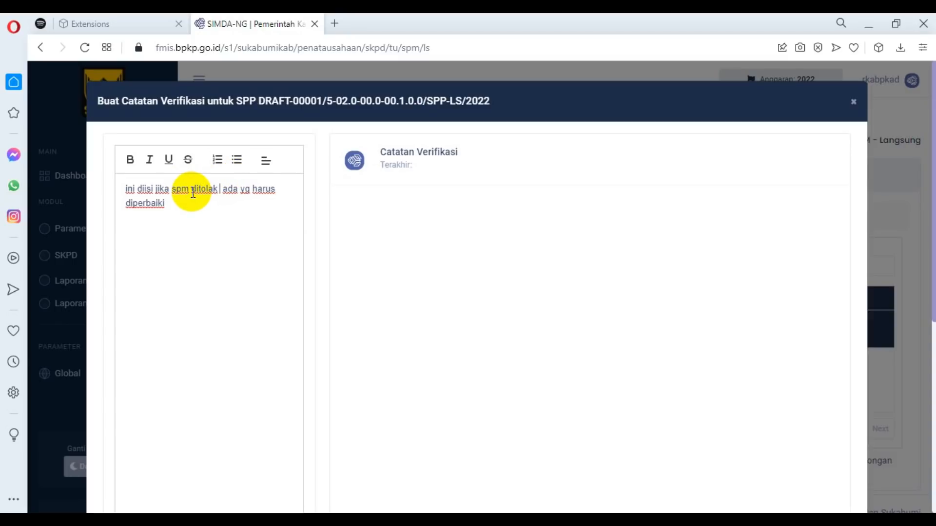
text(ve )
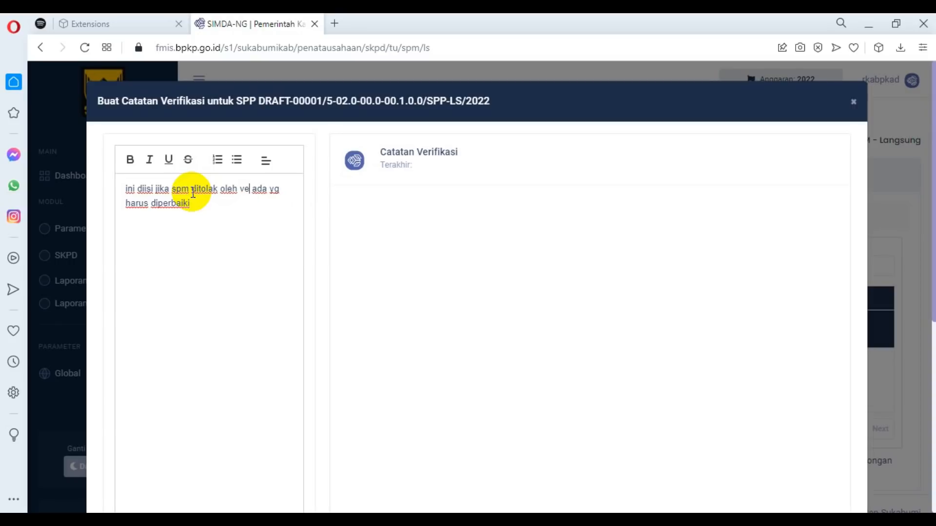
text(rivika)
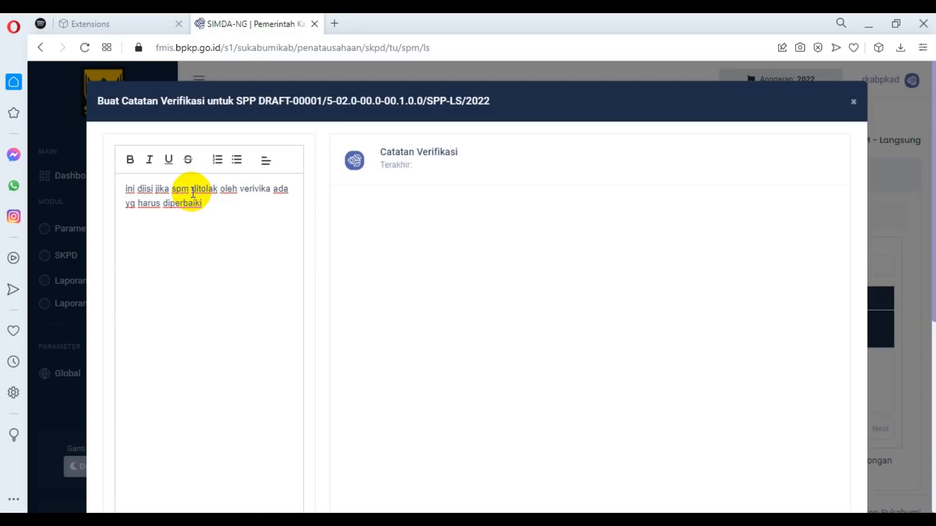
key(BackSpace)
key(BackSpace)
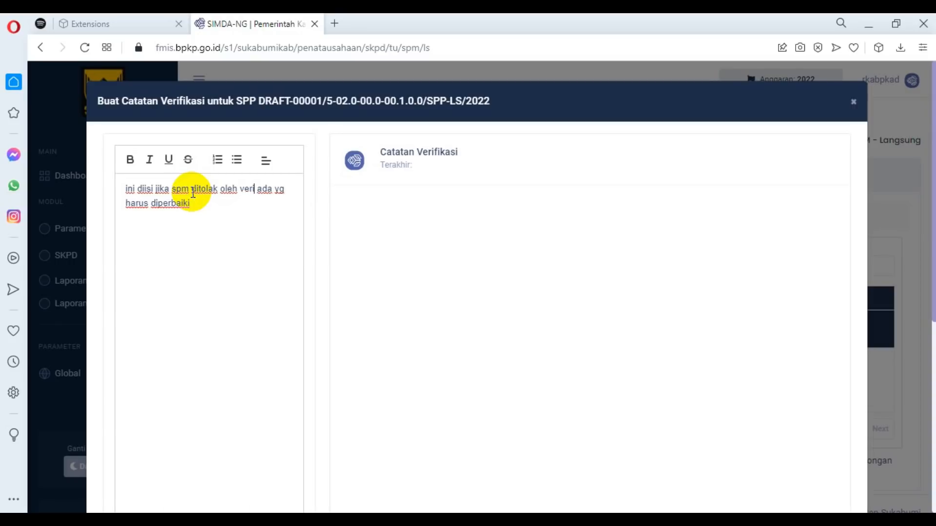
text(kator SKD)
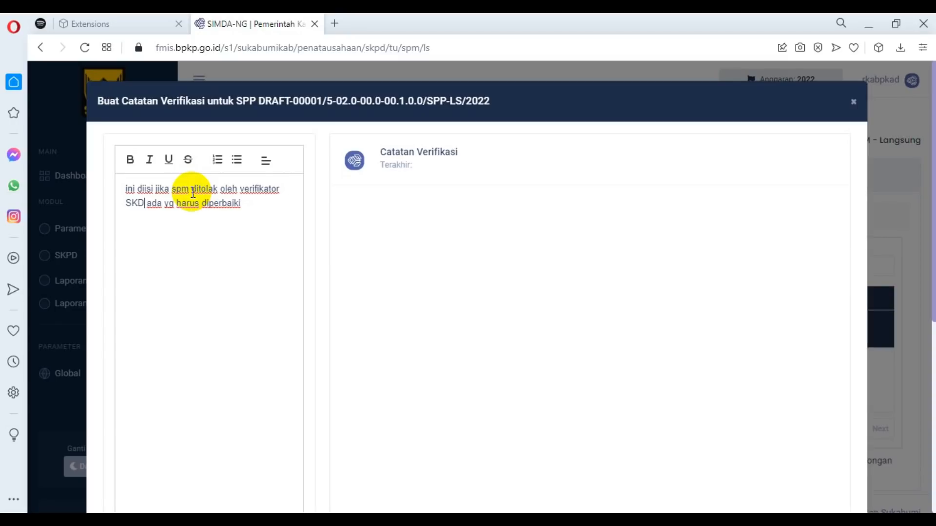
key(BackSpace)
text(PD)
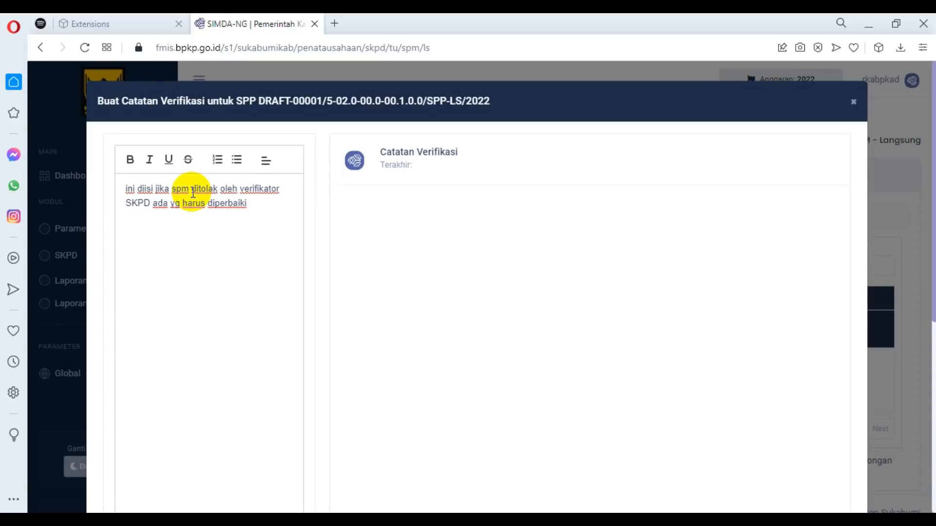
text(karna)
key(BackSpace)
text(na)
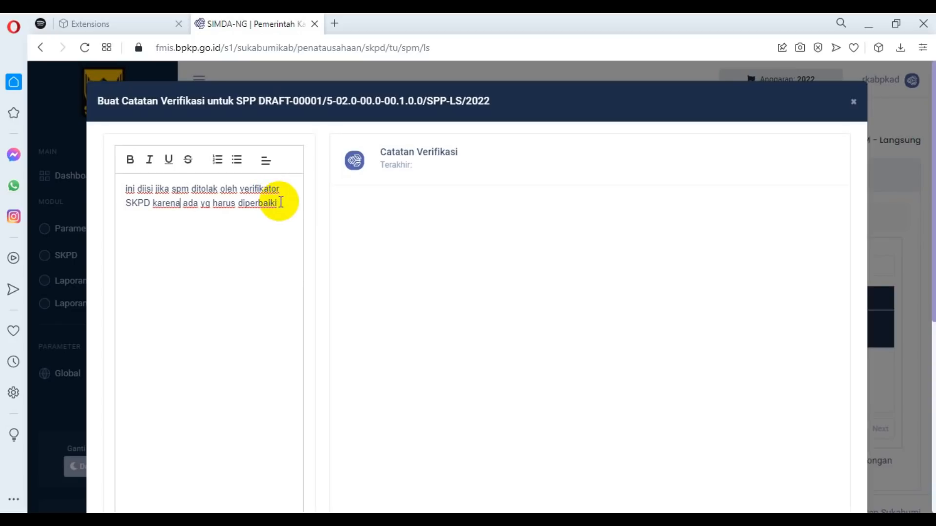
Clear the whole draft verification note and close the notes dialog without sending it.
drag(126, 189, 294, 211)
scroll(595, 346, down, 5)
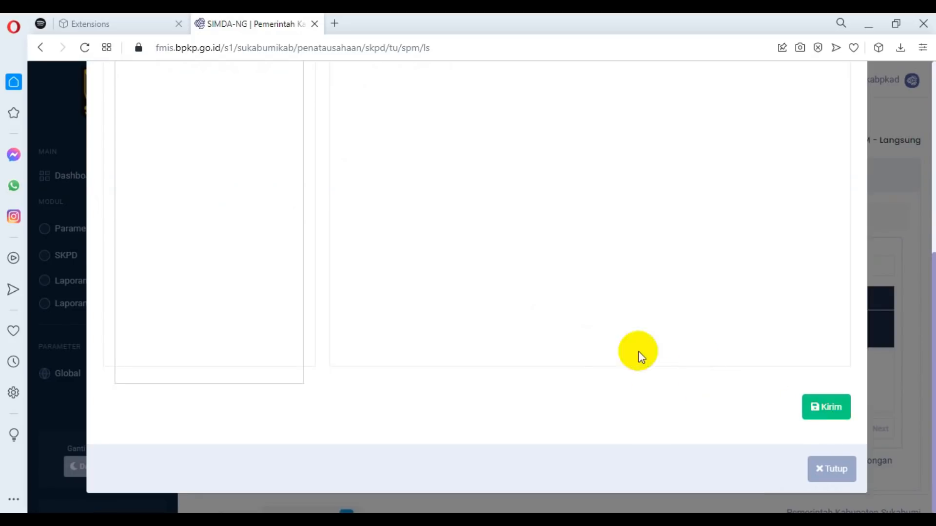
scroll(585, 341, up, 5)
scroll(304, 271, up, 1)
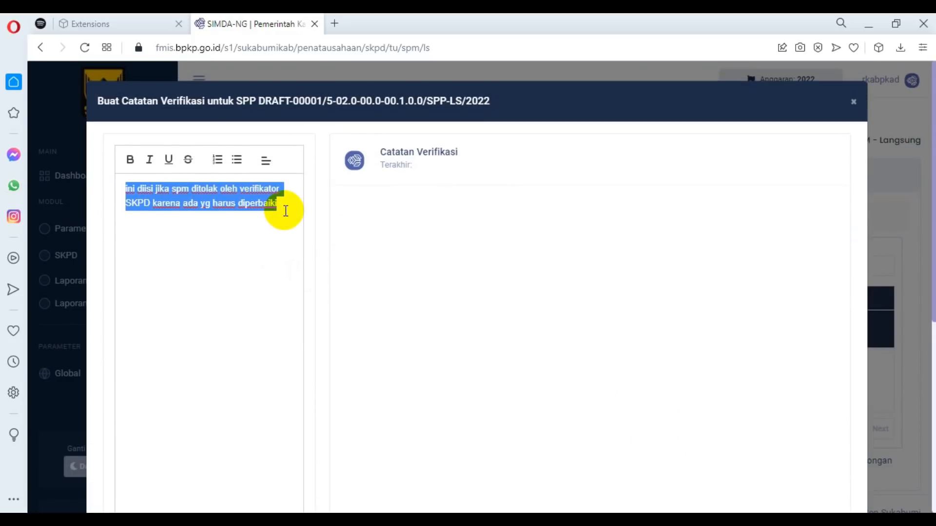
scroll(773, 325, down, 5)
scroll(256, 211, up, 5)
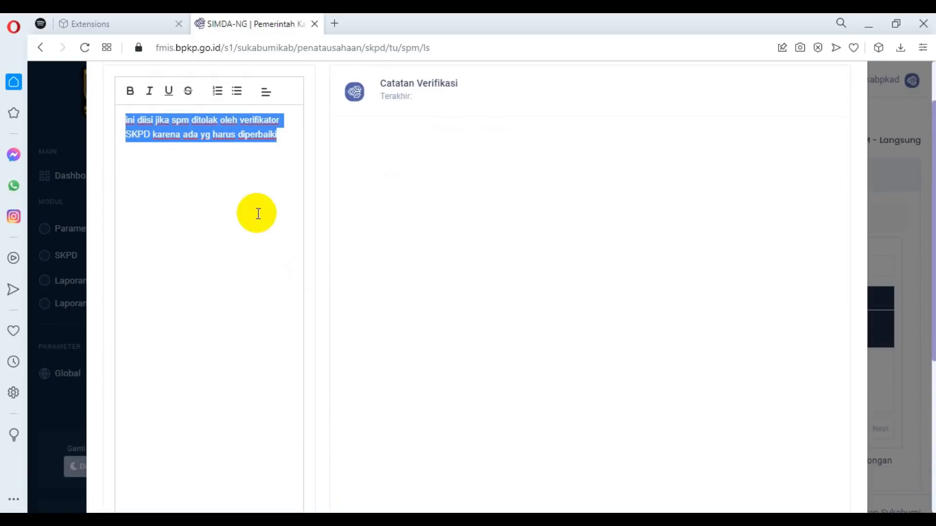
key(BackSpace)
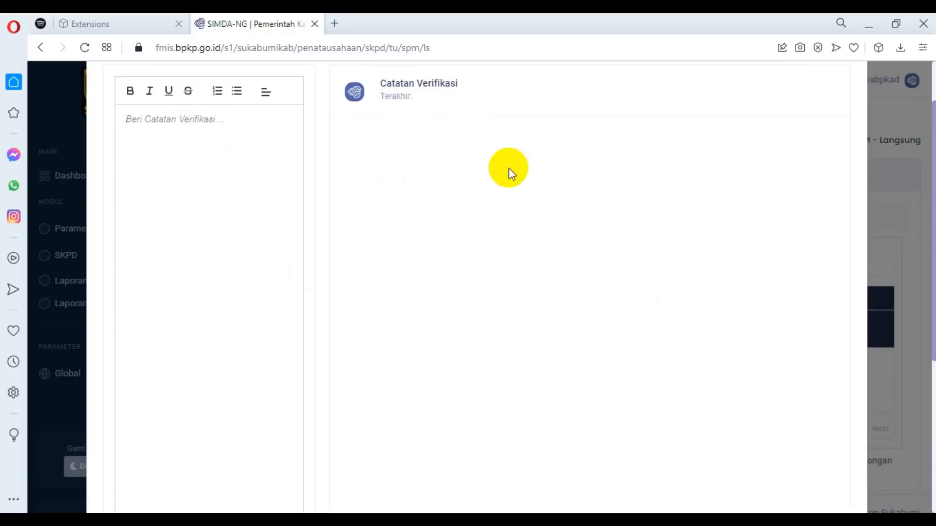
scroll(507, 171, up, 2)
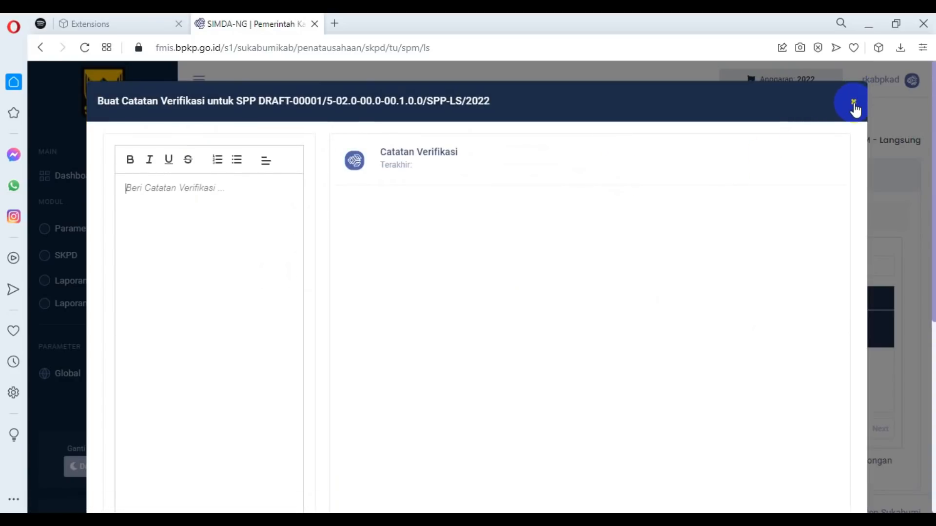
click(853, 103)
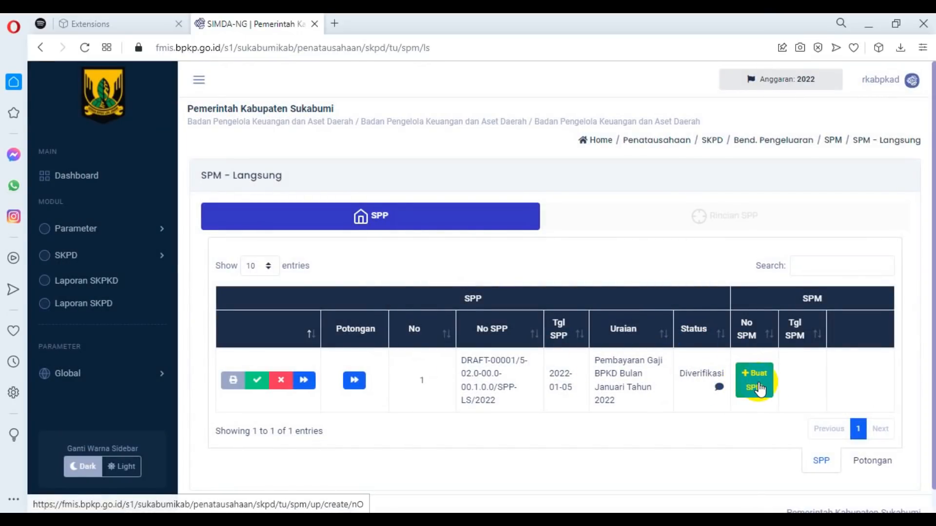
Finalise the SPP for the January 2022 BPKD salary payment and confirm the status change.
click(258, 383)
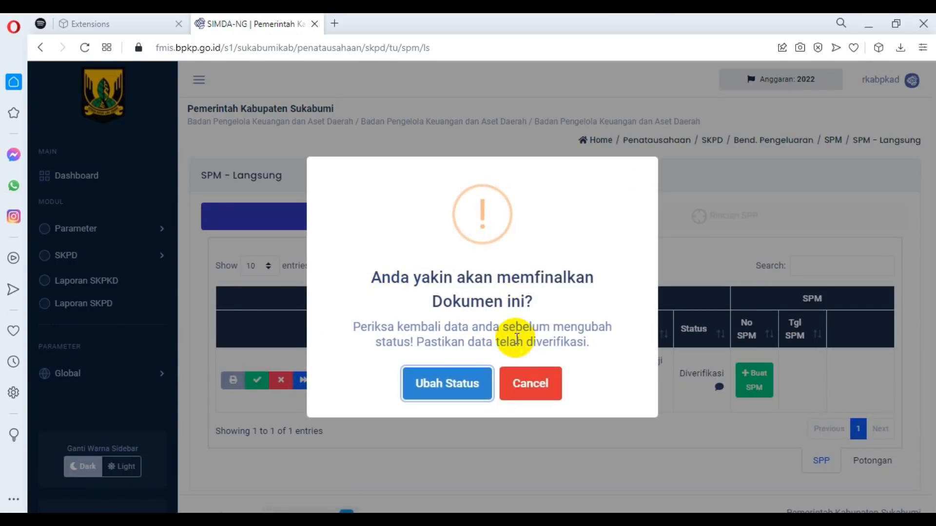
click(509, 385)
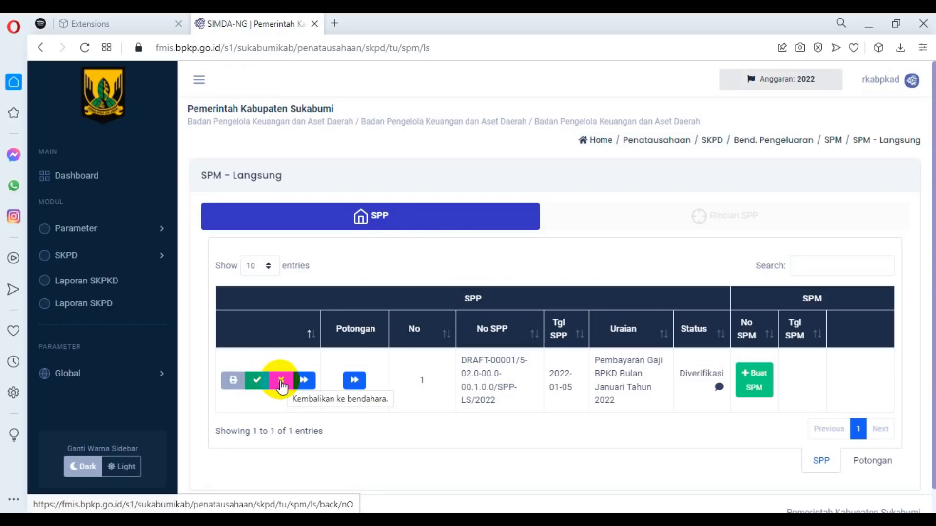
click(254, 383)
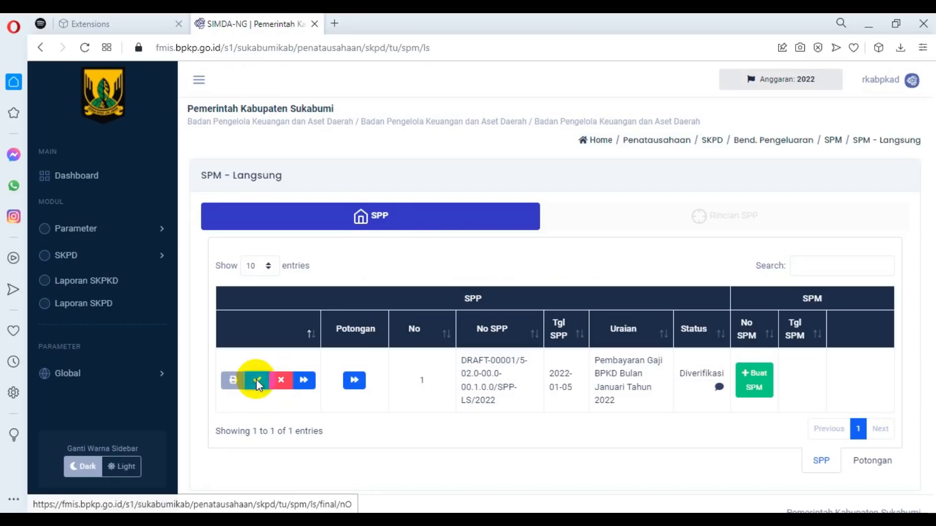
click(419, 383)
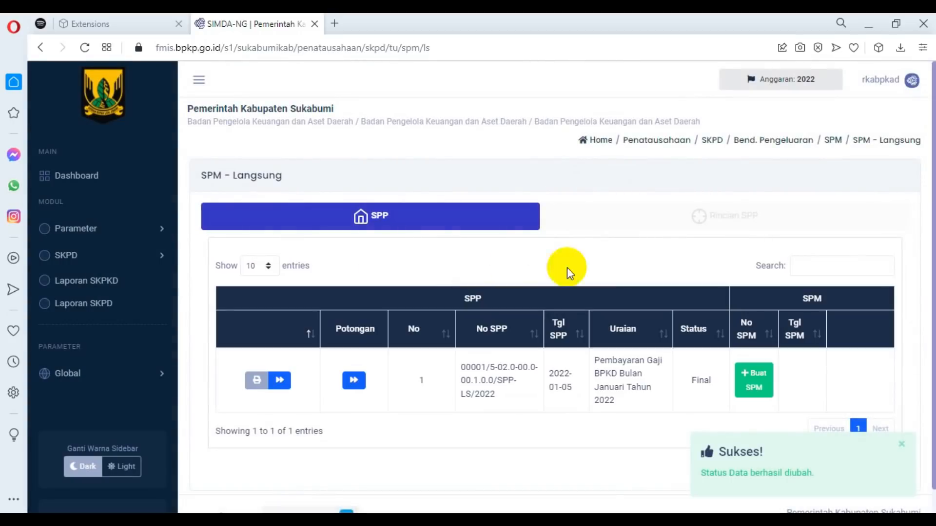
Create an SPM for the finalised SPP, select the Pengguna Anggaran official as signatory, and enter the verifier's name.
click(753, 390)
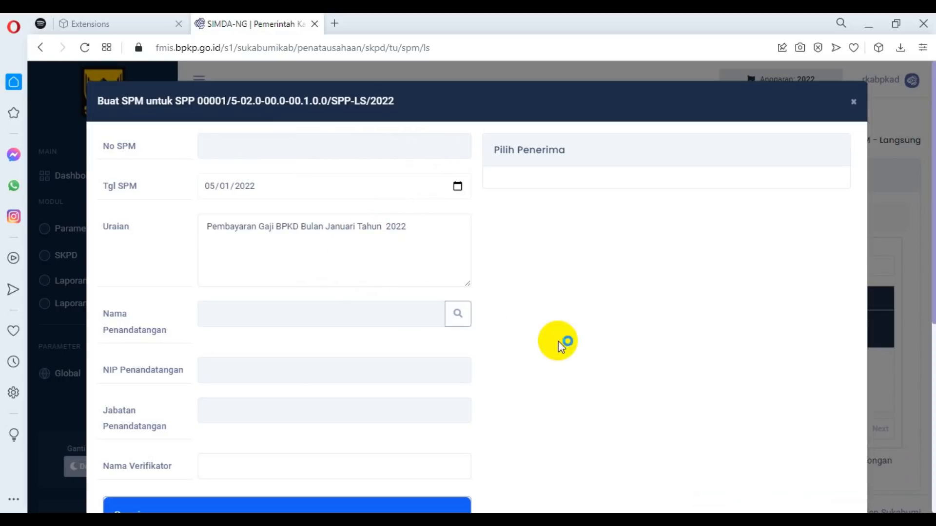
click(457, 315)
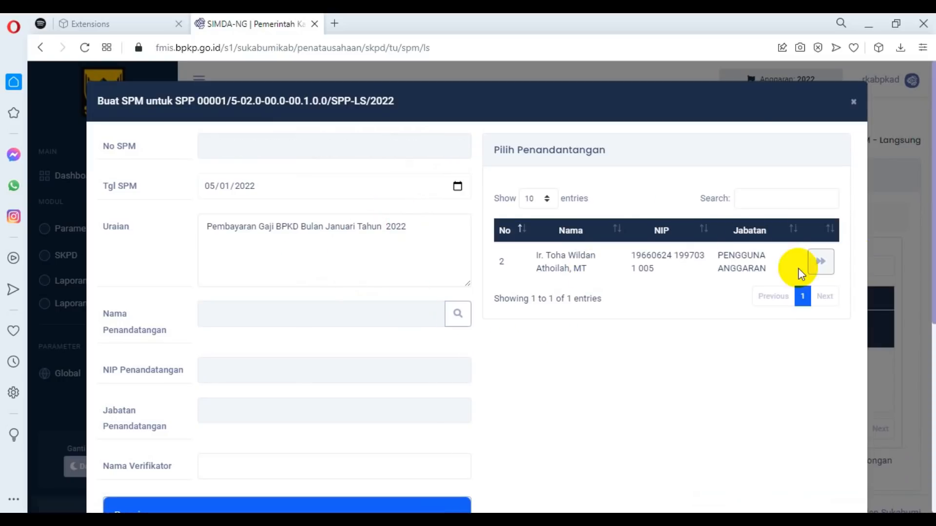
click(819, 262)
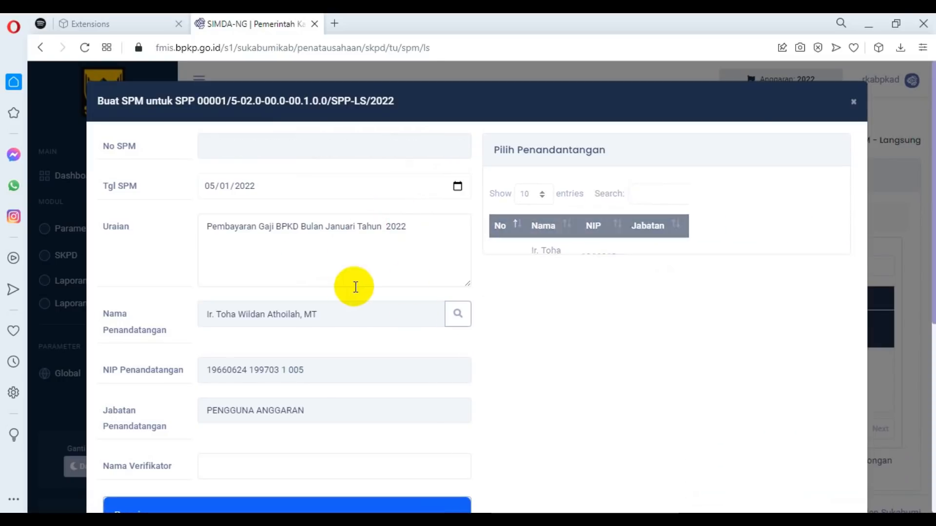
scroll(359, 283, down, 3)
click(279, 339)
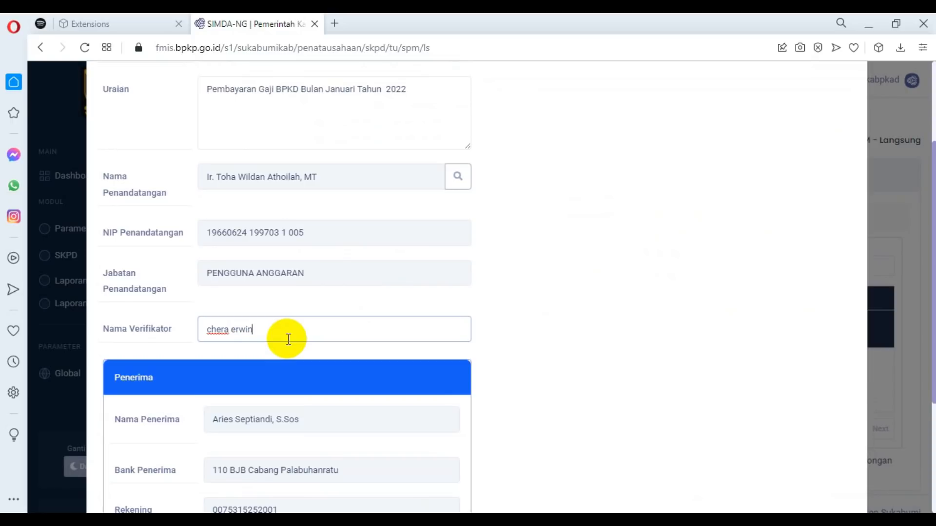
Clear the verifier's name and try to save the SPM without it.
drag(298, 330, 193, 328)
key(ctrl+c)
scroll(604, 318, down, 4)
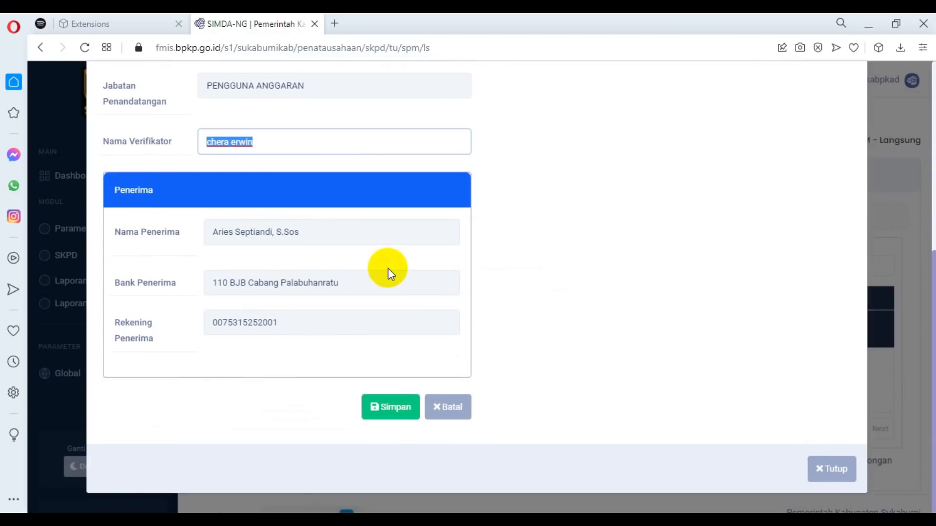
key(BackSpace)
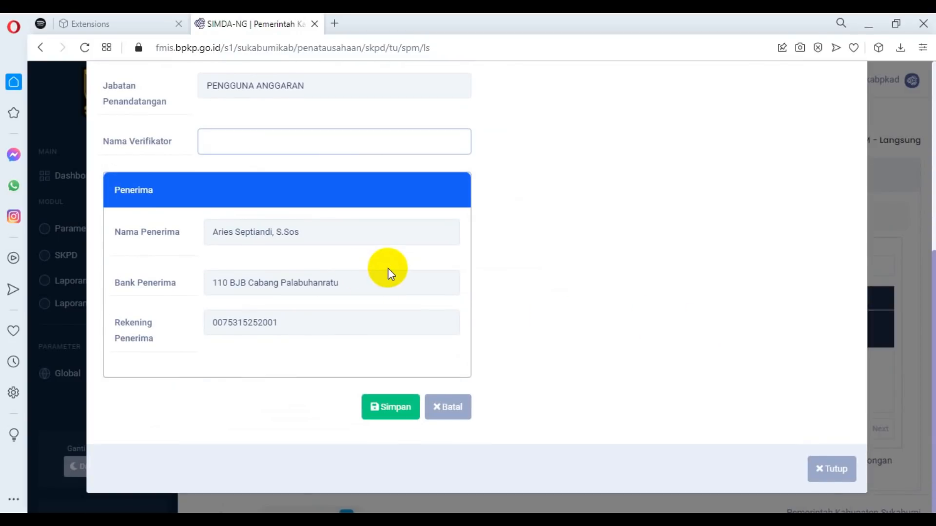
click(387, 407)
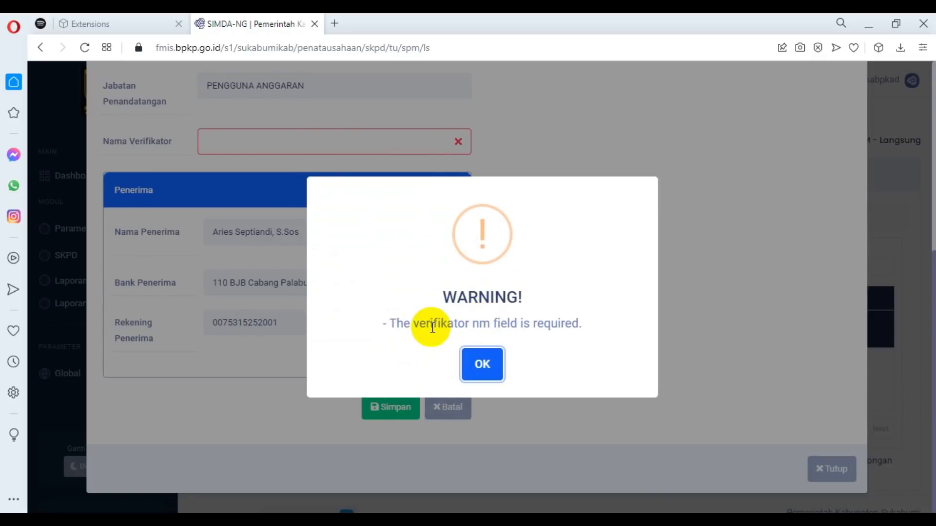
drag(410, 324, 530, 324)
click(499, 374)
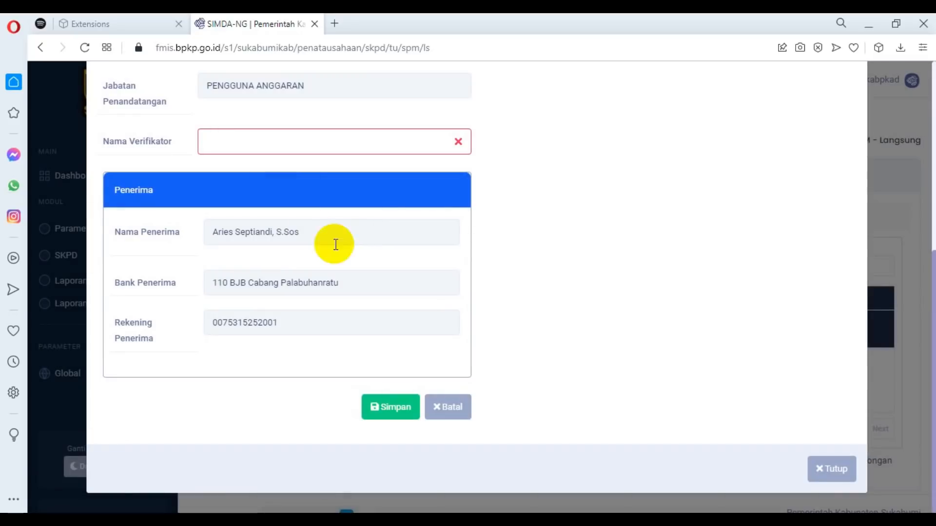
Fill in the verifier's name again and save the SPM.
key(ctrl+v)
click(398, 411)
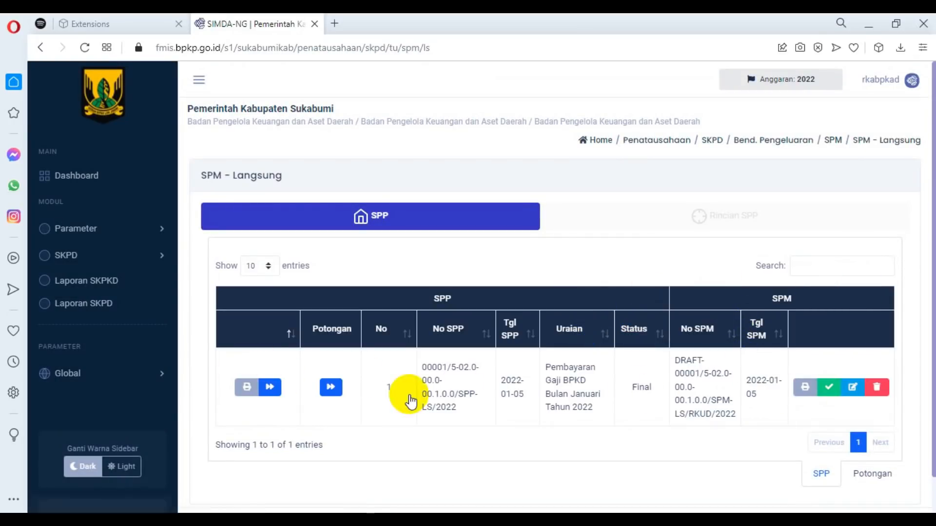
Open the final SPP's printout, save it as the PDF SPP BPKAD in Downloads, and close the print window.
click(247, 387)
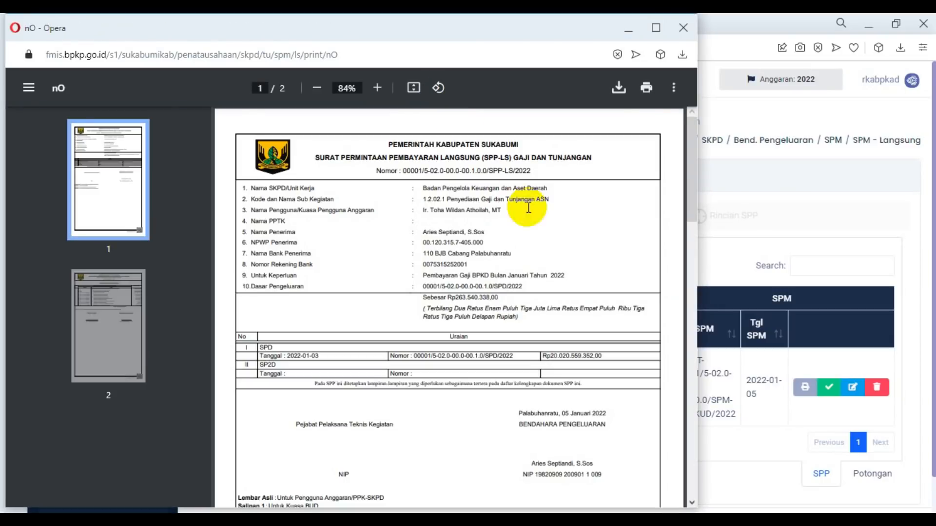
scroll(560, 234, down, 4)
scroll(546, 227, down, 10)
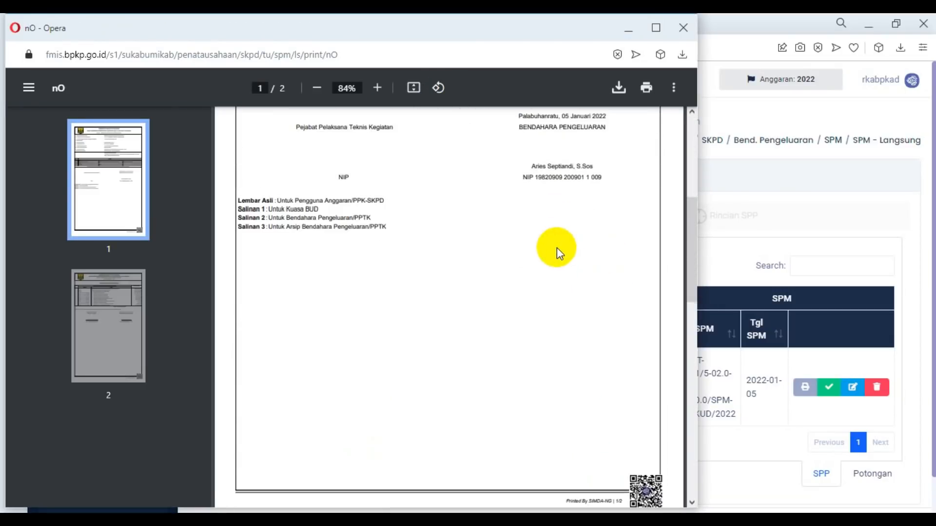
scroll(566, 265, down, 3)
scroll(565, 256, up, 3)
click(619, 89)
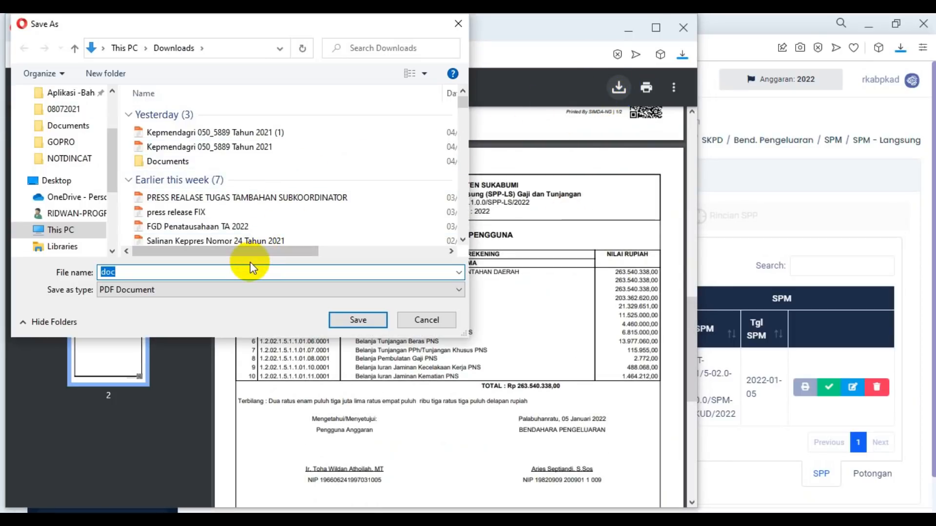
text(SPP)
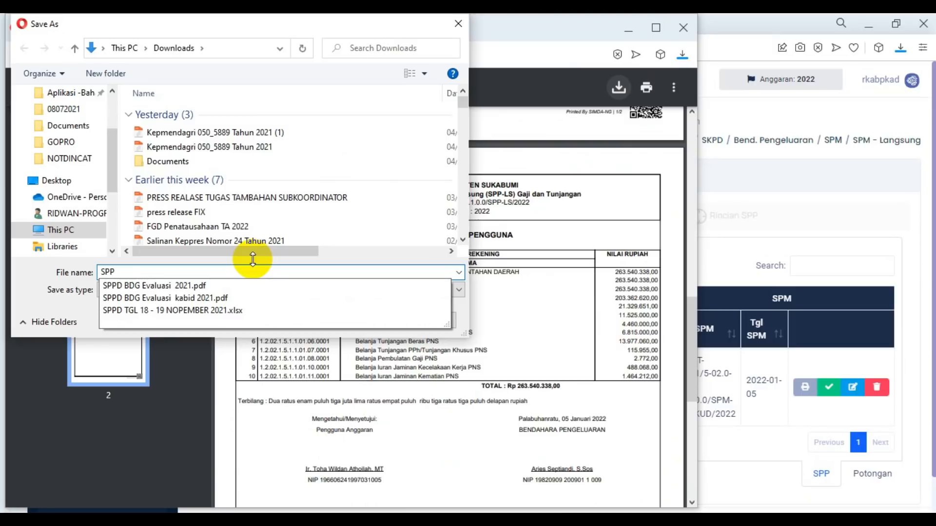
text( BPKAD)
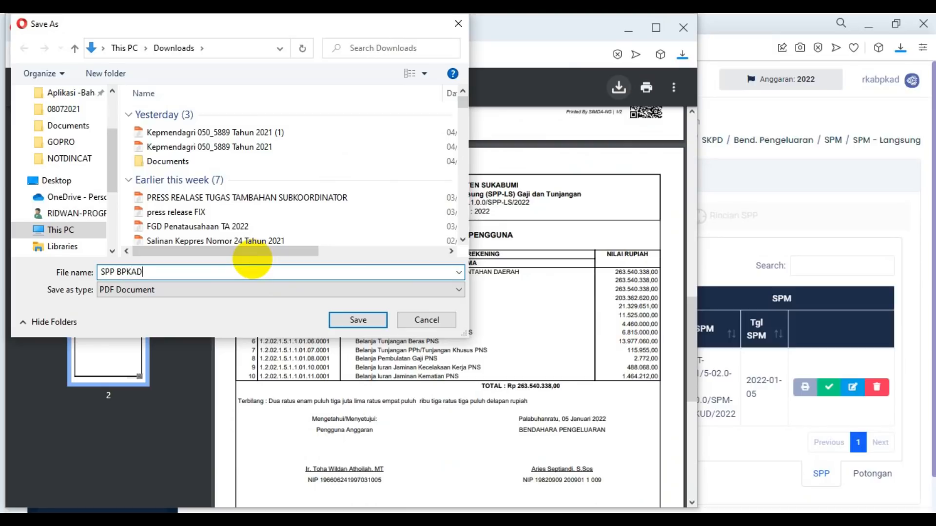
key(Return)
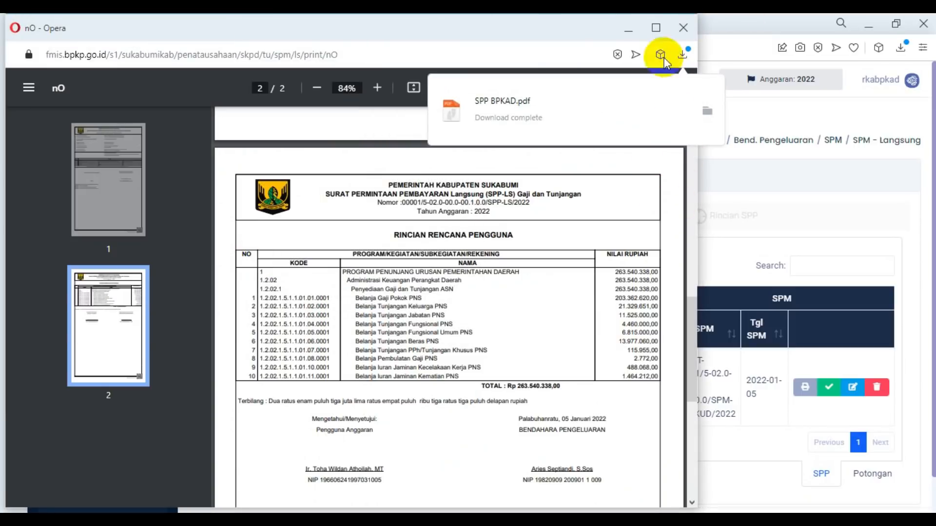
click(684, 28)
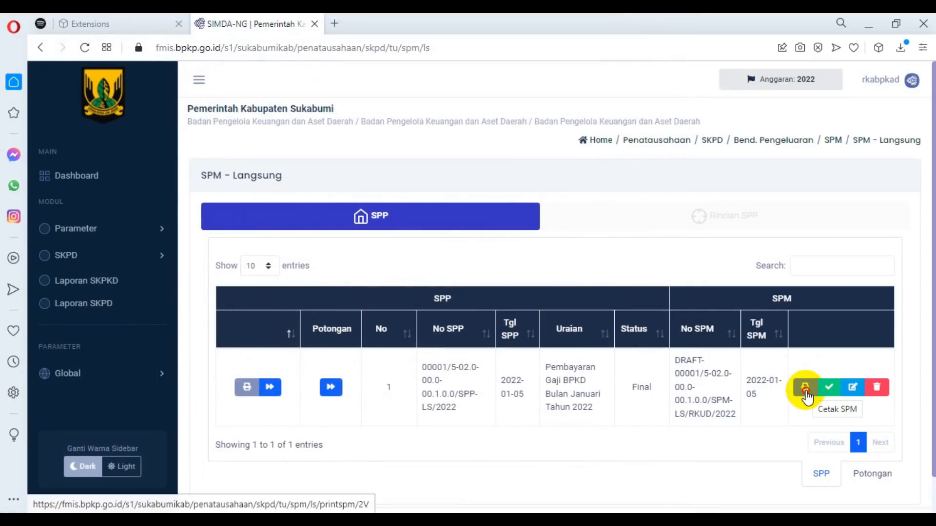
Open the draft SPM's printout in a maximised window at a readable size.
click(806, 390)
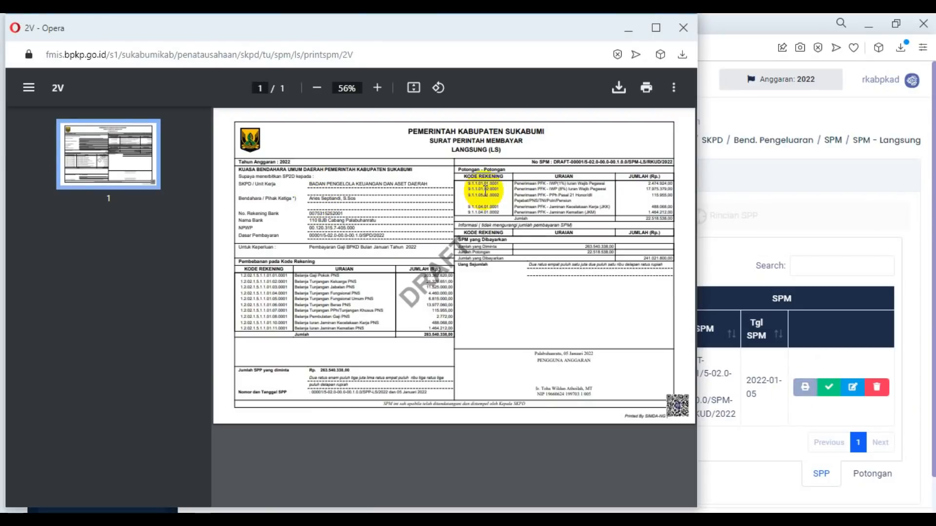
click(378, 88)
click(379, 88)
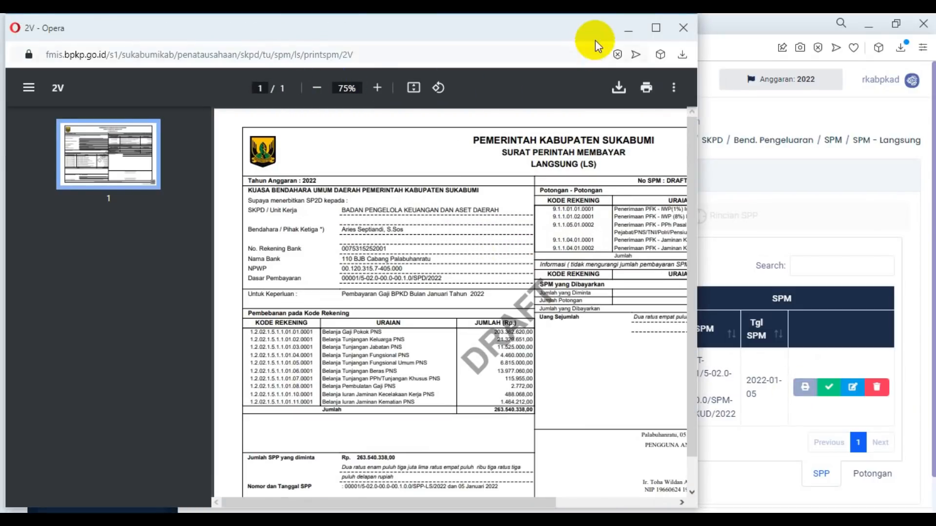
click(655, 30)
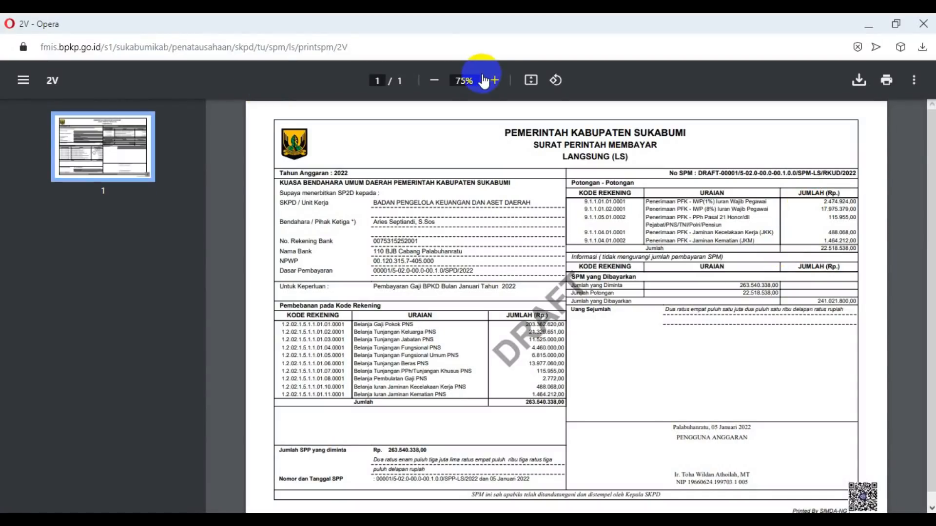
click(496, 81)
click(496, 81)
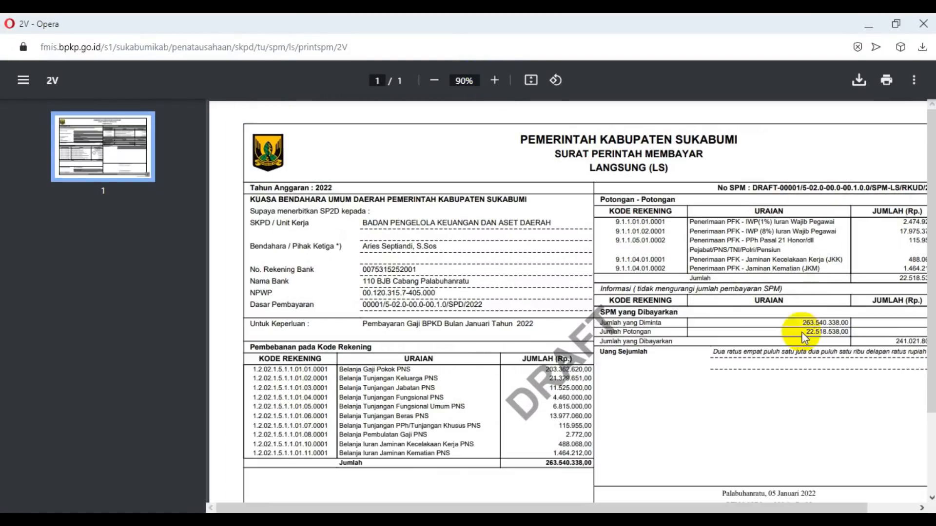
Compare the draft SPM's total deductions and amount payable with the GajiKulit(4) payroll PDF, and close the printout.
drag(800, 509, 870, 503)
drag(844, 278, 884, 281)
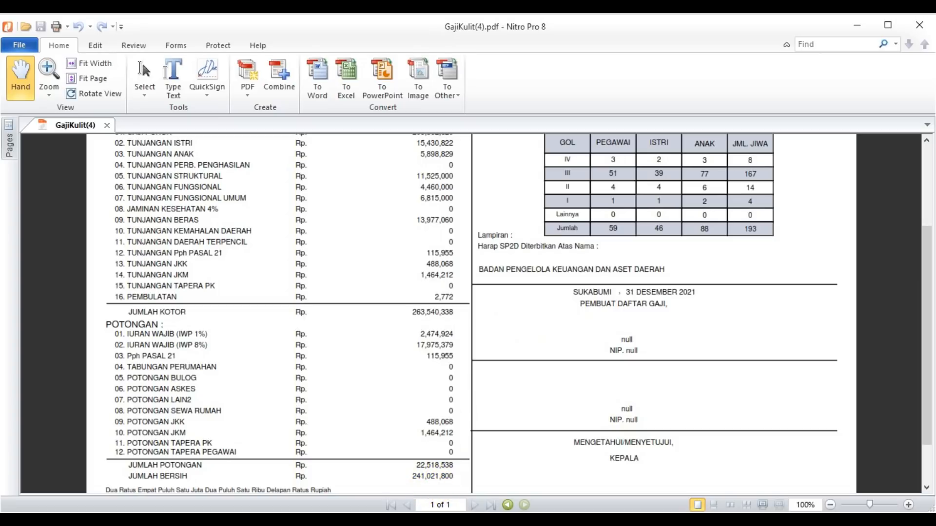
click(200, 476)
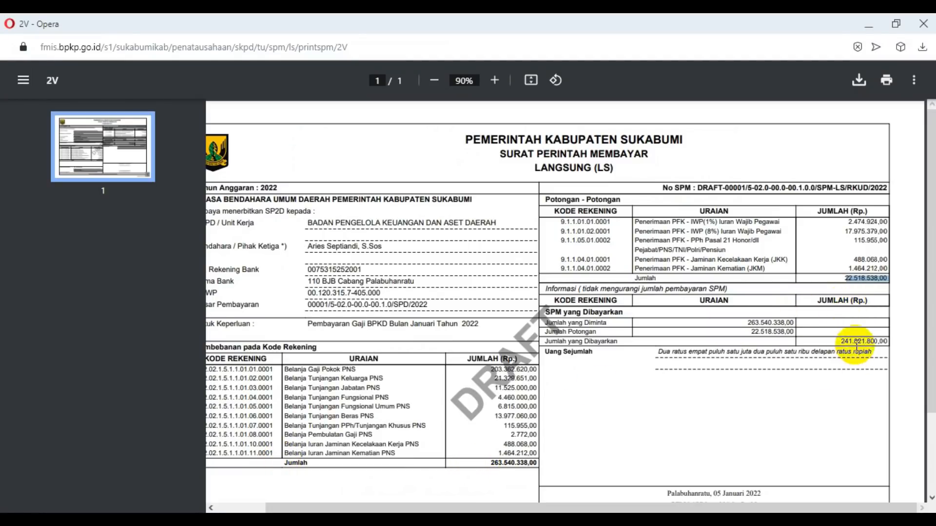
click(855, 337)
drag(841, 341, 883, 340)
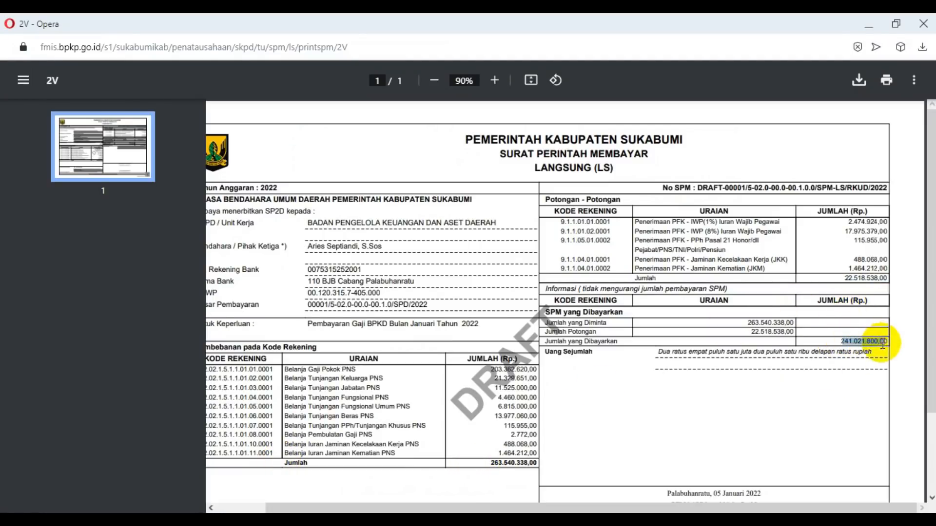
click(855, 80)
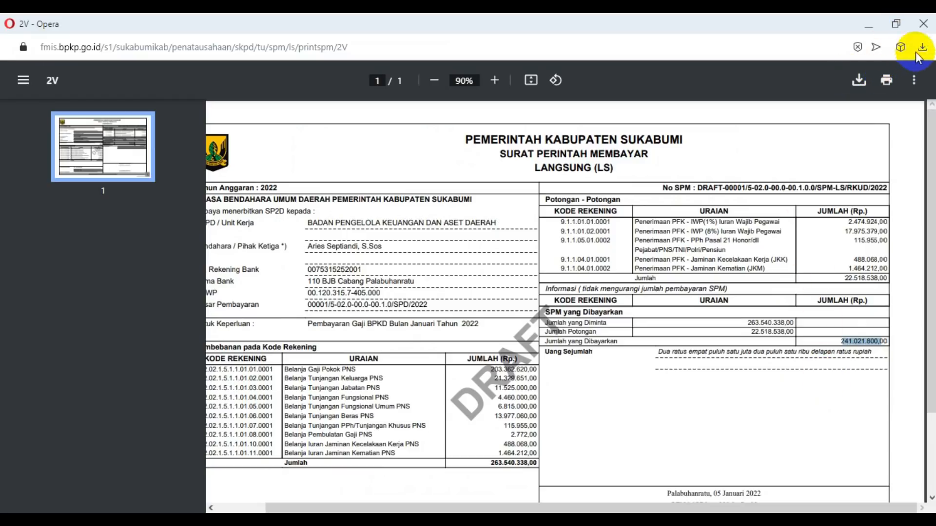
click(924, 24)
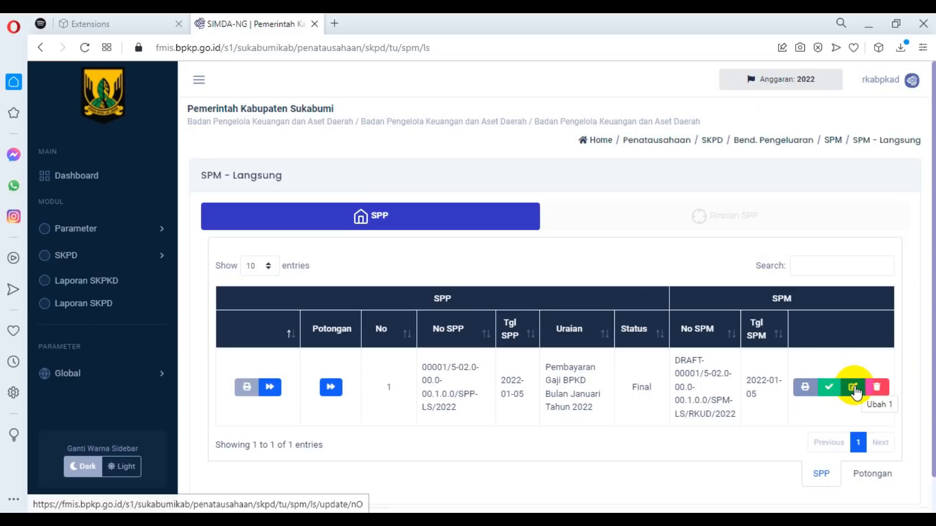
Finalise the SPM with confirmation and open its final printout for checking.
click(830, 388)
click(445, 386)
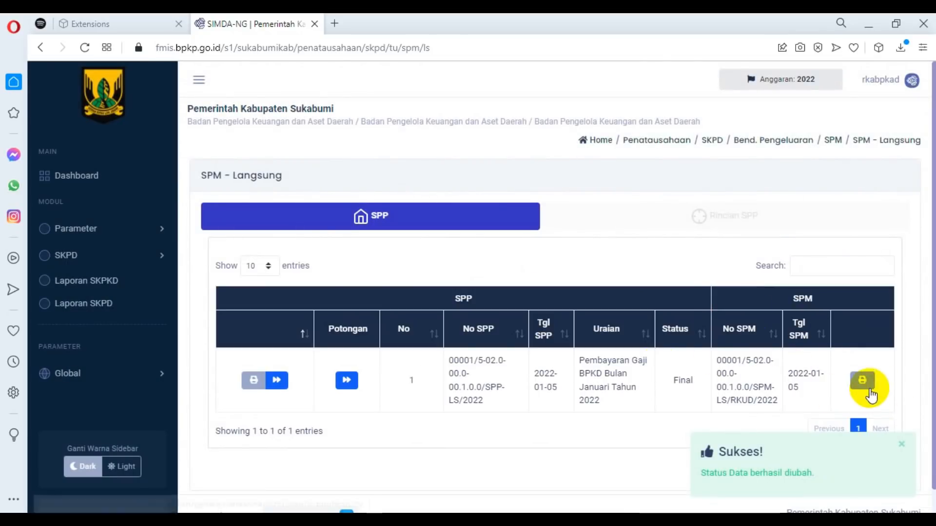
click(862, 381)
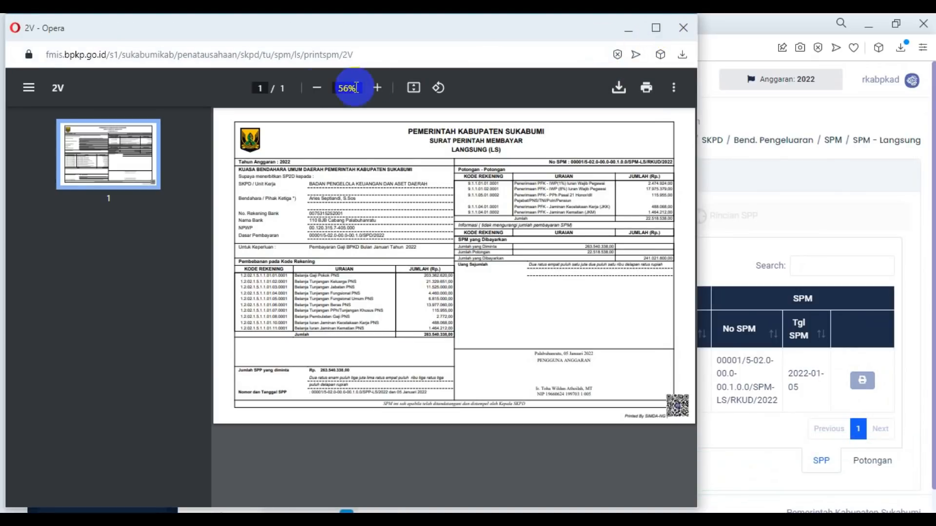
click(654, 28)
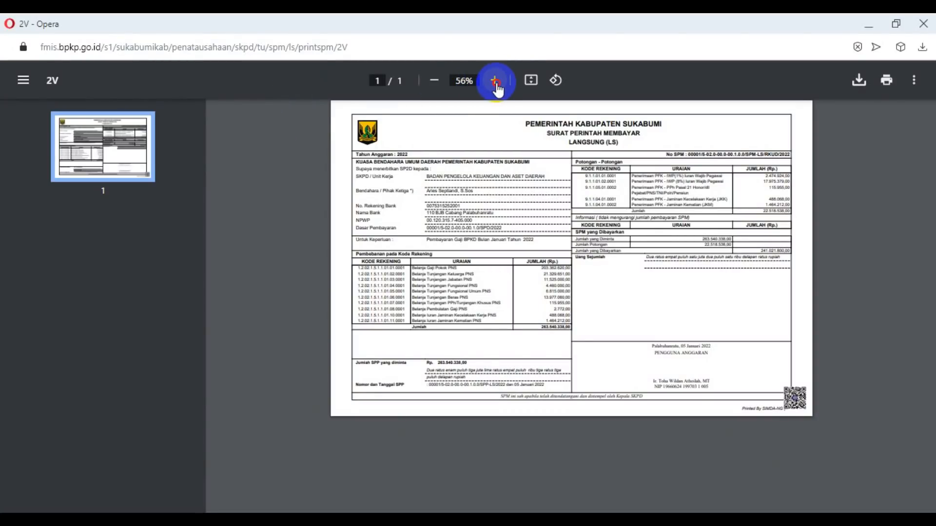
click(495, 81)
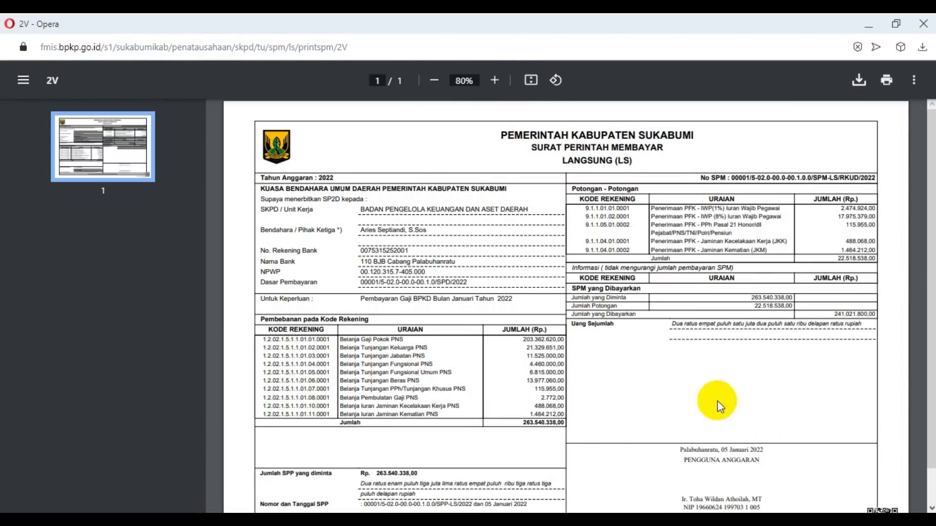
scroll(756, 293, down, 1)
scroll(755, 290, up, 1)
Start downloading the final SPM's printout as a PDF.
click(858, 79)
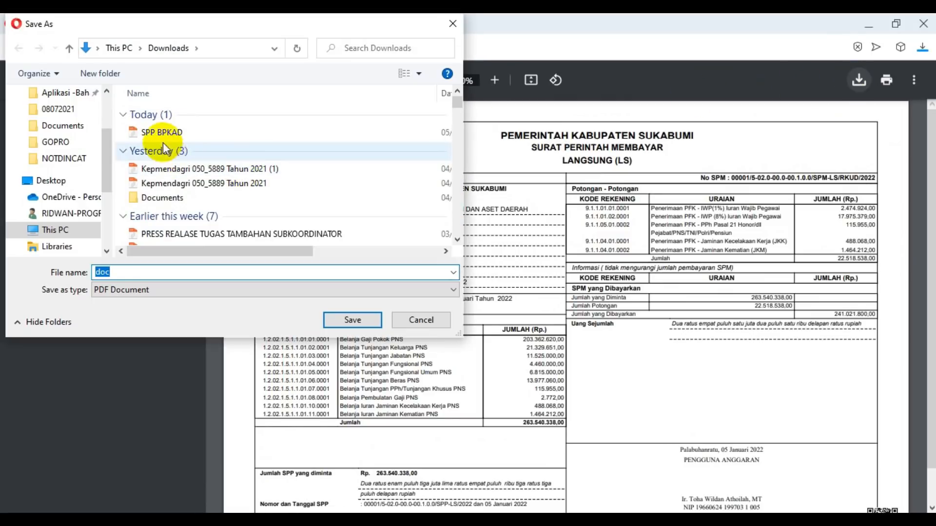
click(161, 132)
click(117, 272)
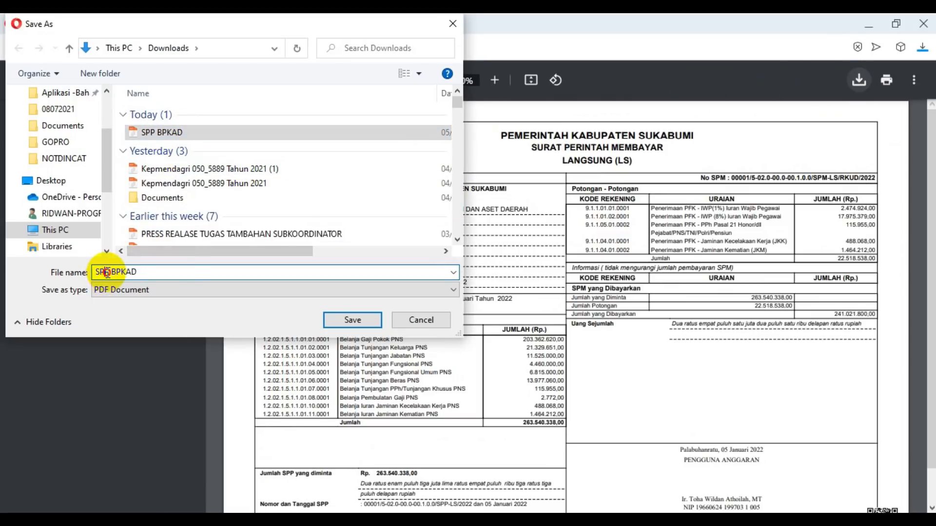
key(BackSpace)
text(m)
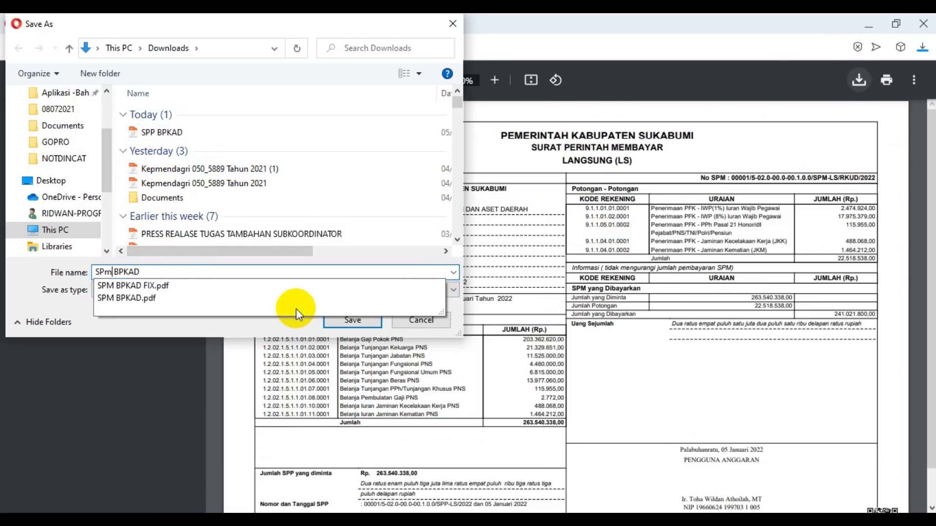
key(BackSpace)
text(M)
click(358, 214)
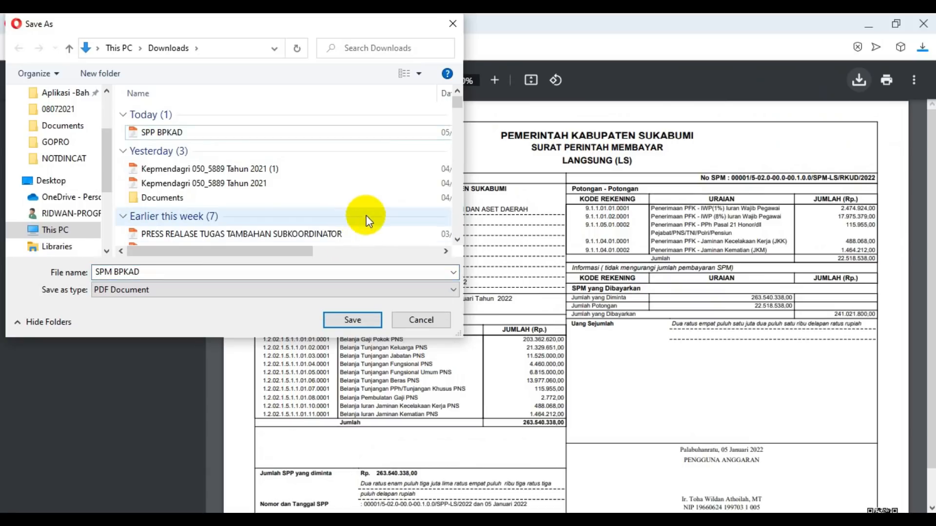
click(364, 216)
click(346, 319)
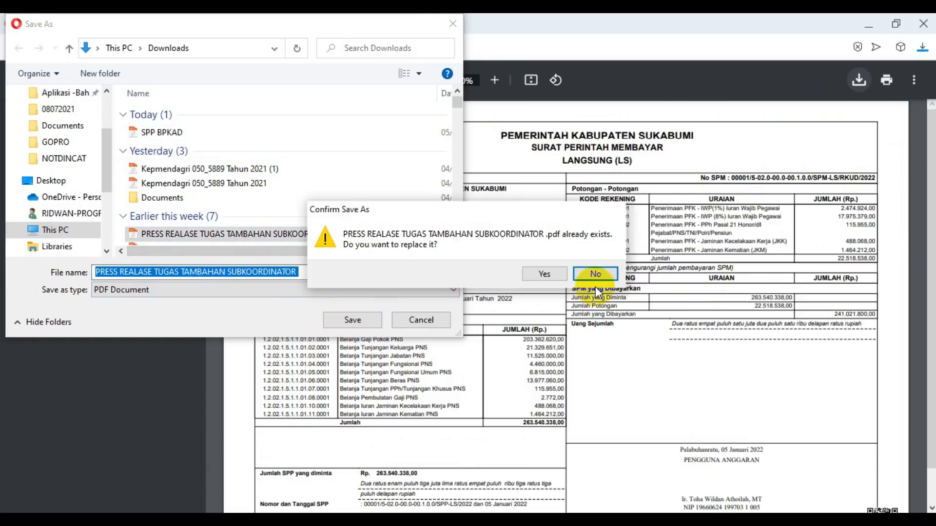
click(610, 277)
Save the final SPM's printout in Downloads under the file name SPM BPKAD, basing the name on the existing SPP BPKAD file.
click(168, 132)
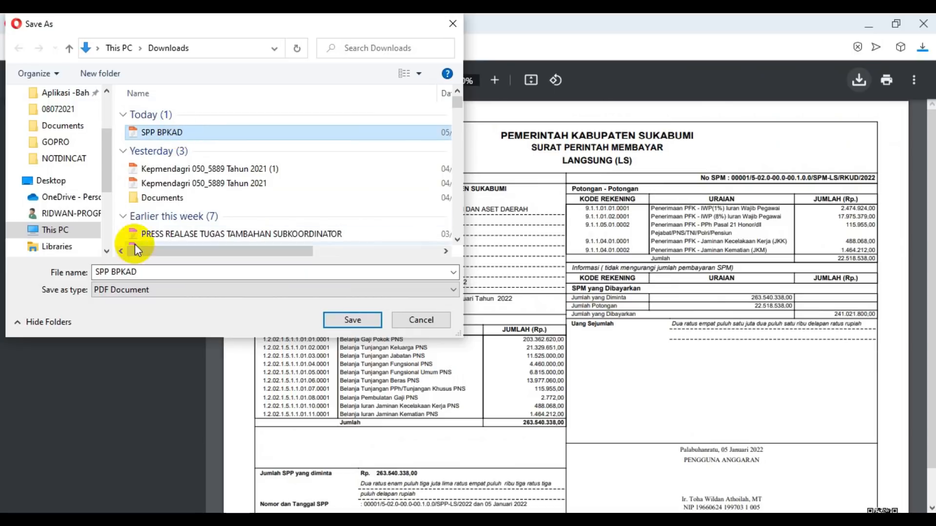
click(98, 273)
click(101, 273)
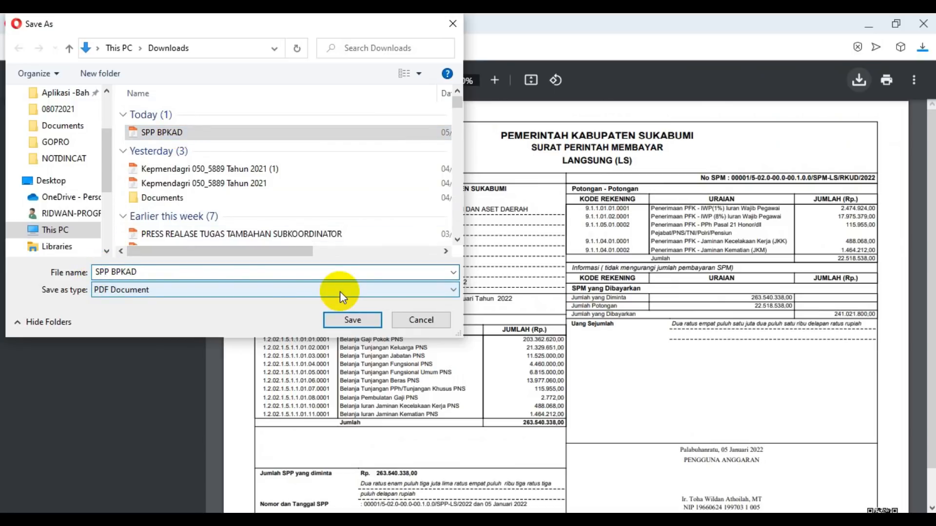
key(BackSpace)
text(M GAJI JANUARI)
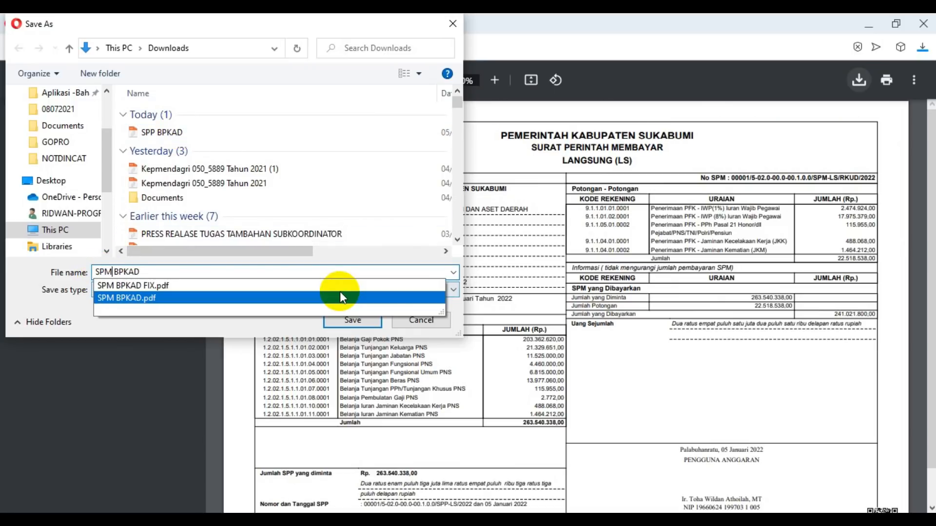
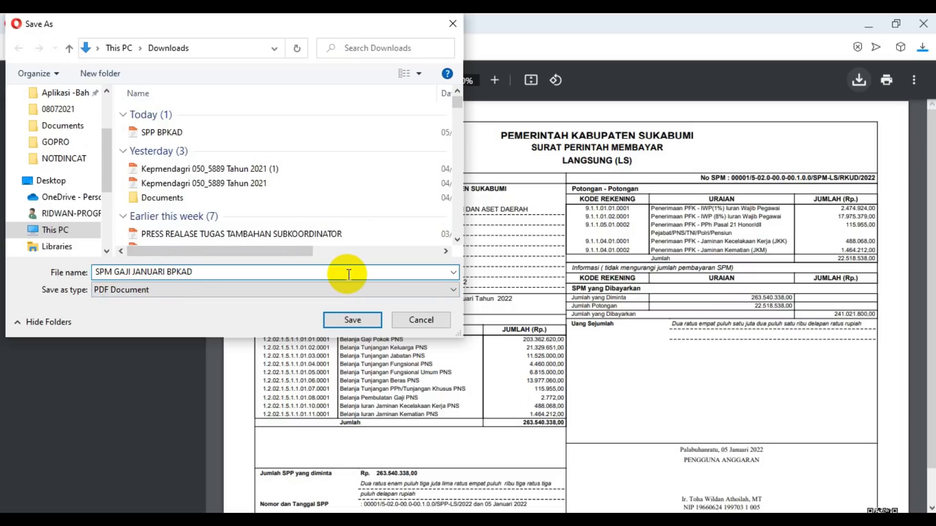
Save the final SPM's printout in Downloads as SPM GAJI JANUARI BPKAD and close the printout.
click(353, 320)
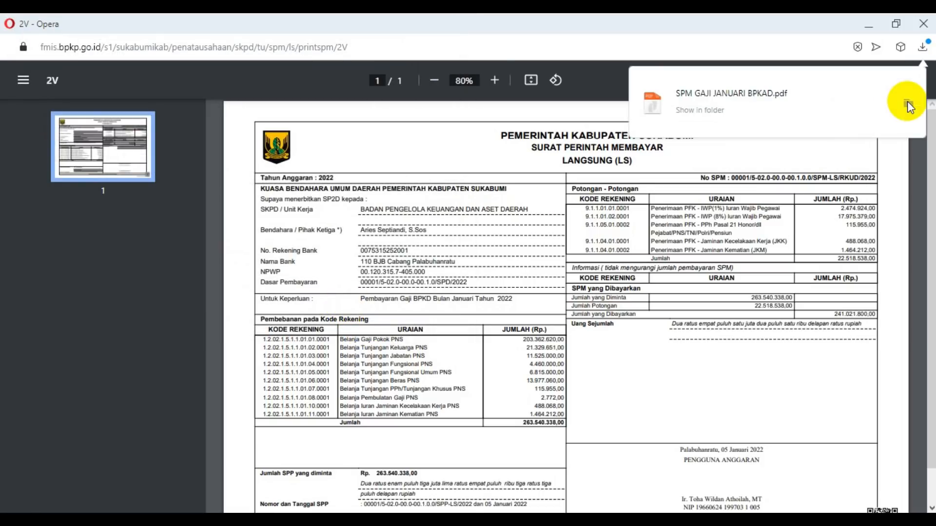
click(932, 31)
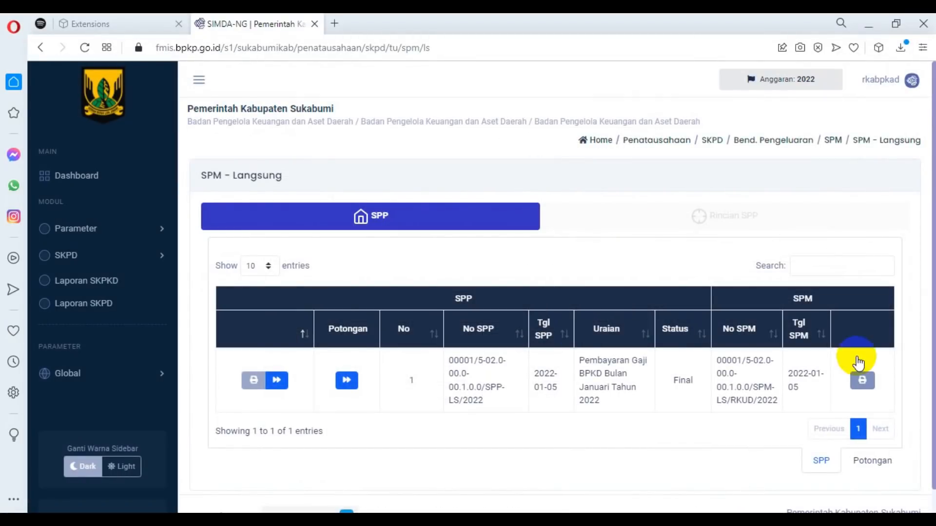
scroll(824, 351, down, 1)
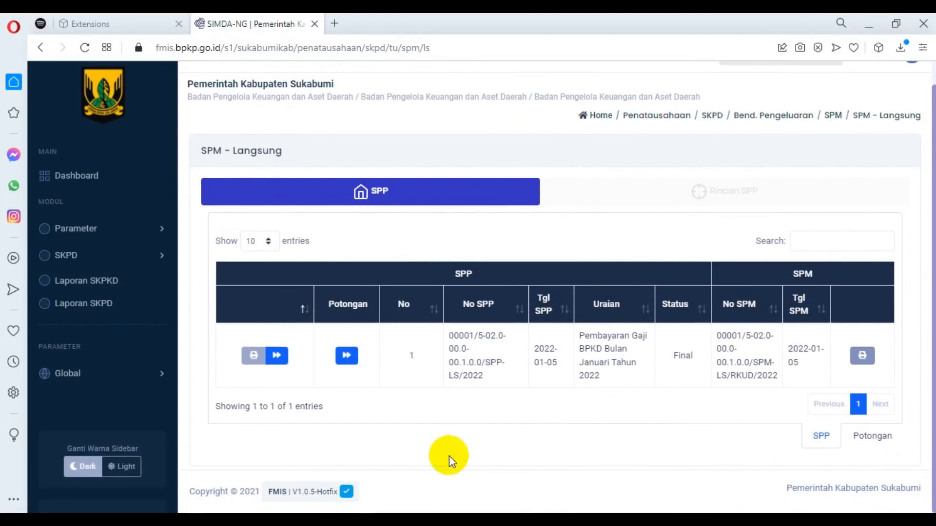
scroll(679, 290, up, 1)
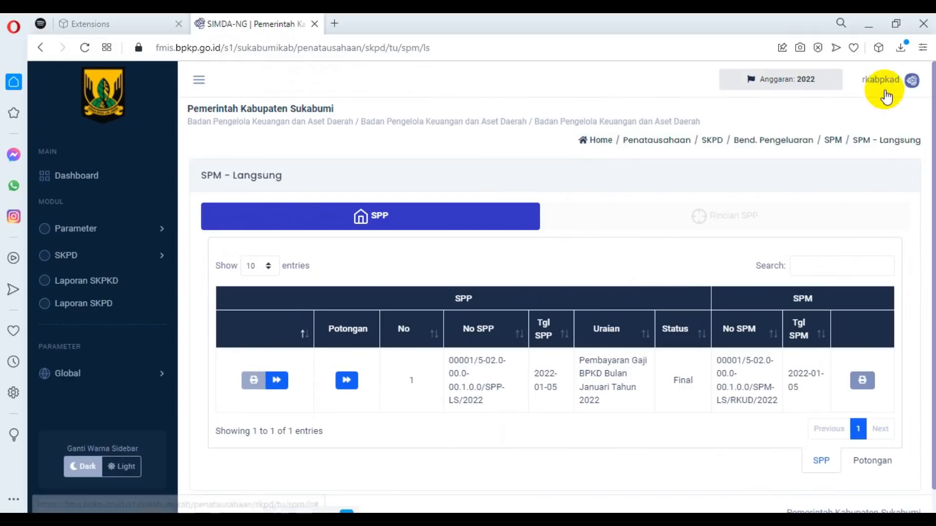
Log out of the current account and sign in as verifikator with the saved account password.
click(914, 84)
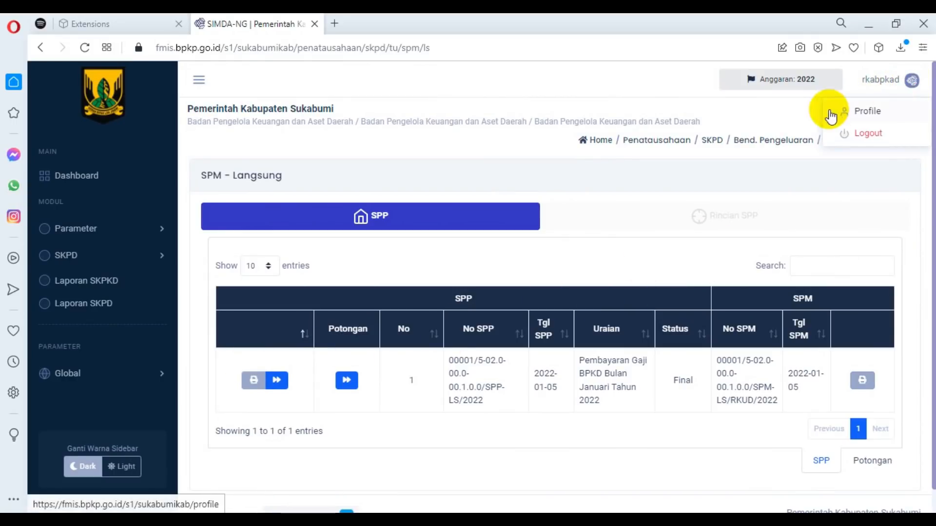
click(863, 137)
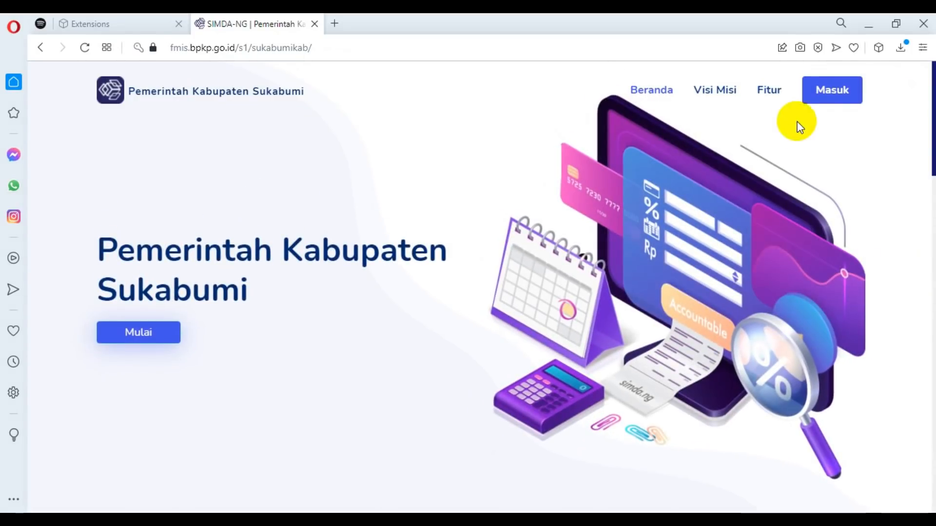
click(826, 90)
click(565, 242)
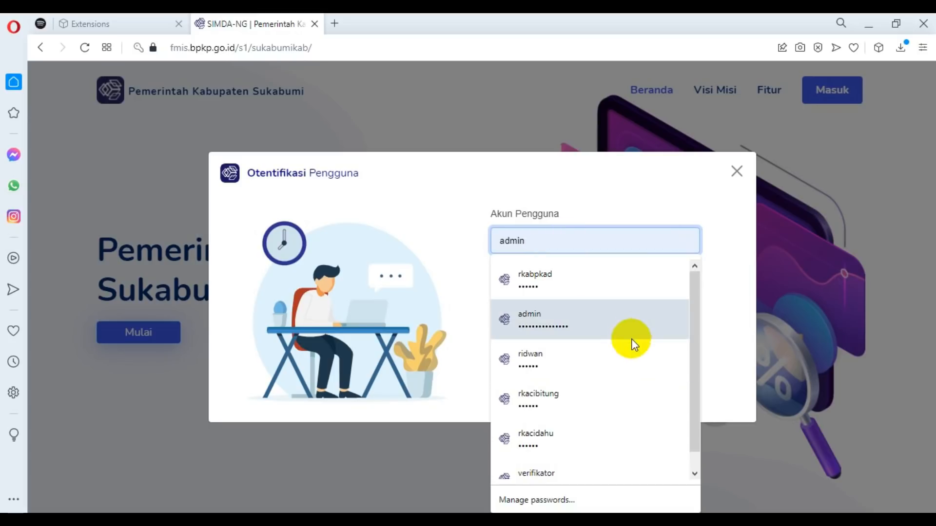
click(546, 474)
click(517, 394)
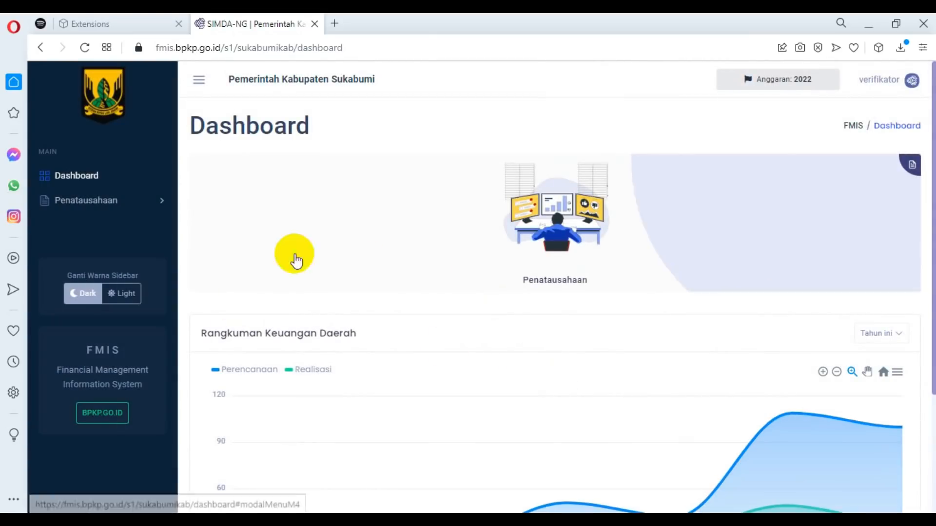
Open the BUD's SP2D page in the SKPKD section of Penatausahaan.
click(160, 202)
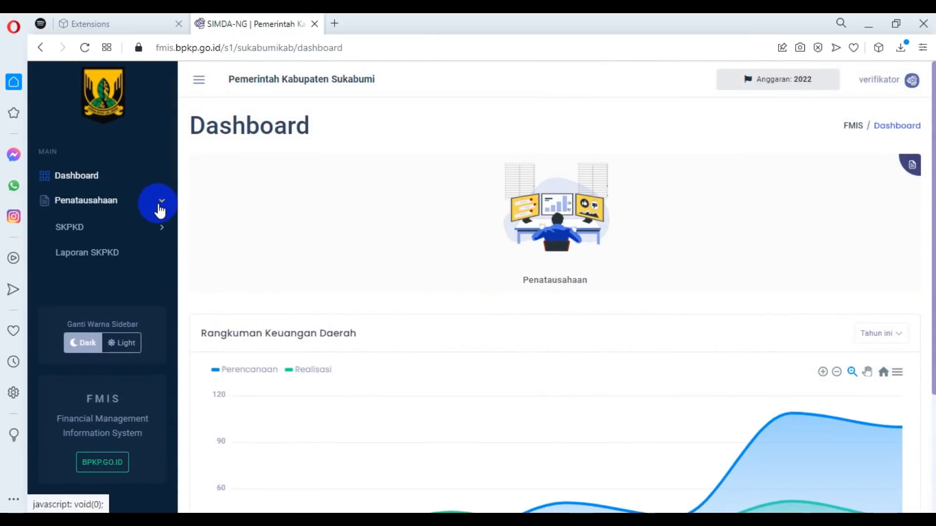
click(159, 227)
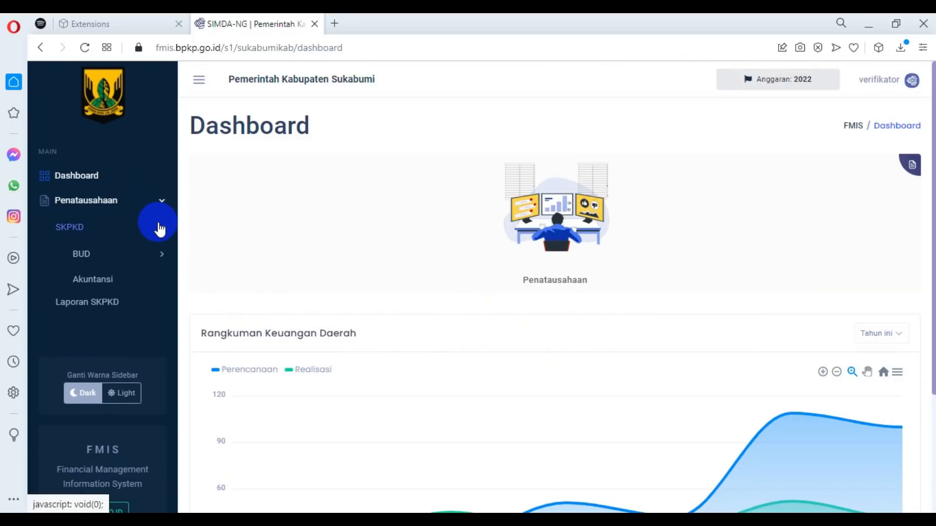
click(161, 256)
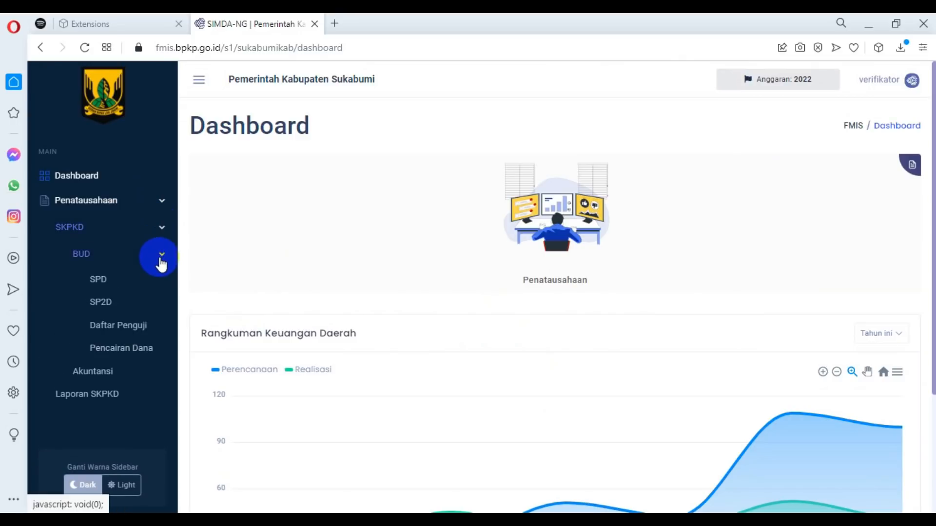
click(100, 306)
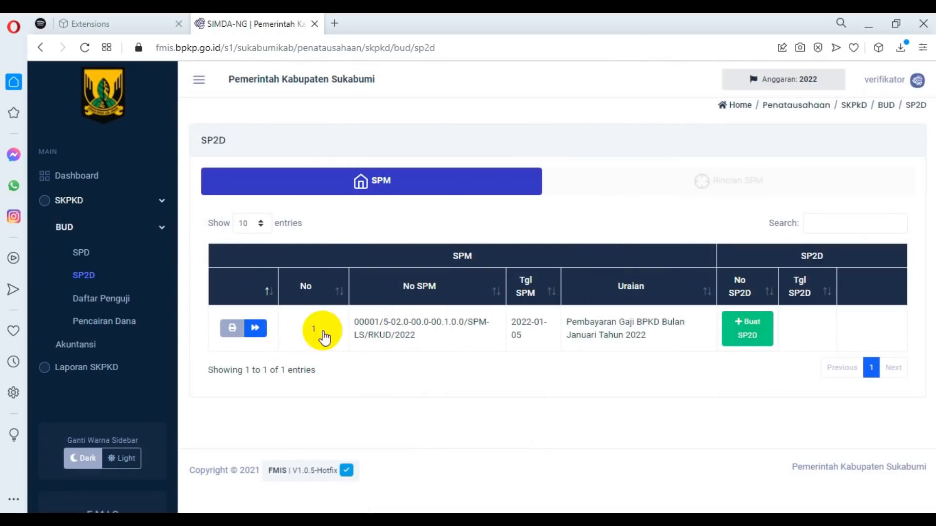
Check the January salary SPM's details and its printout, and close the printout.
click(254, 327)
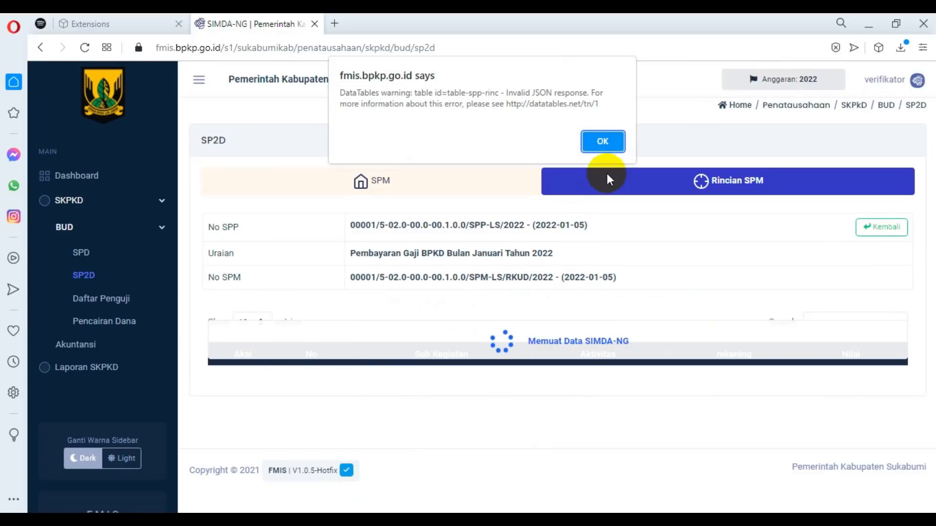
click(602, 138)
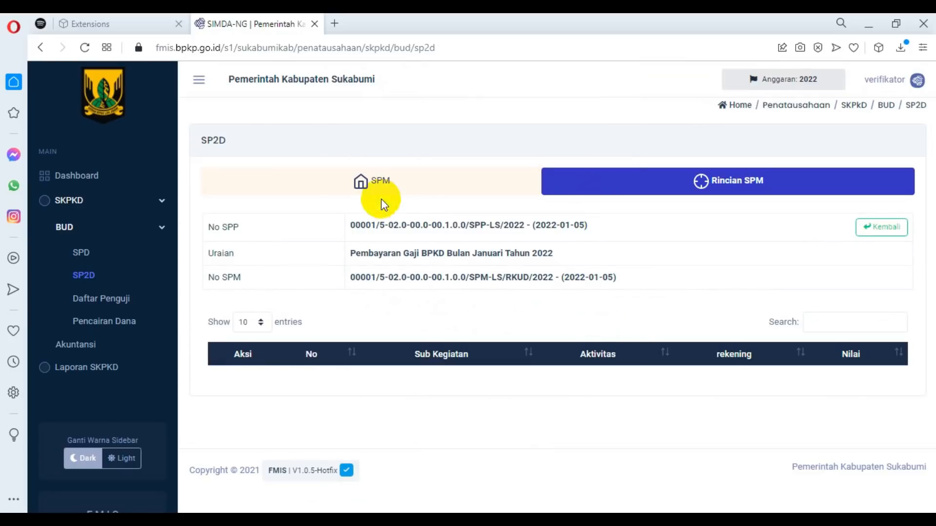
click(377, 181)
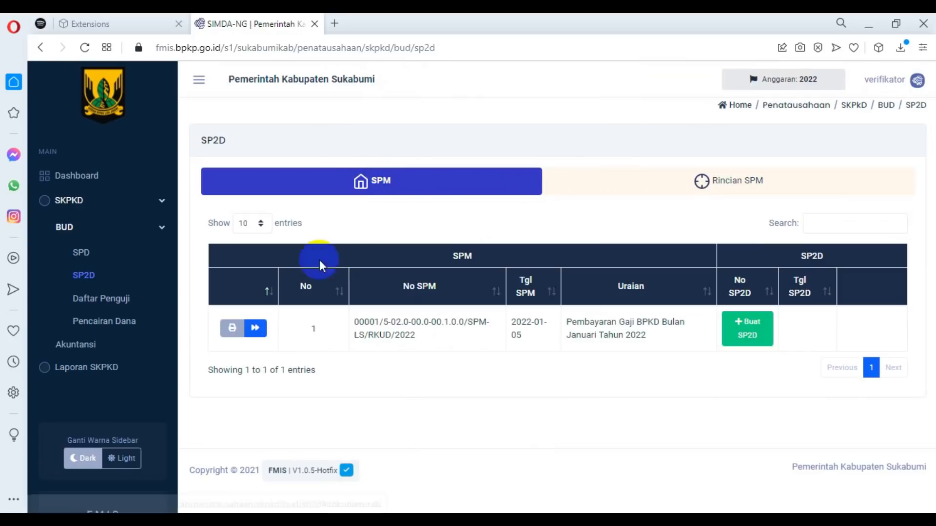
click(229, 331)
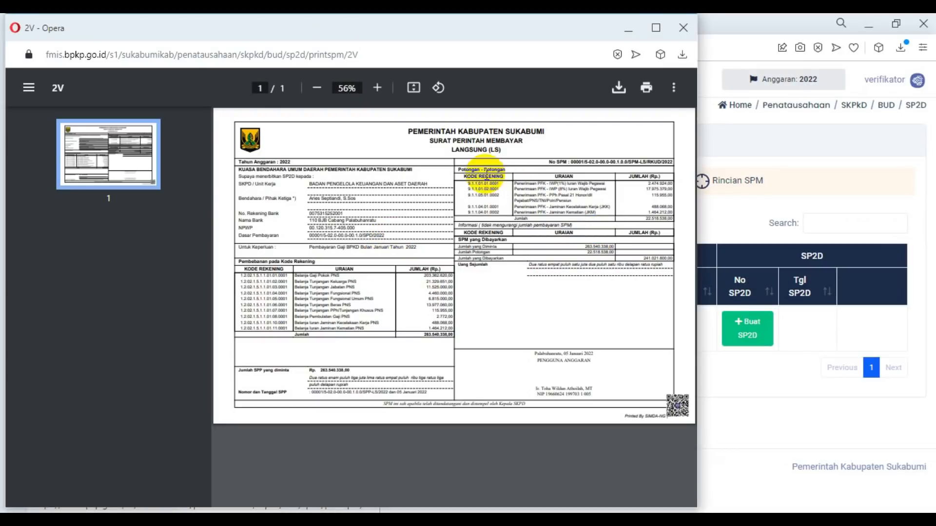
click(683, 27)
Start an SP2D for the January salary SPM and set its number to 00021/5-02.0-00.0-00.1.0.0/SP2D-LS/RKUD/2022, adapting the SPM number.
click(764, 336)
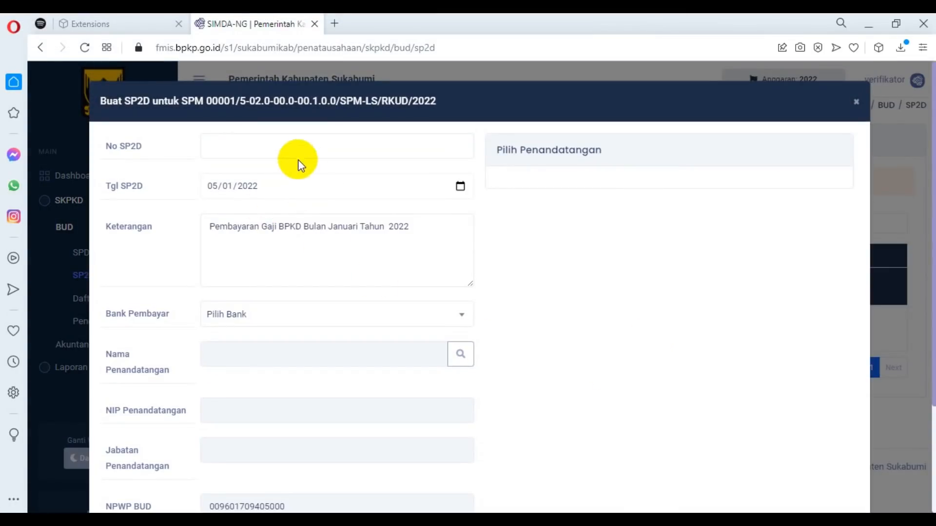
drag(207, 100, 446, 111)
key(ctrl+c)
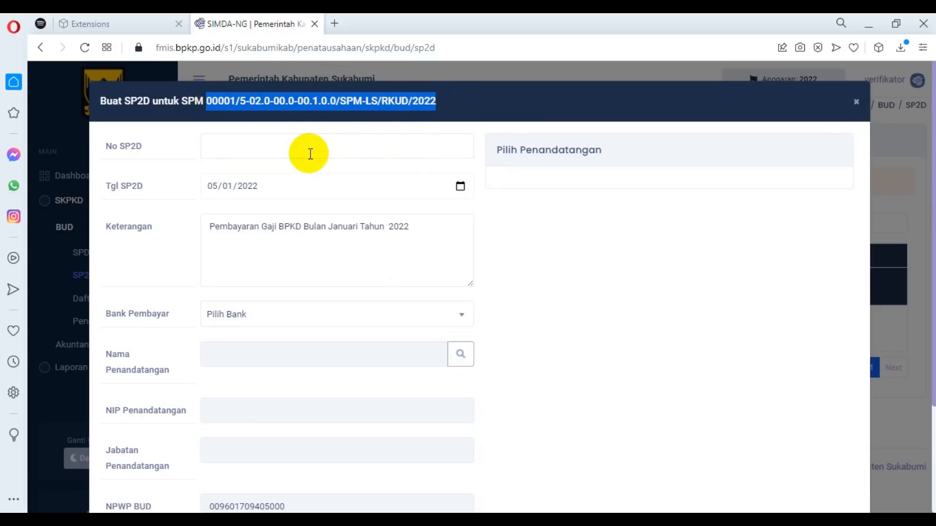
click(310, 154)
key(ctrl+v)
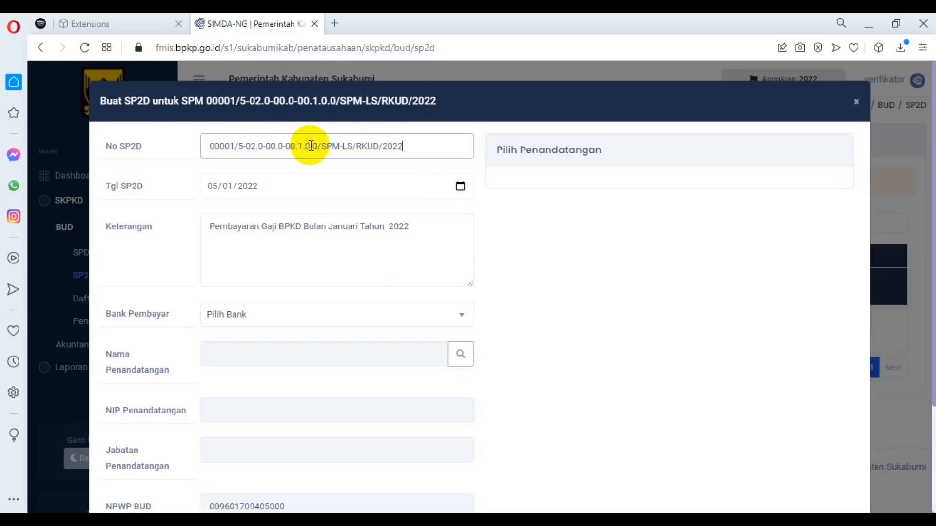
click(332, 146)
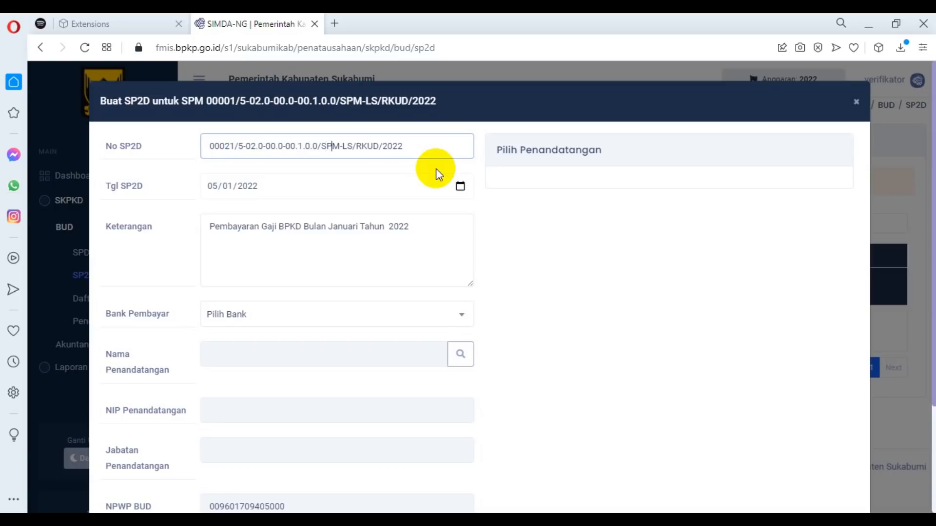
text(2D)
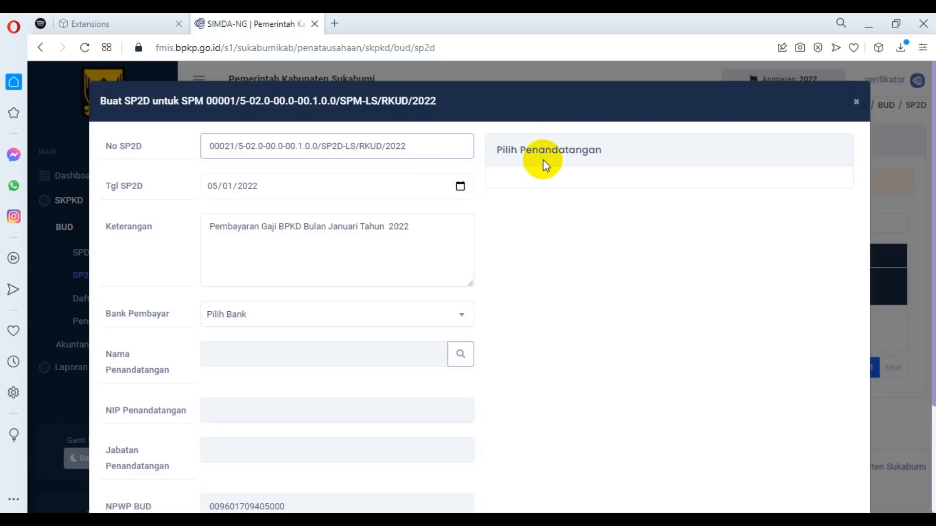
Save the SP2D with Bank BJB Cabang Palabuhanratu (RKUD) as paying bank and the first listed Kuasa BUD official as signatory.
click(314, 323)
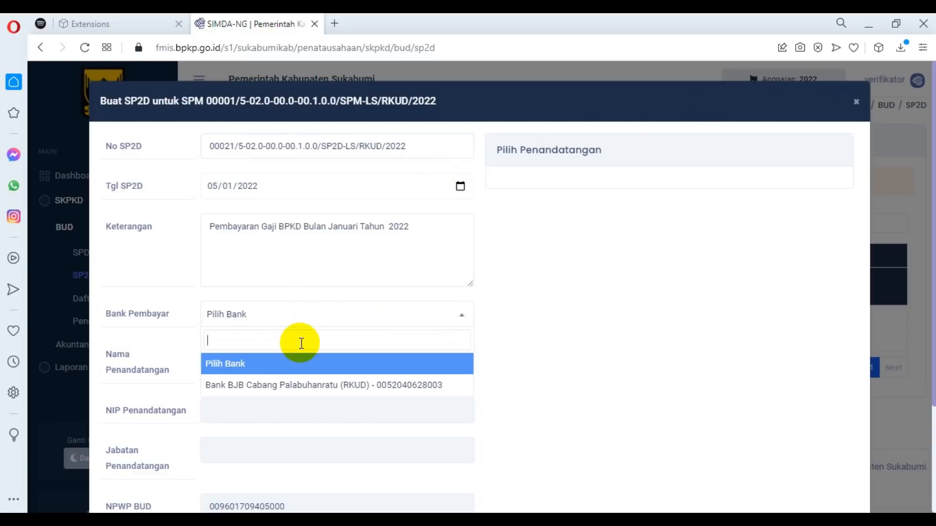
click(313, 385)
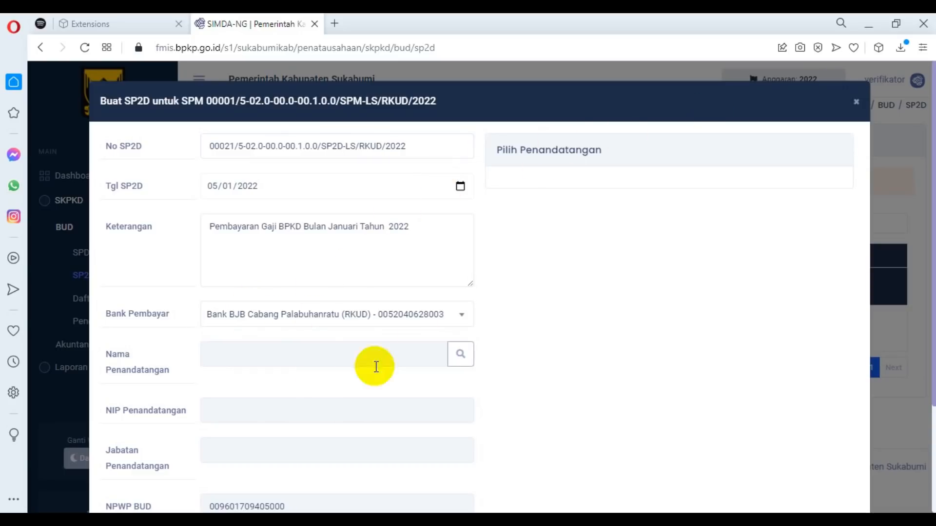
click(463, 356)
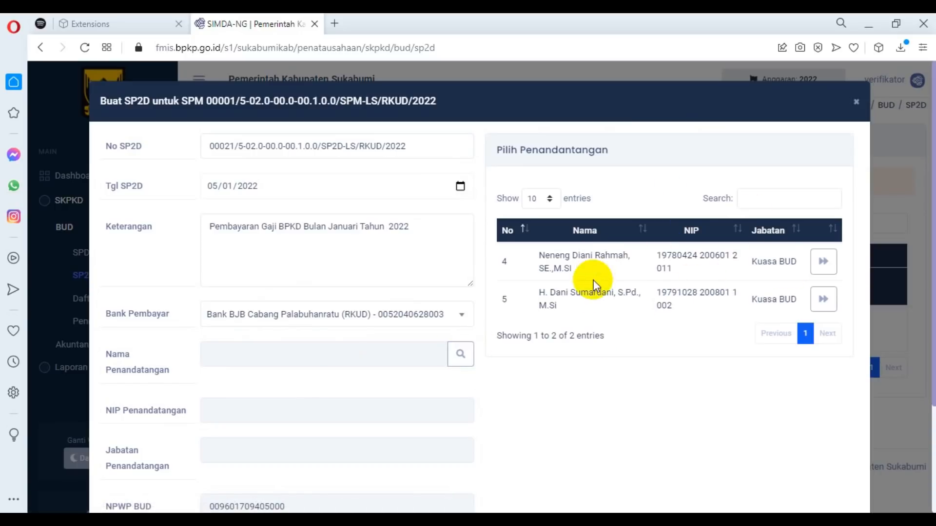
click(824, 262)
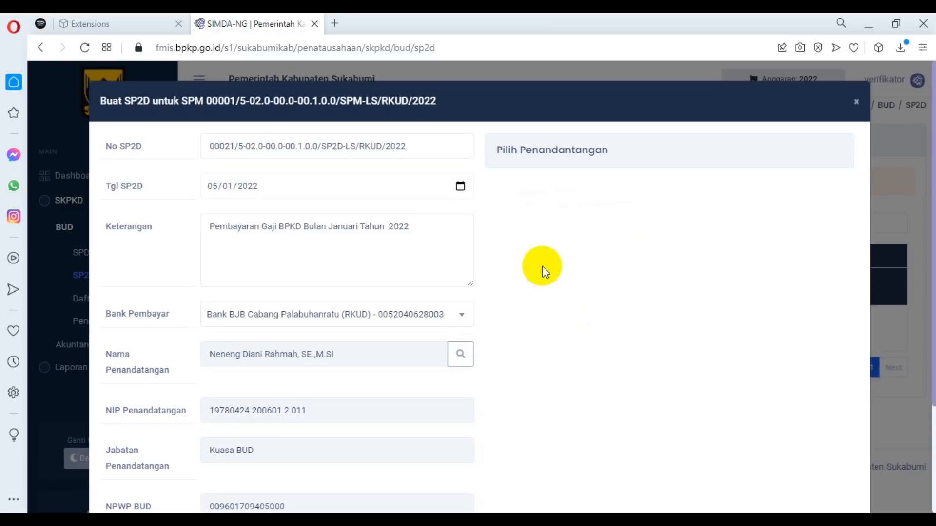
scroll(417, 312, down, 3)
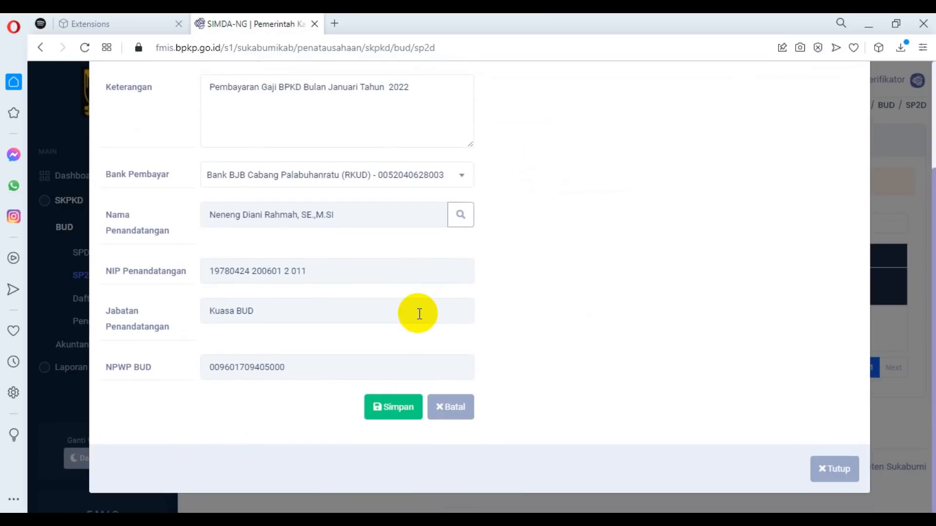
click(390, 409)
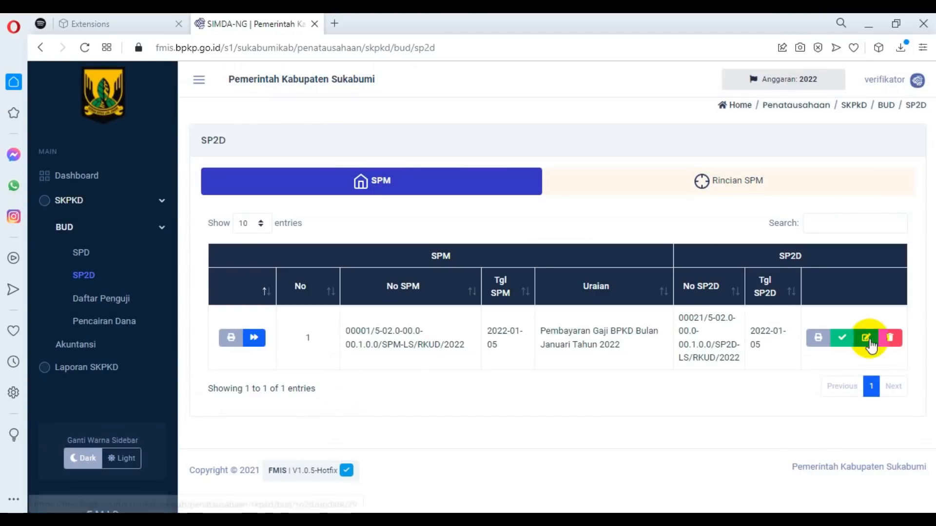
Open the draft SP2D's printout at full size and review its expenditure lines, deductions and amount payable.
click(817, 347)
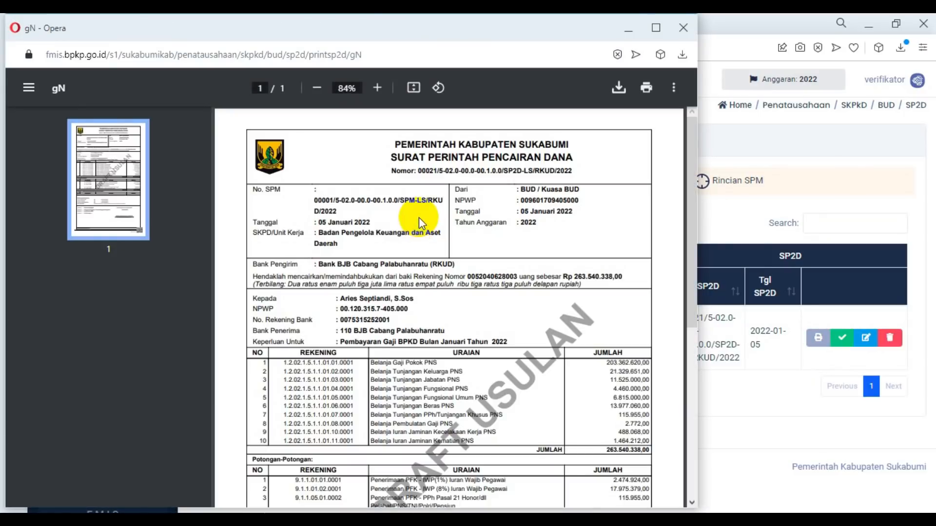
click(654, 30)
scroll(761, 258, down, 5)
scroll(709, 275, up, 5)
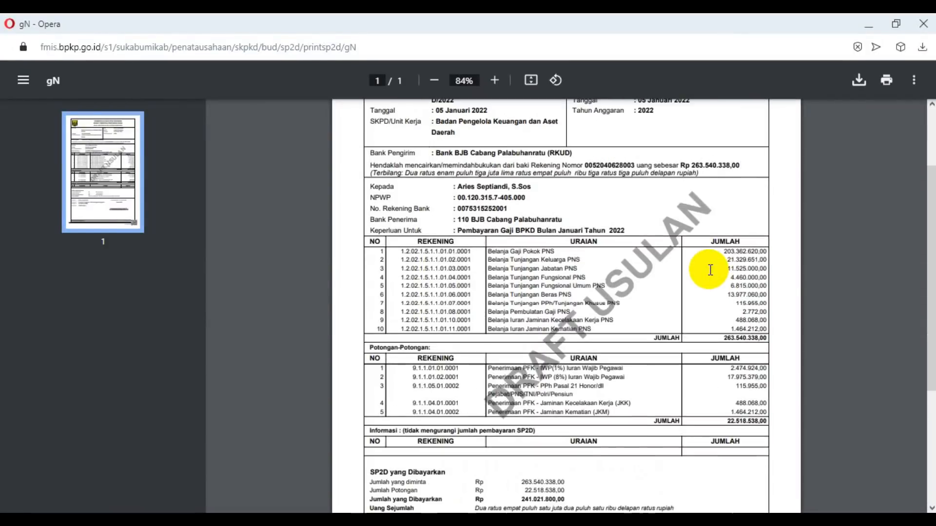
Download the draft SP2D's printout to Downloads as SP2D GAJI JANUARI BPKAD, basing the name on the SPM file, and close the printout.
click(859, 82)
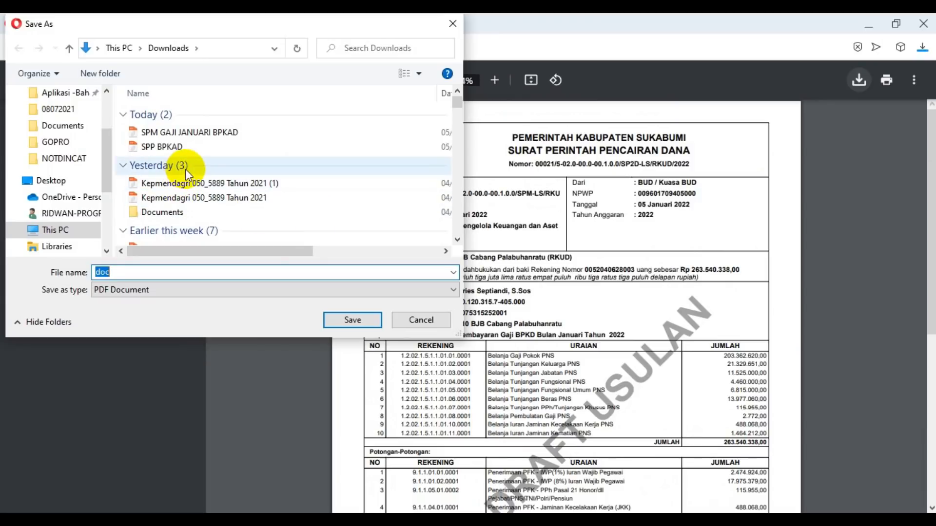
click(165, 132)
click(117, 272)
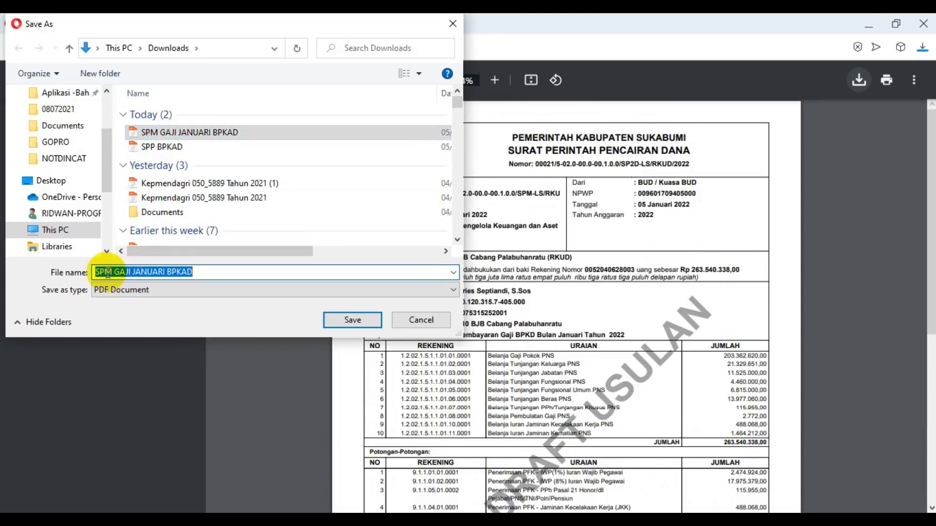
click(103, 271)
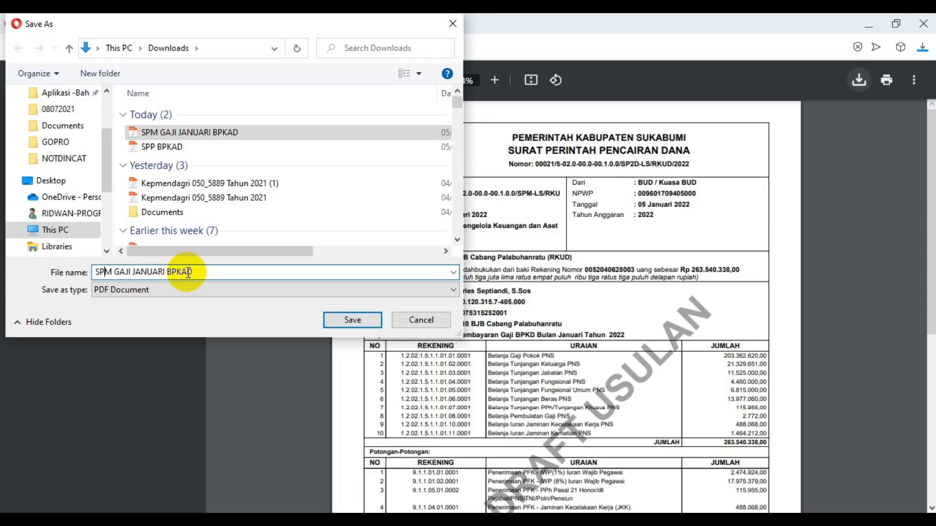
key(Delete)
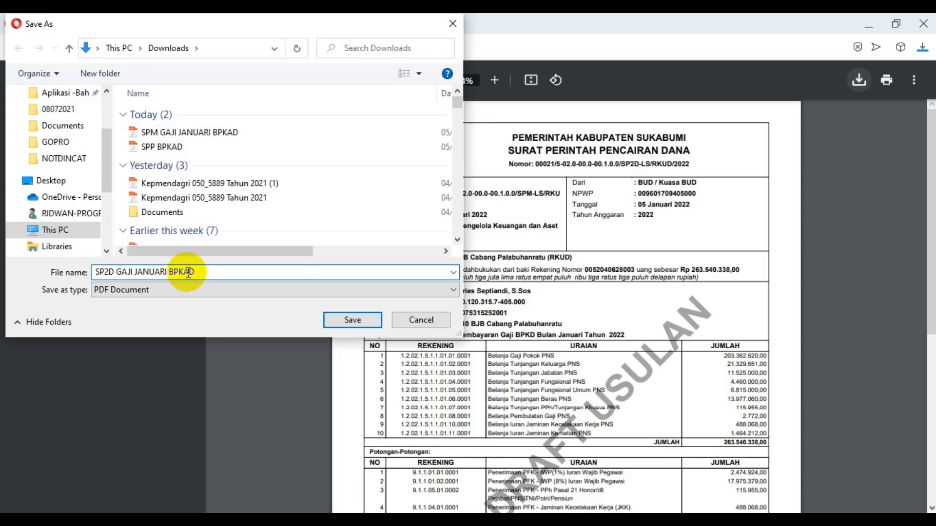
click(353, 326)
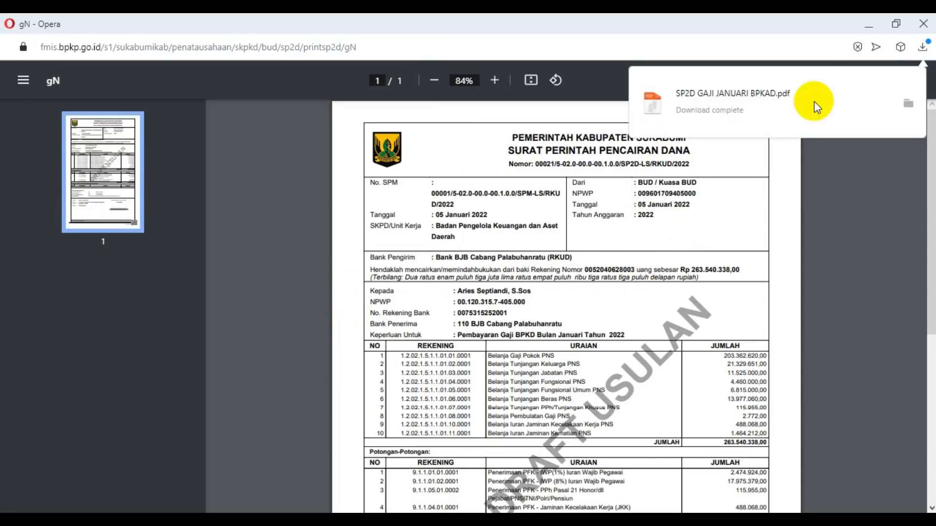
click(924, 24)
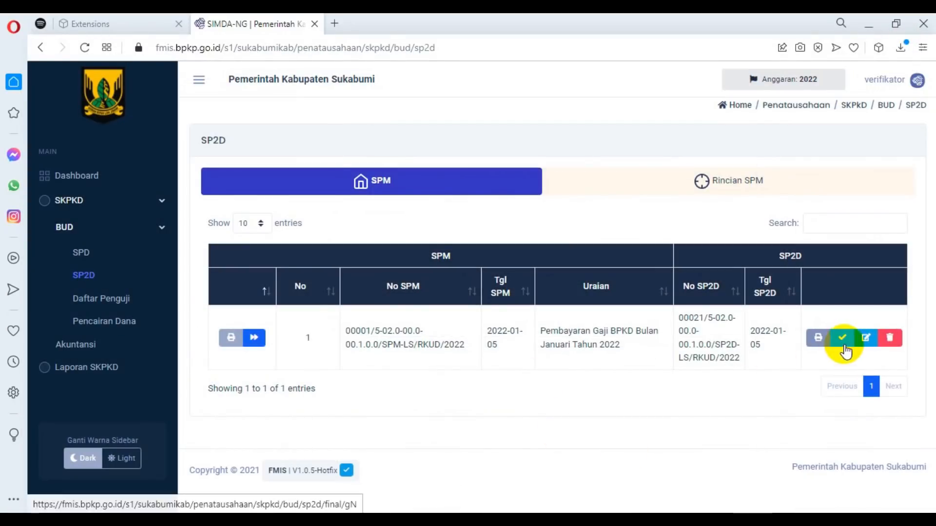
Finalise the SP2D for the January salary by changing its document status.
click(844, 339)
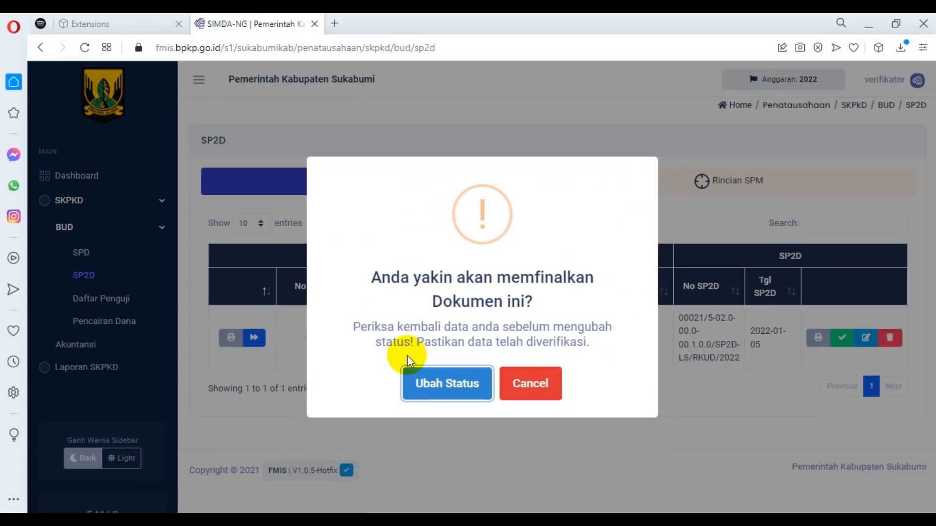
click(533, 388)
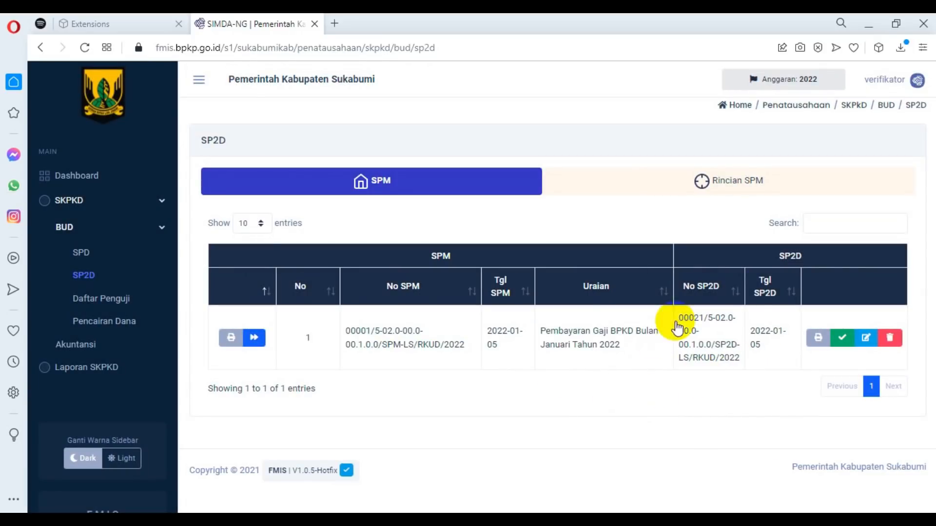
click(842, 337)
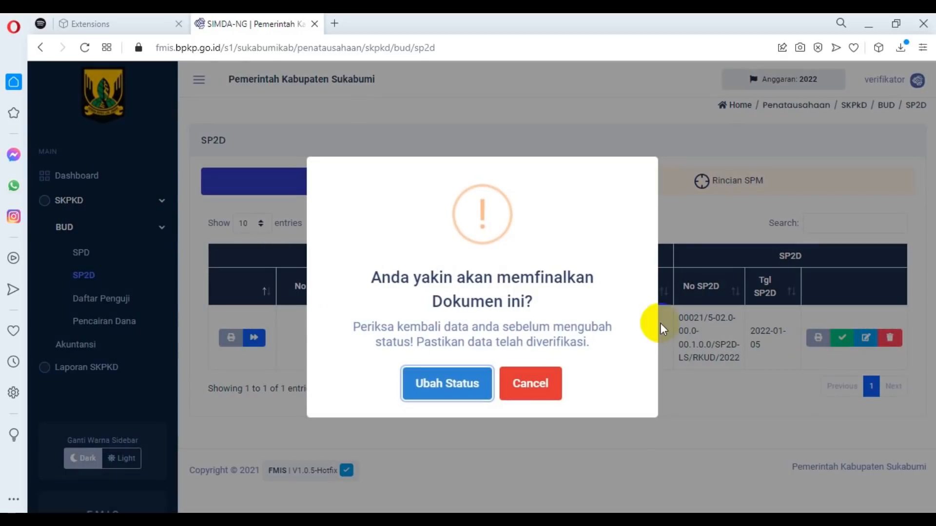
click(447, 385)
Open the finalised SP2D's printout in a maximised window and check its expenditure lines, deductions and amount payable.
click(870, 339)
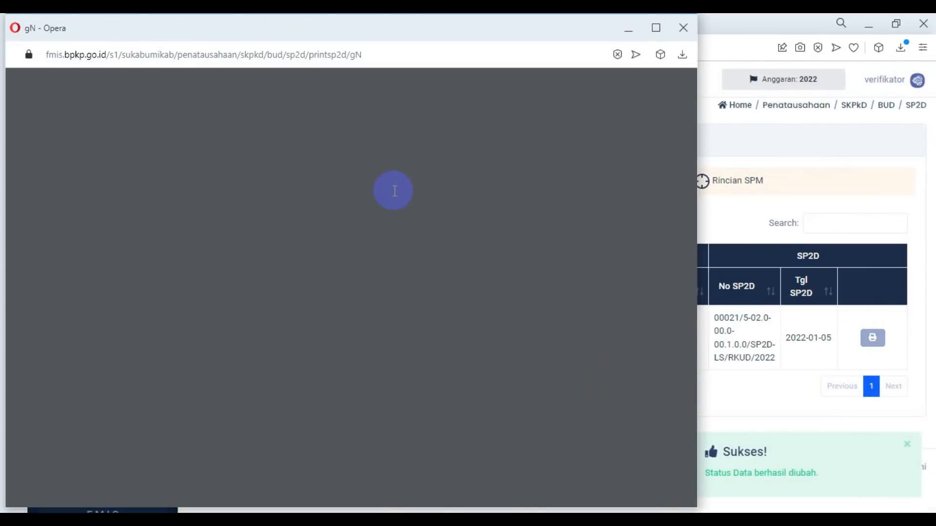
click(655, 28)
scroll(731, 382, down, 1)
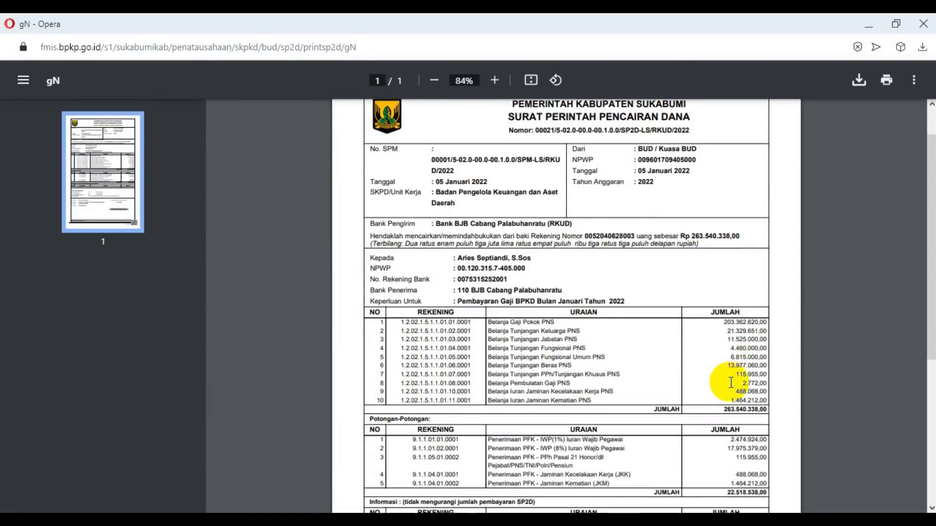
scroll(731, 383, down, 5)
scroll(721, 368, up, 2)
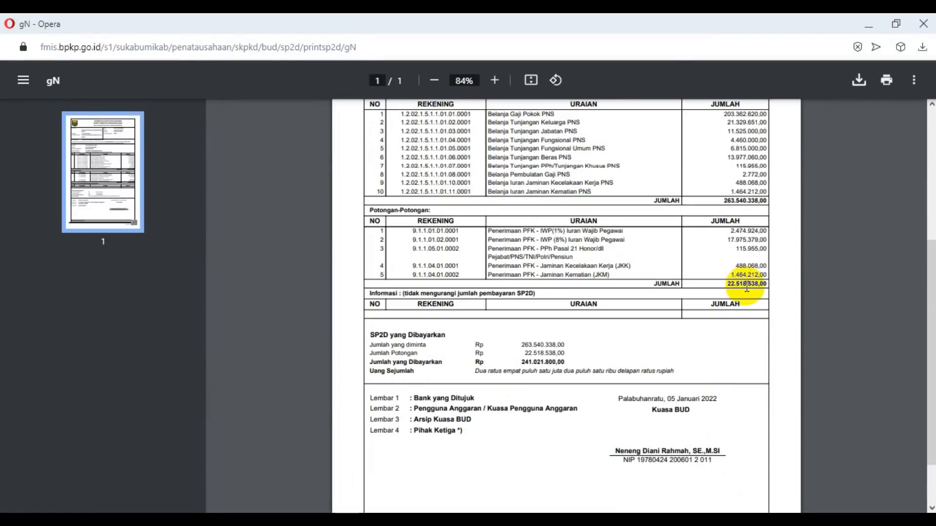
Download the final SP2D printout to Downloads, replacing the existing SP2D GAJI JANUARI BPKAD PDF, and close the printout.
click(858, 81)
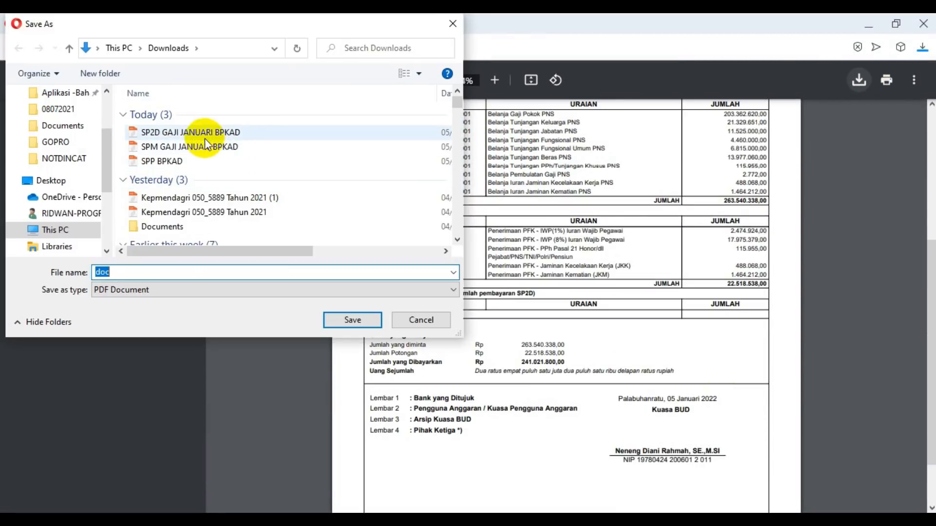
click(204, 137)
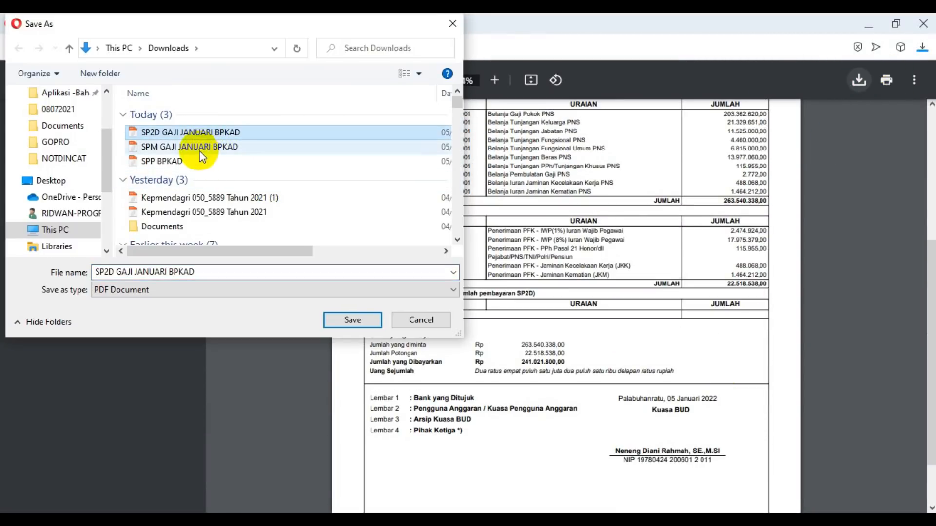
click(352, 319)
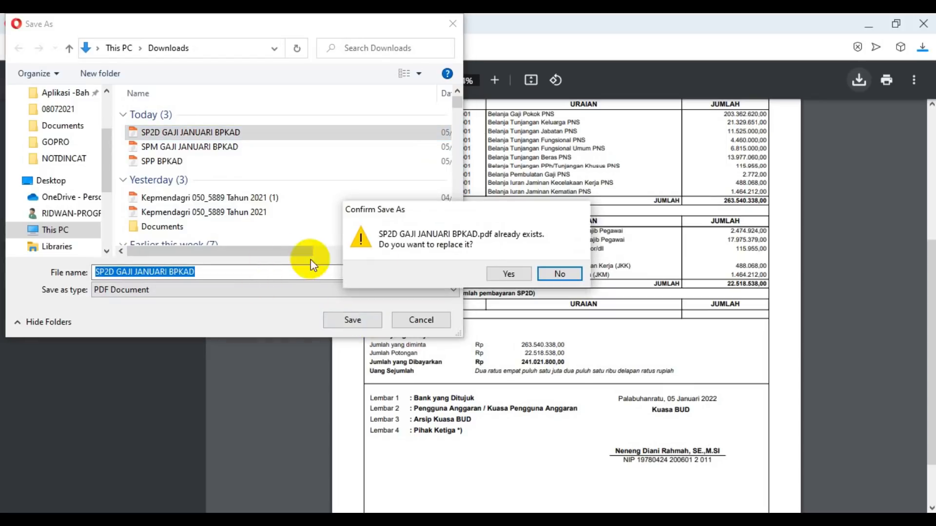
click(507, 275)
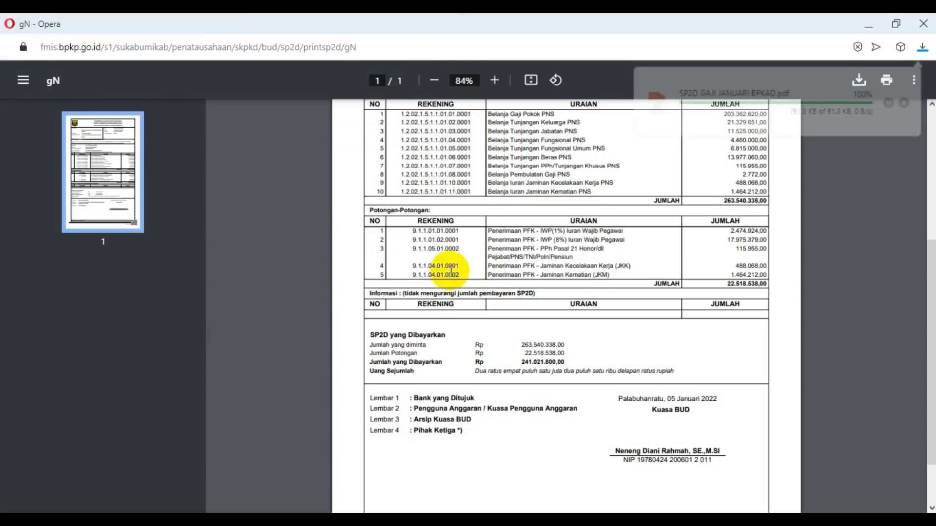
click(924, 27)
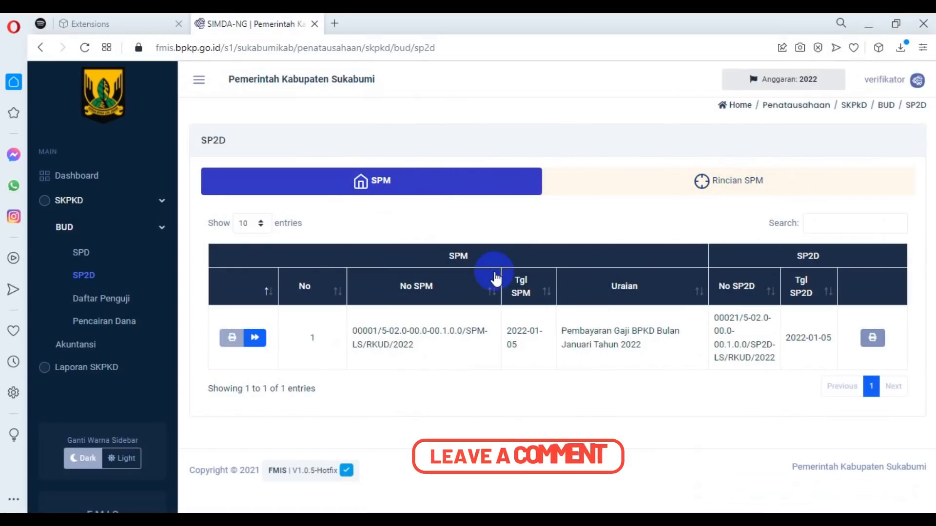
Leave the SP2D list and return to the main dashboard.
click(124, 225)
click(60, 178)
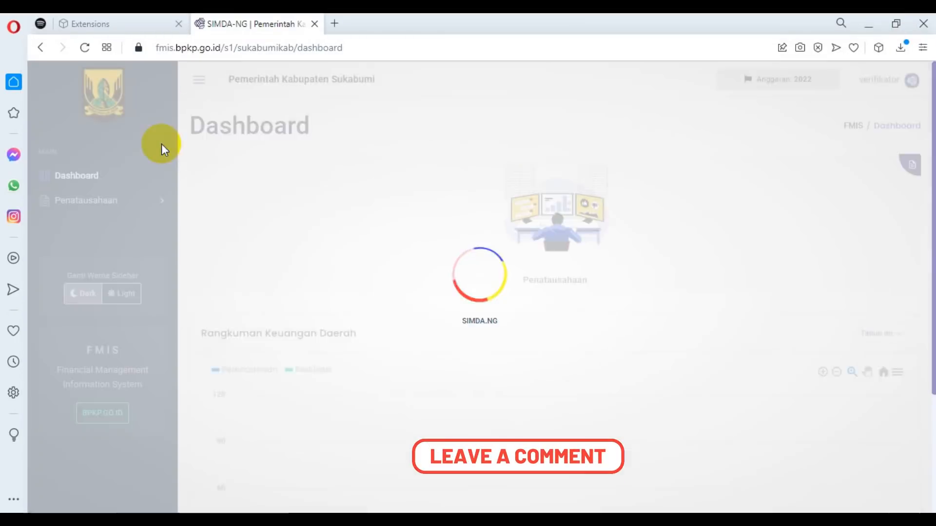